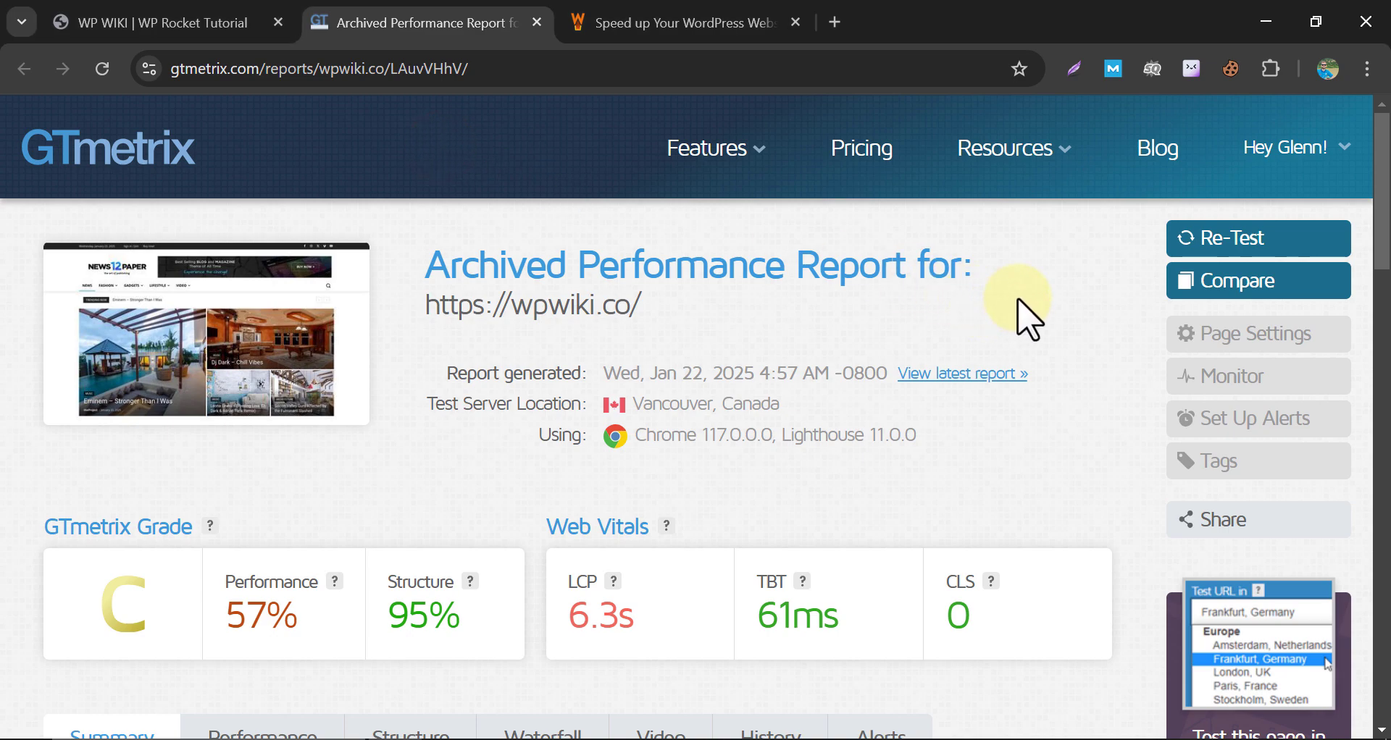
Step: Examine the GTmetrix report for wpwiki.co, including its grade, Web Vitals, speed visualization, top issues and page details
scroll(1029, 319, "down", 3)
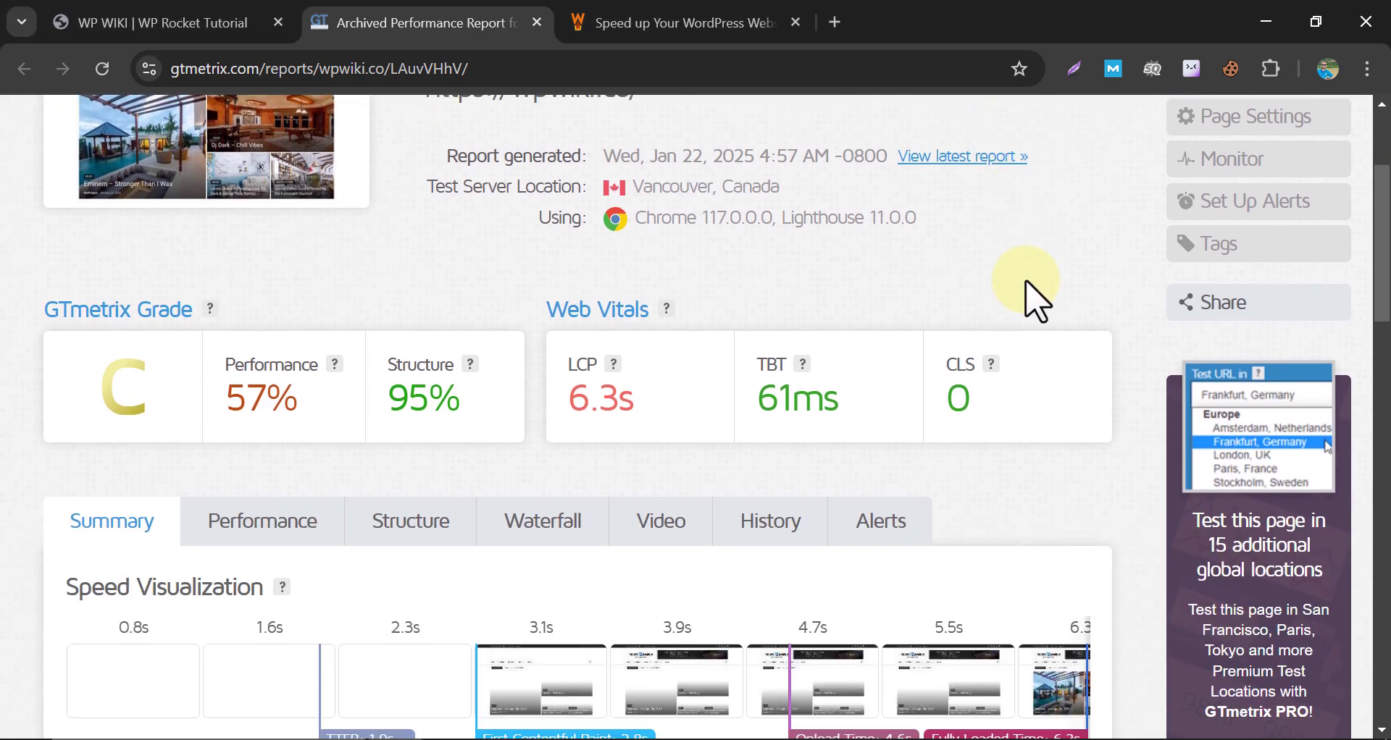
scroll(1036, 301, "up", 2)
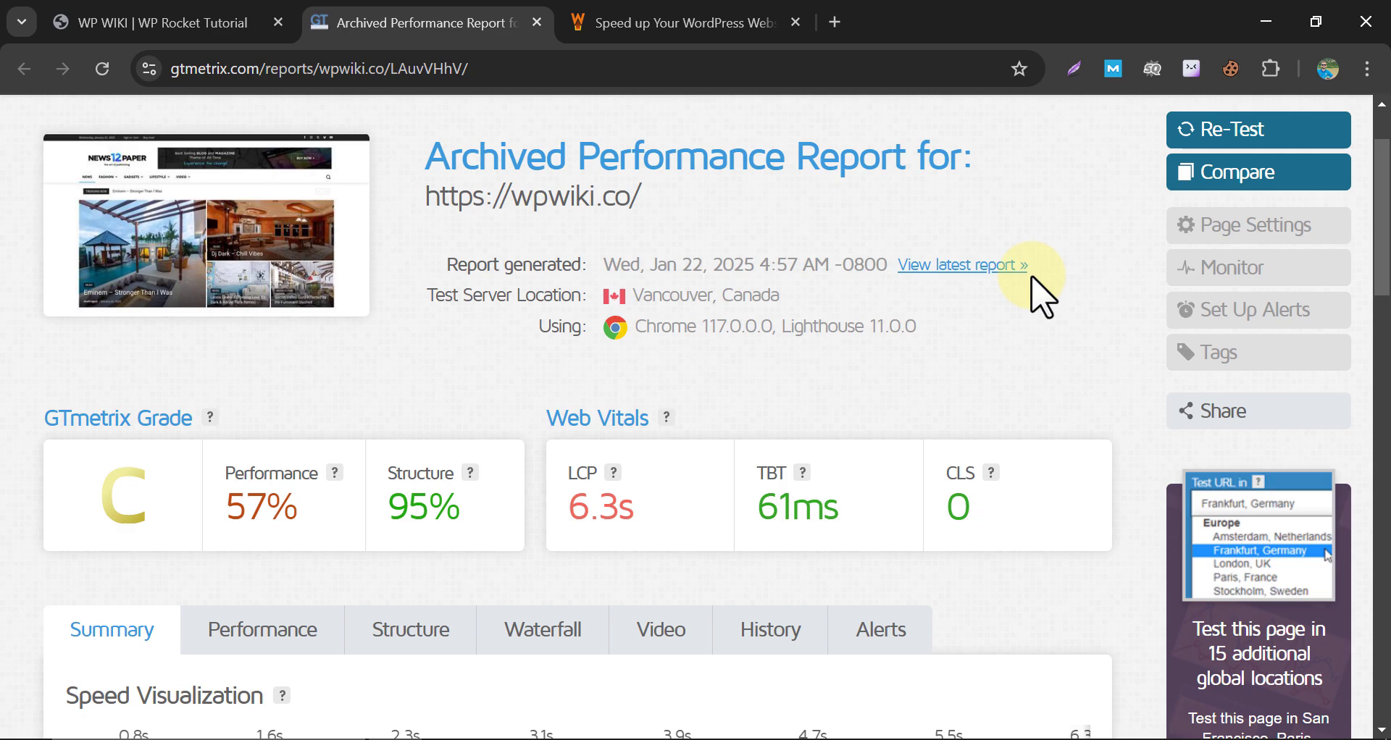
left_click(1033, 278)
scroll(1104, 275, "down", 6)
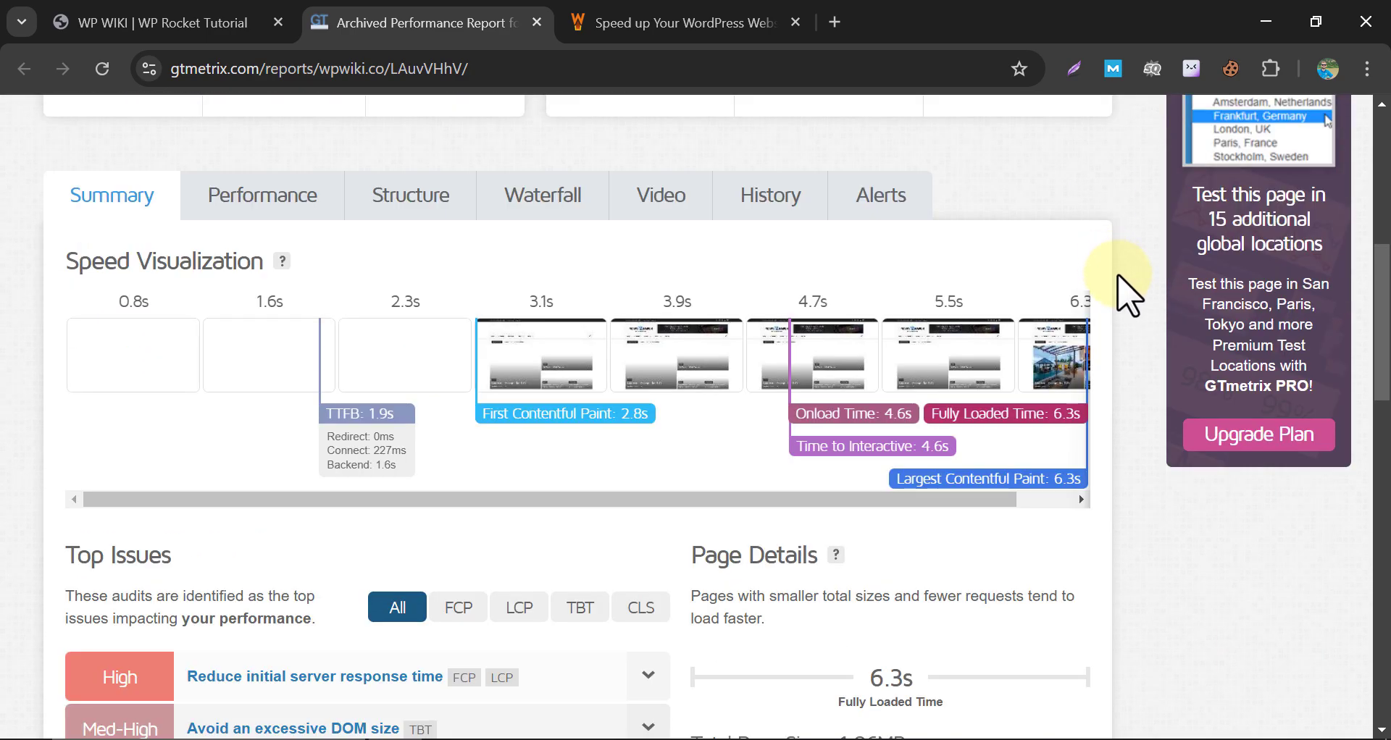
left_click_drag(989, 499, 1072, 500)
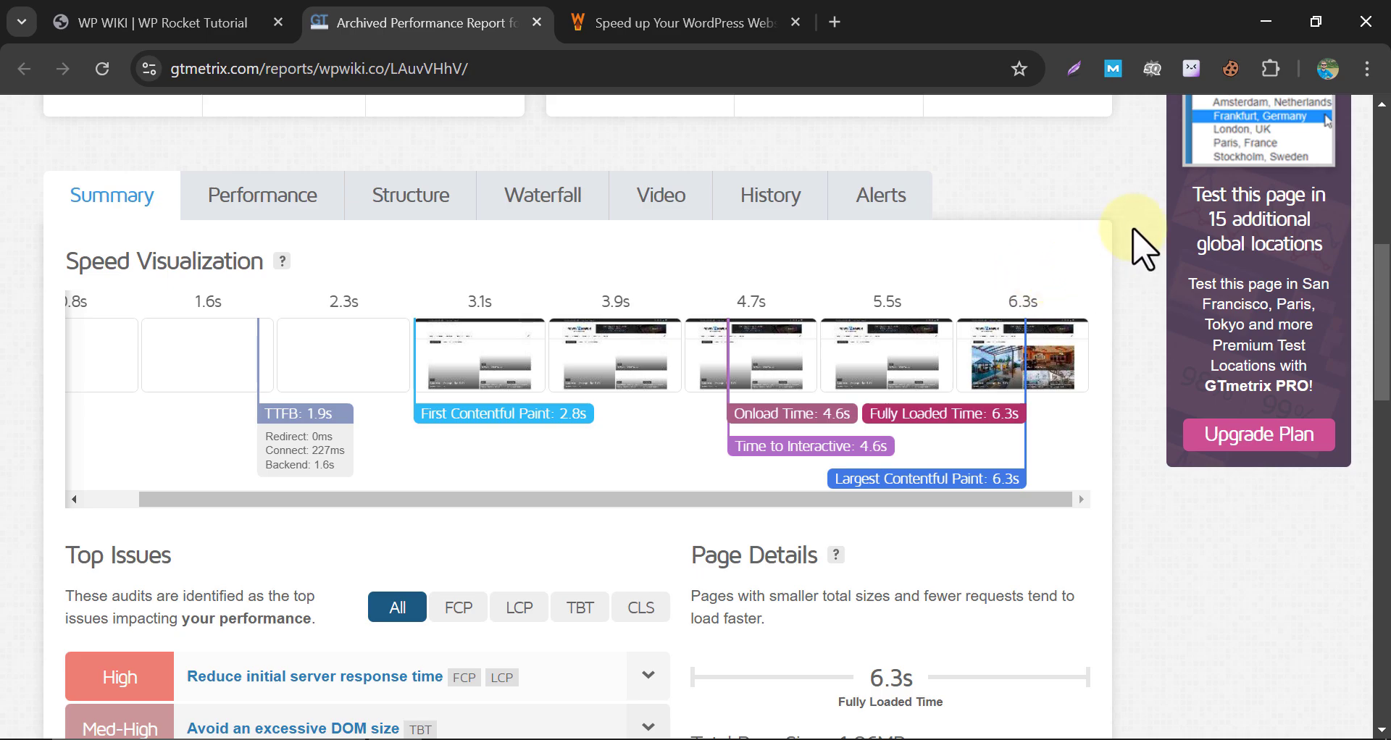
scroll(1159, 249, "down", 6)
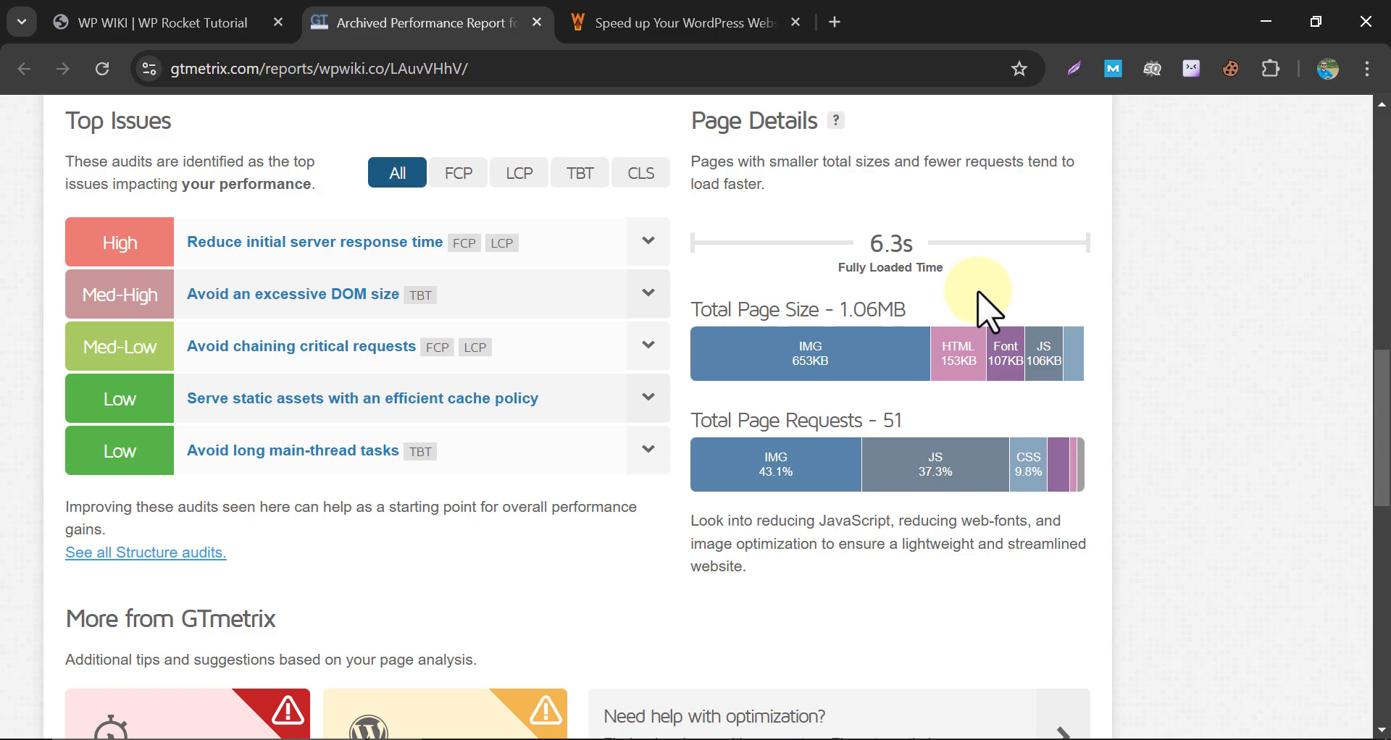
scroll(983, 301, "up", 10)
Step: Look through the WP WIKI homepage and bring up the WP Rocket website
left_click(217, 20)
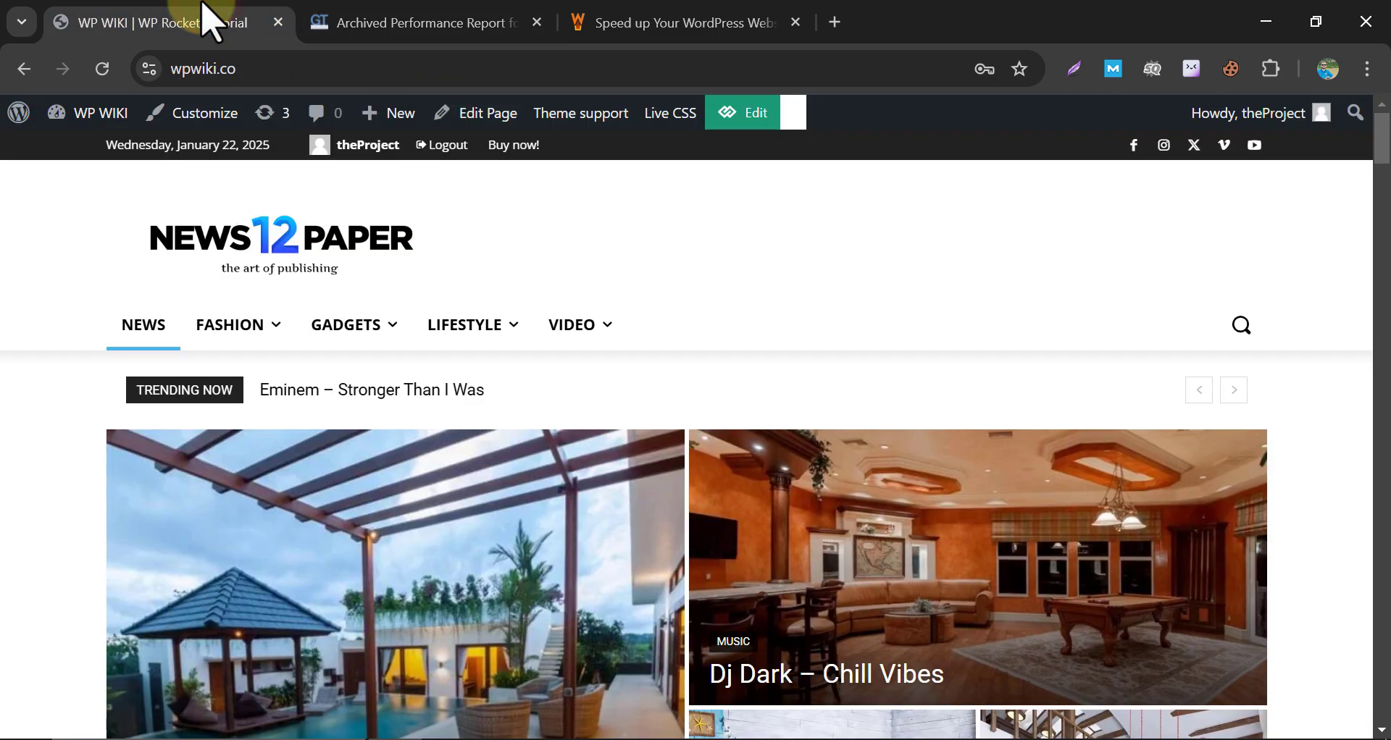
scroll(7, 297, "down", 15)
scroll(4, 290, "down", 10)
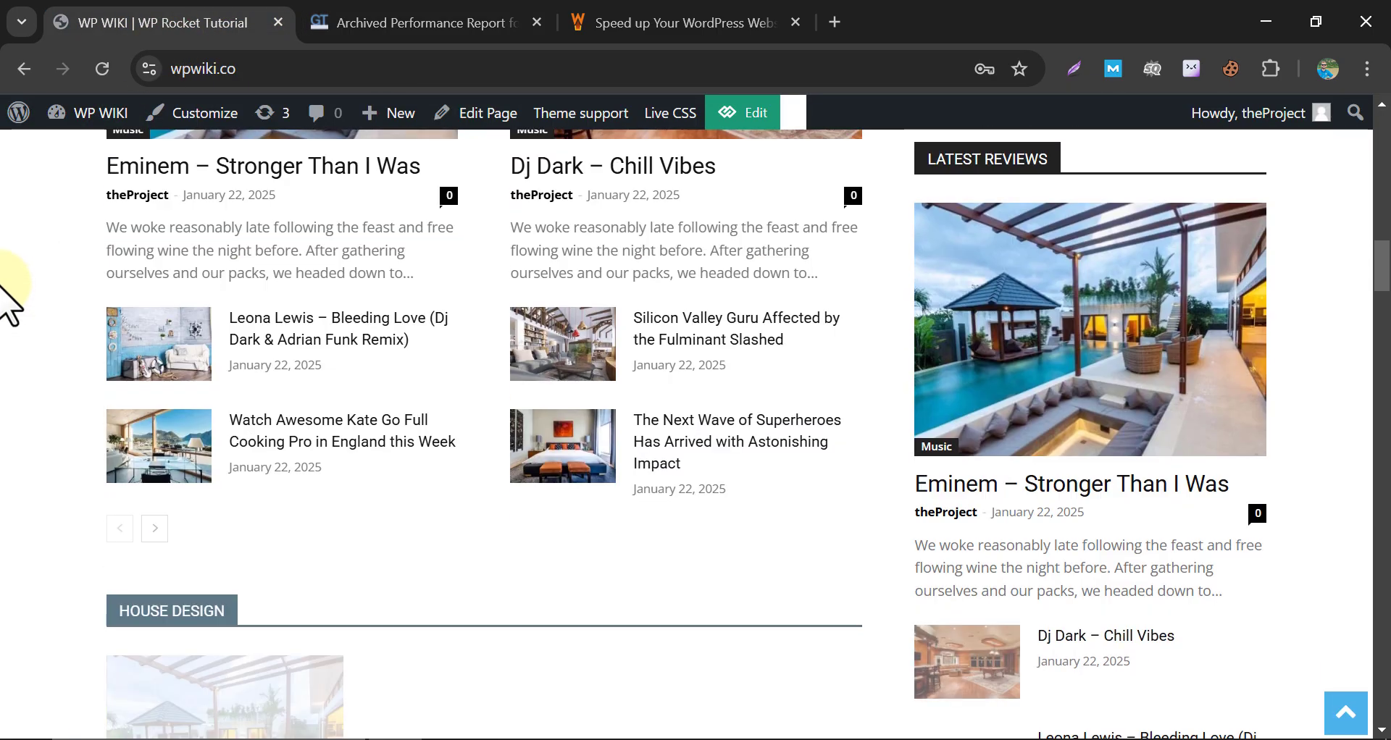
scroll(40, 297, "down", 10)
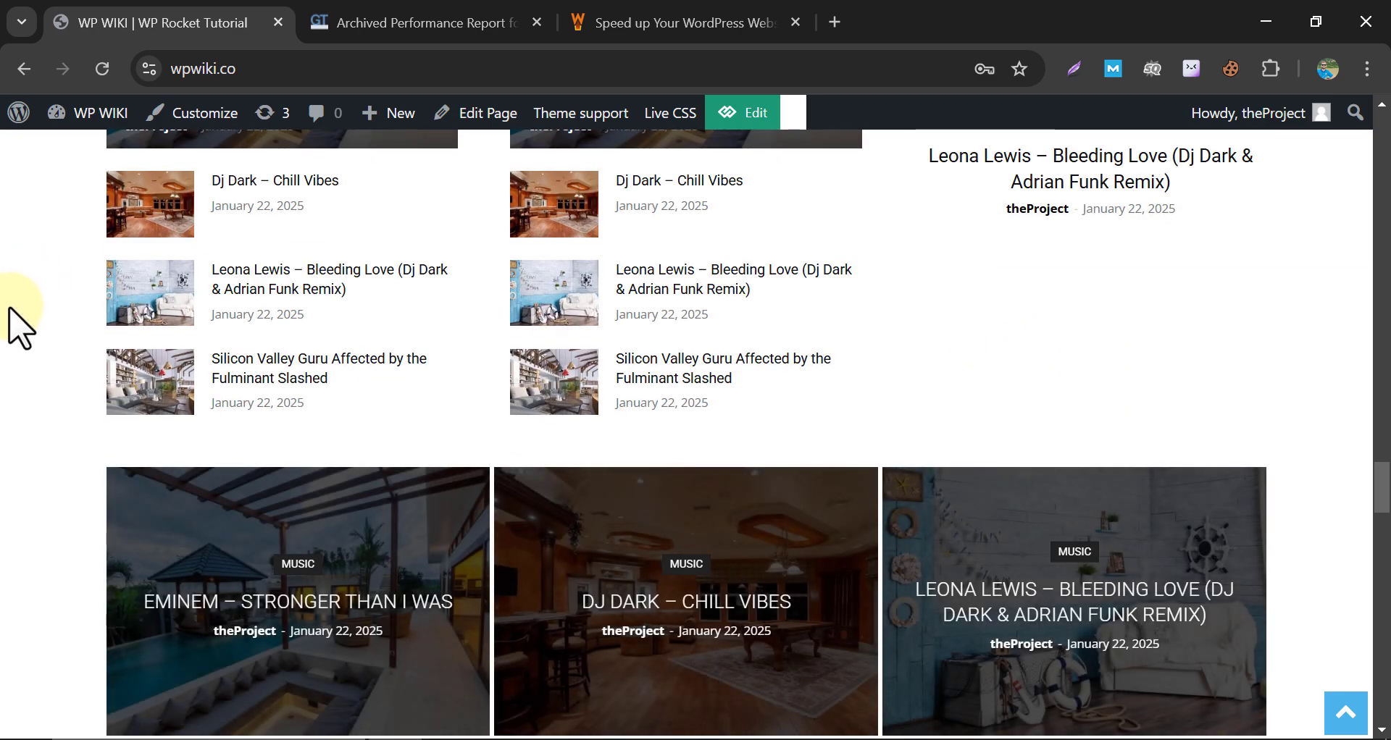
scroll(15, 310, "up", 10)
left_click(630, 21)
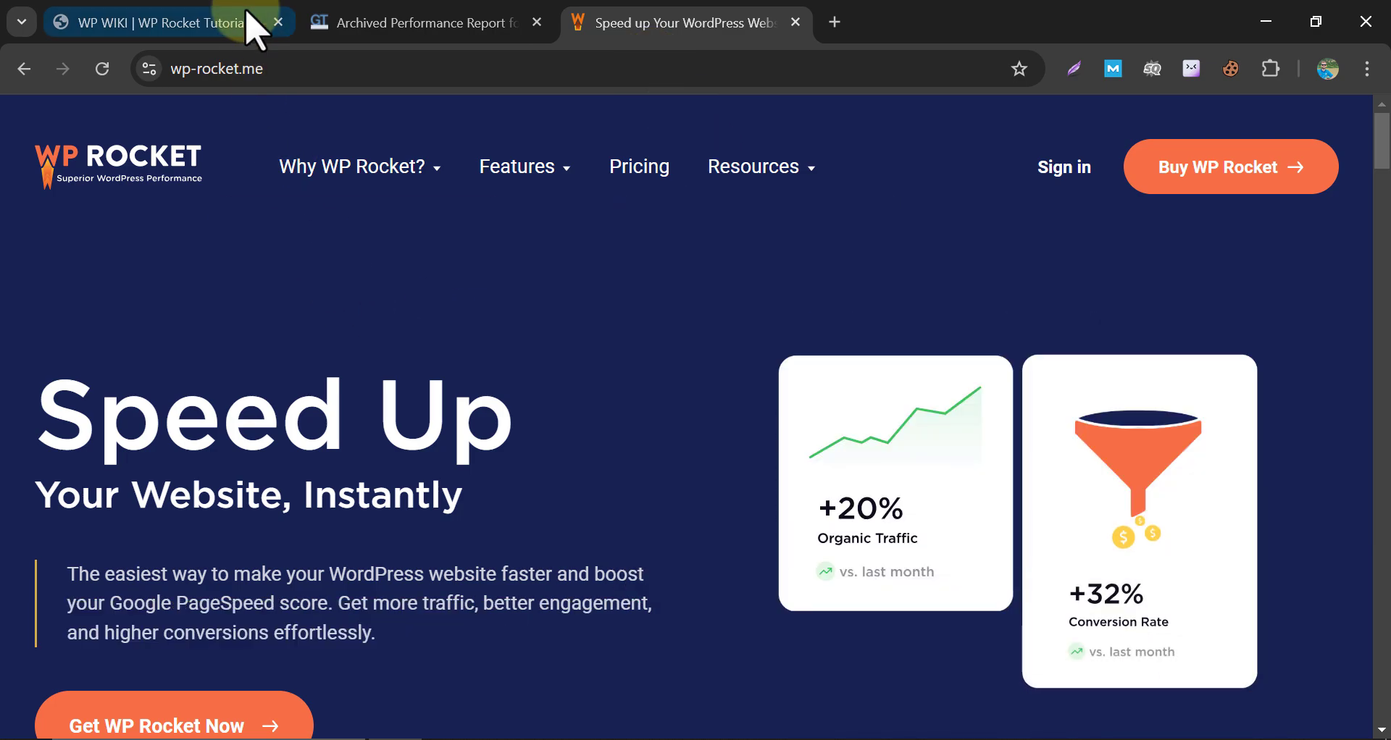
Step: Go to Add New Plugin in the WP WIKI WordPress admin and begin choosing a plugin ZIP file for upload
left_click(248, 23)
mouse_move(87, 113)
left_click(93, 148)
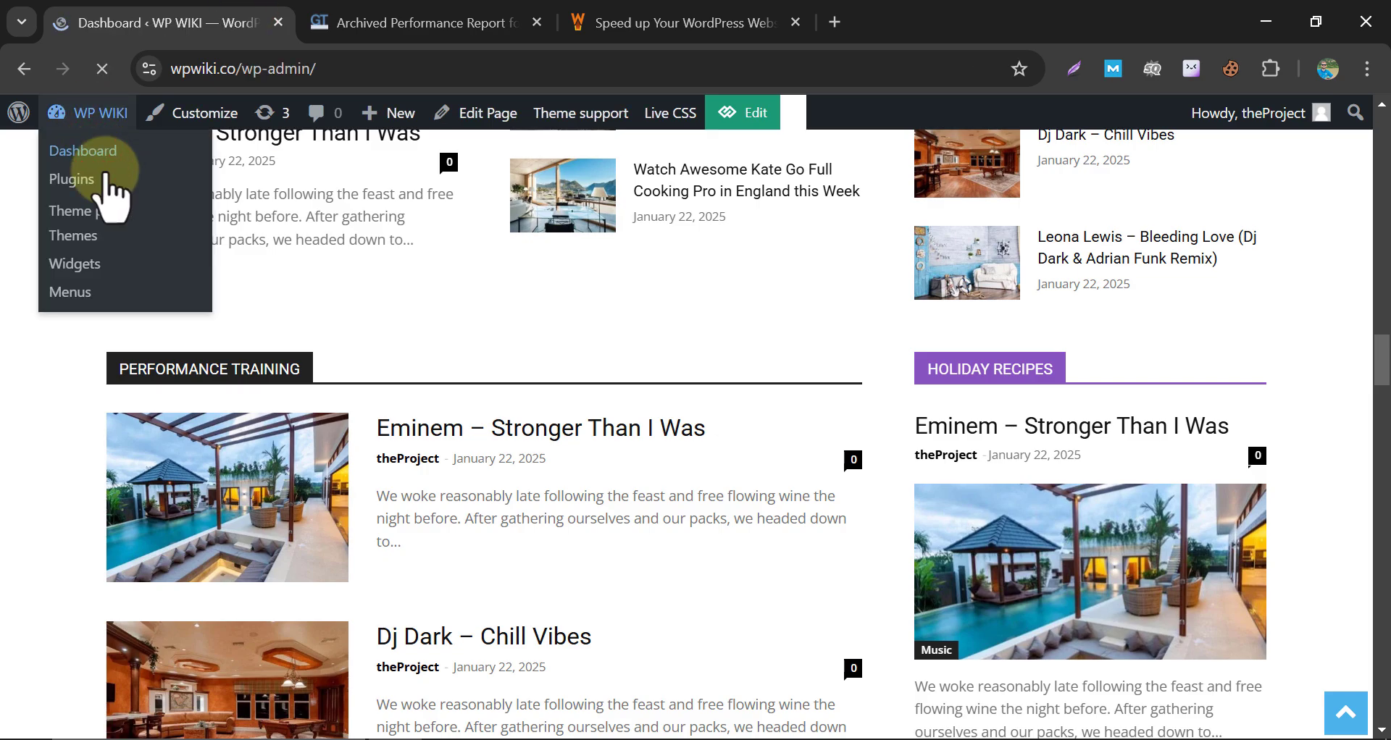
mouse_move(112, 566)
left_click(210, 591)
left_click(373, 173)
left_click(637, 364)
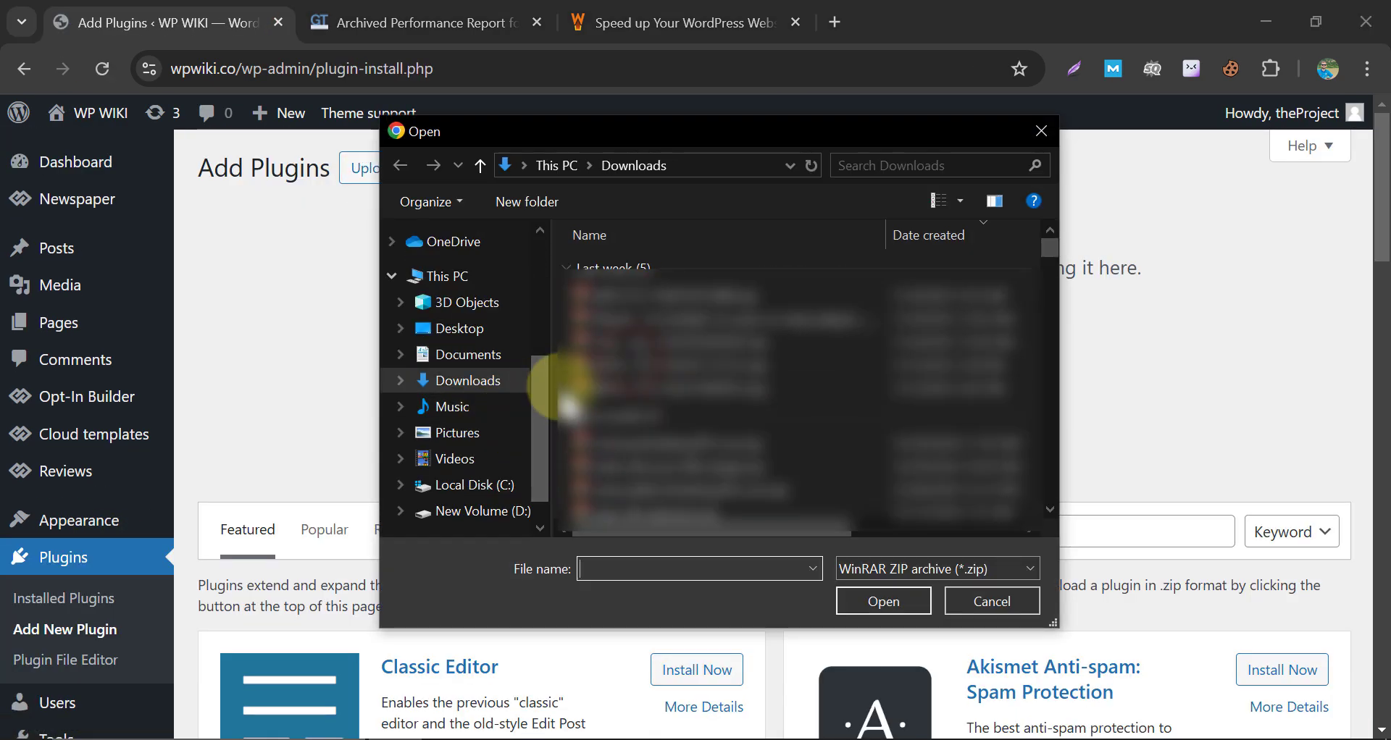
Step: Pick the WP Rocket ZIP file from New Volume (D:) and install the plugin
left_click(467, 510)
double_click(699, 320)
double_click(652, 274)
left_click(660, 269)
left_click(876, 595)
left_click(903, 365)
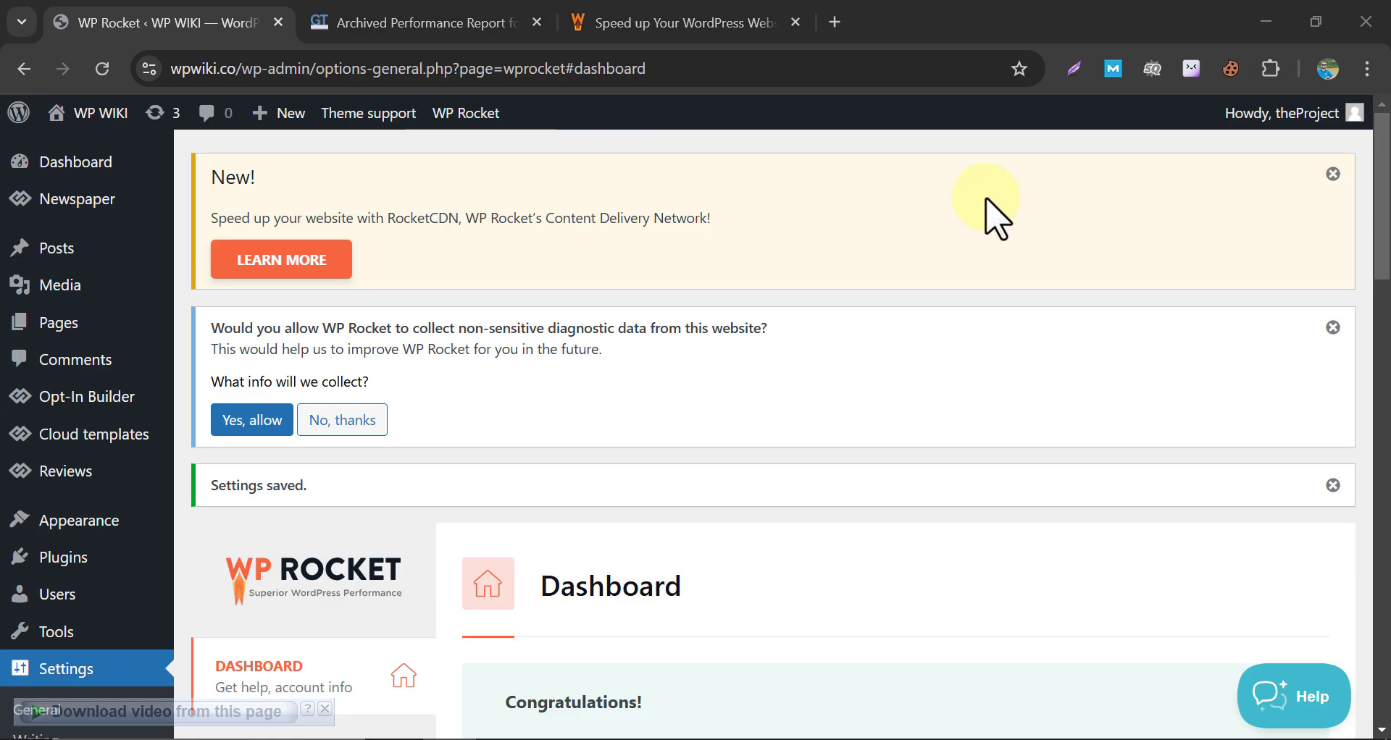
Step: Open WP Rocket's File Optimization settings and turn off Show Sidebar
left_click(1003, 236)
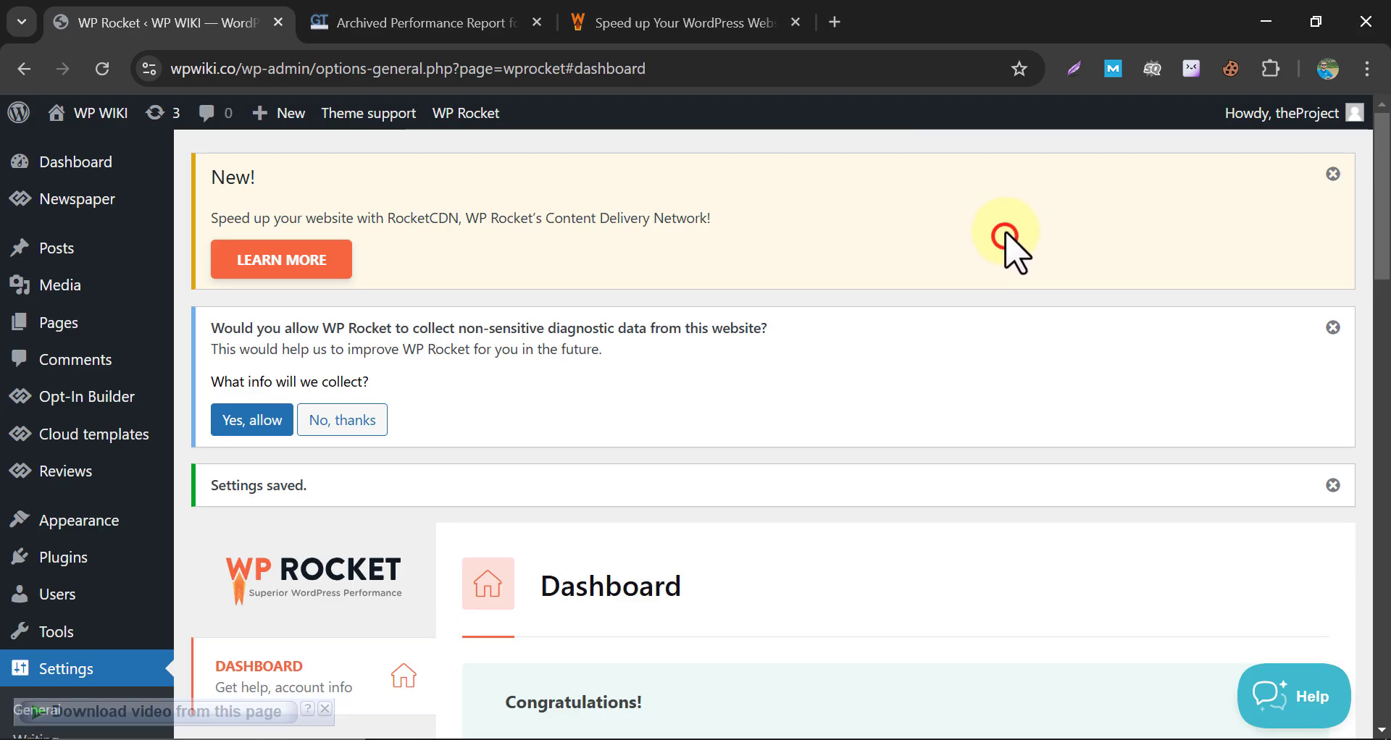
scroll(833, 363, "down", 5)
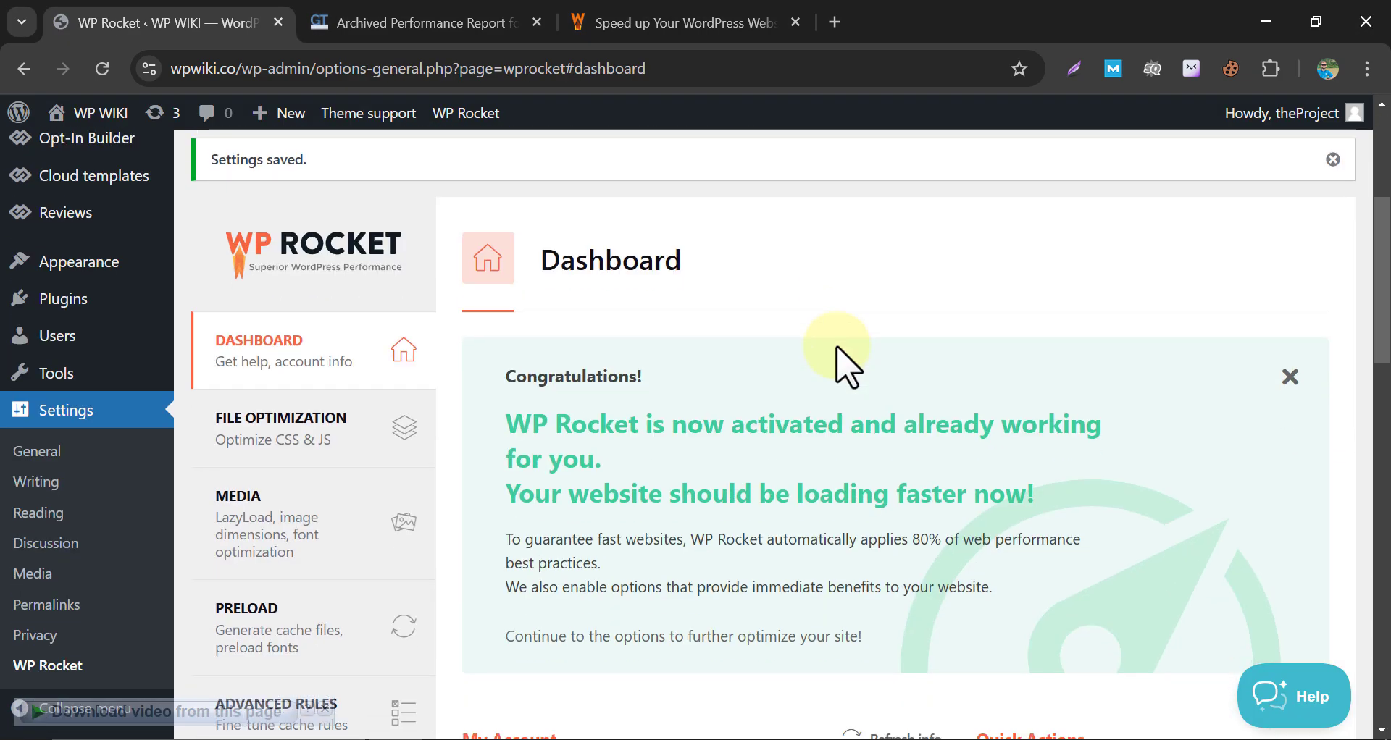
scroll(1128, 324, "down", 2)
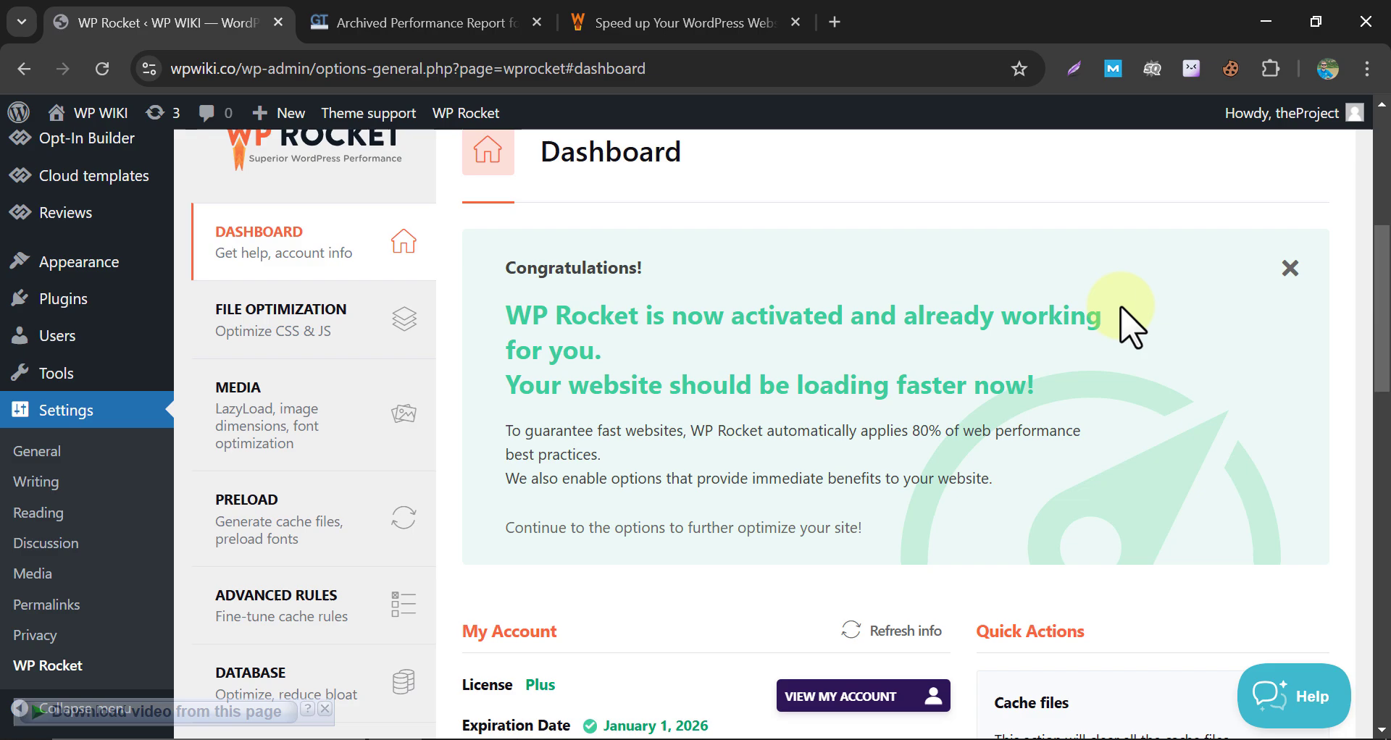
scroll(490, 330, "down", 1)
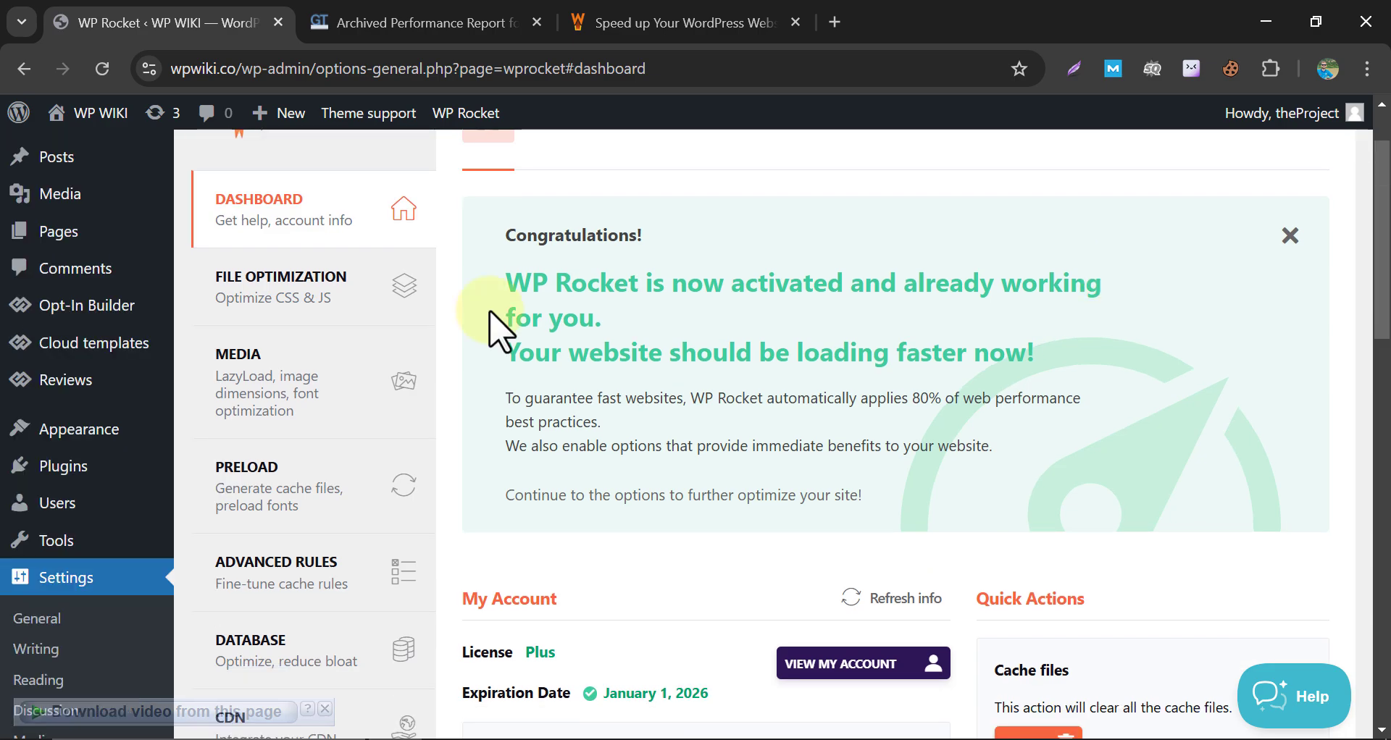
scroll(491, 330, "down", 5)
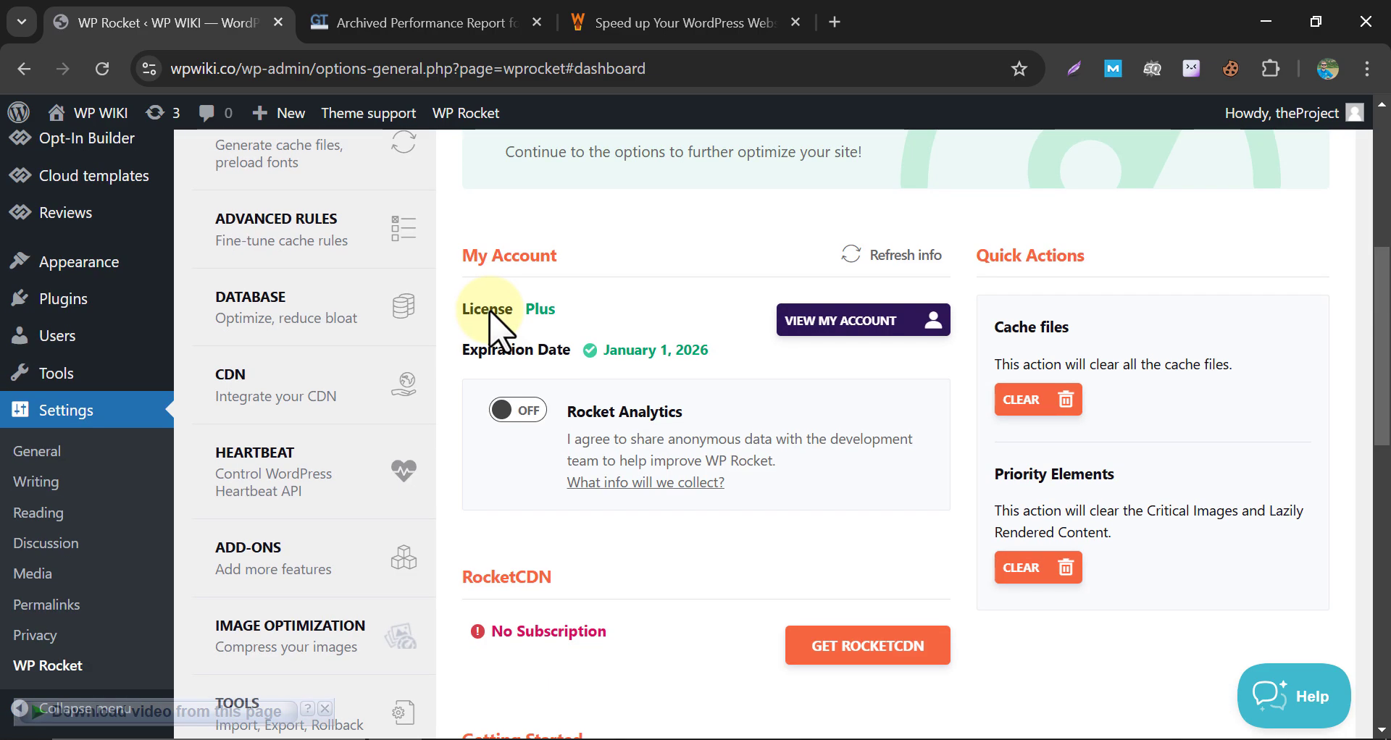
scroll(497, 319, "up", 6)
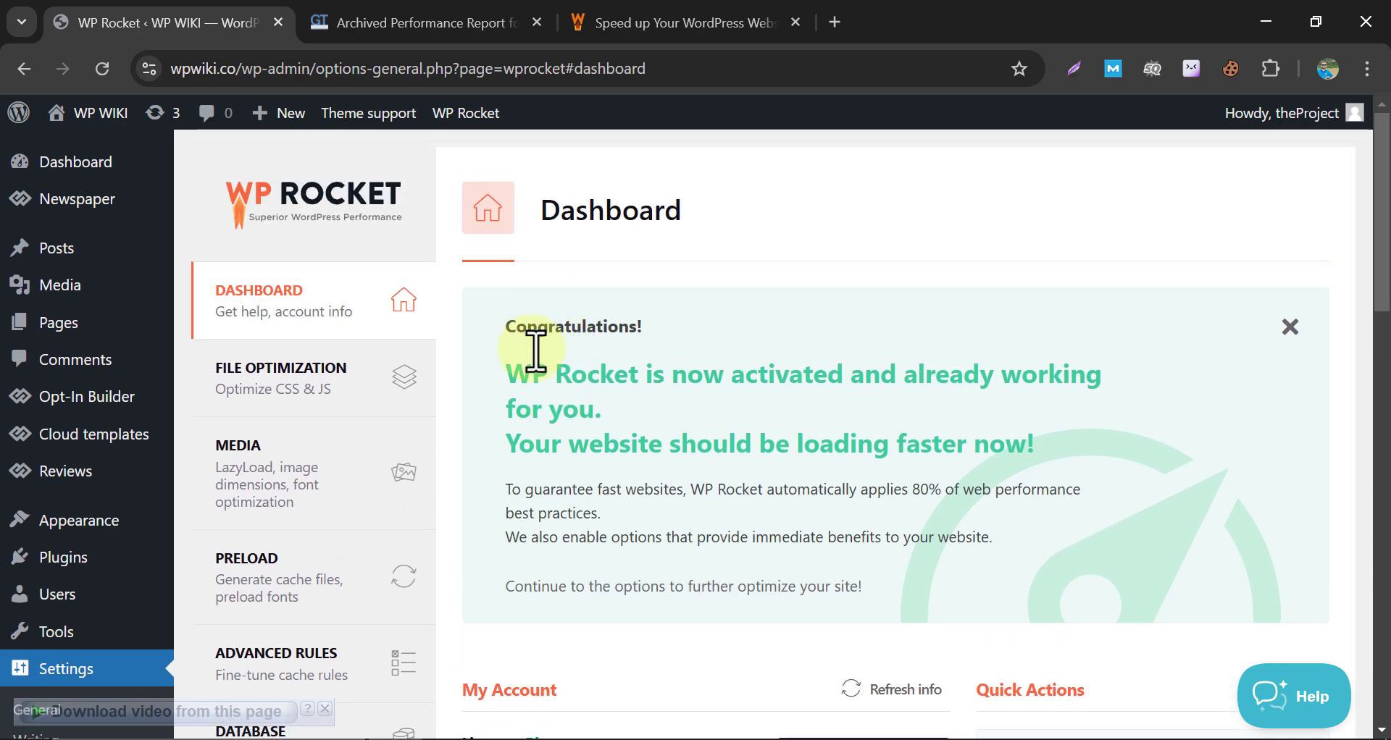
left_click(330, 378)
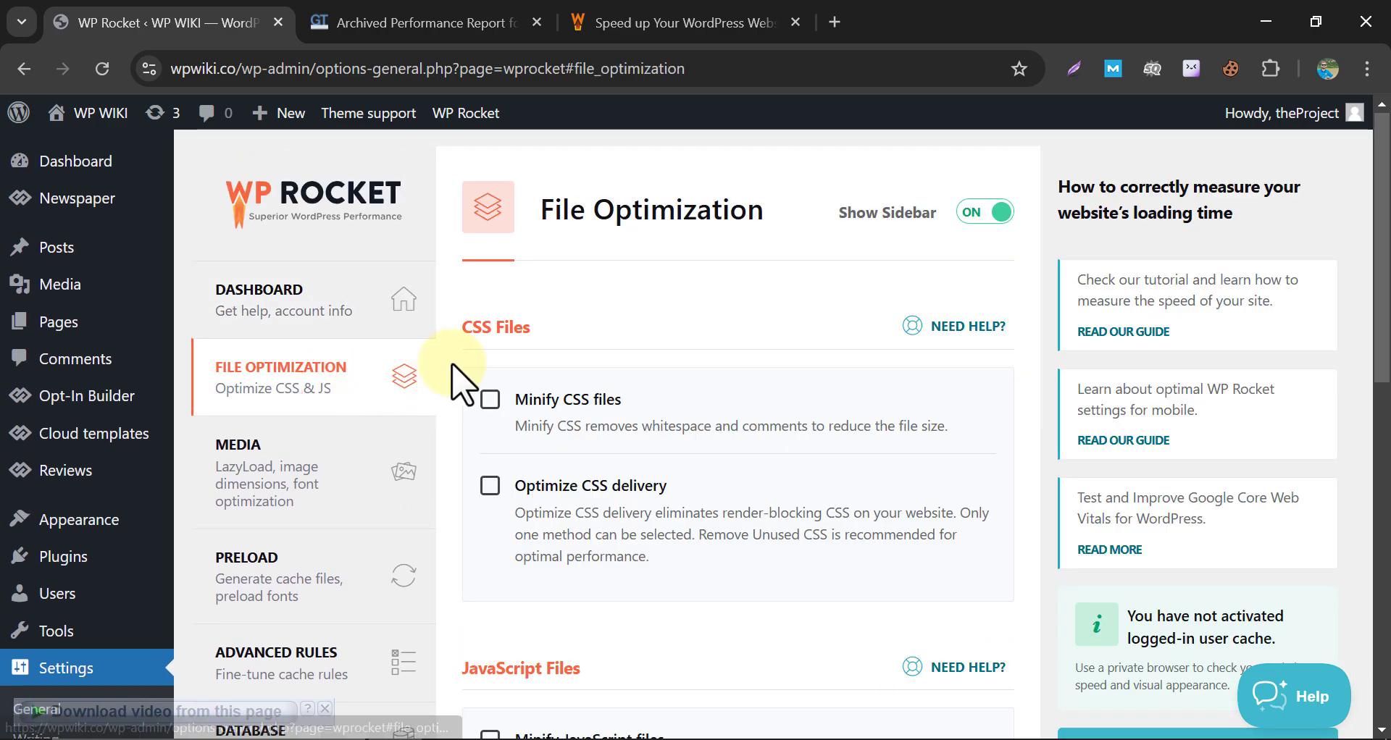
left_click(1001, 211)
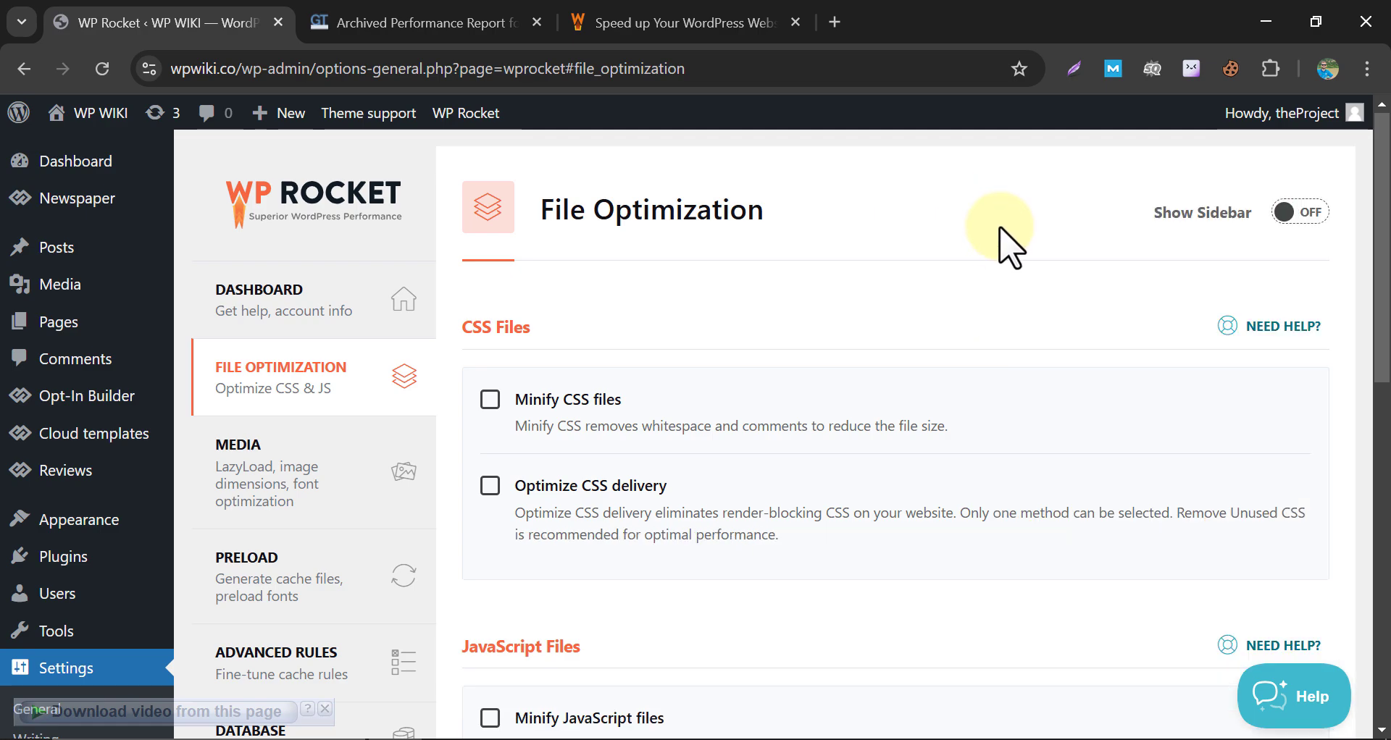
Step: Enable Minify CSS files and Optimize CSS delivery, activating the Remove Unused CSS method
scroll(942, 246, "down", 2)
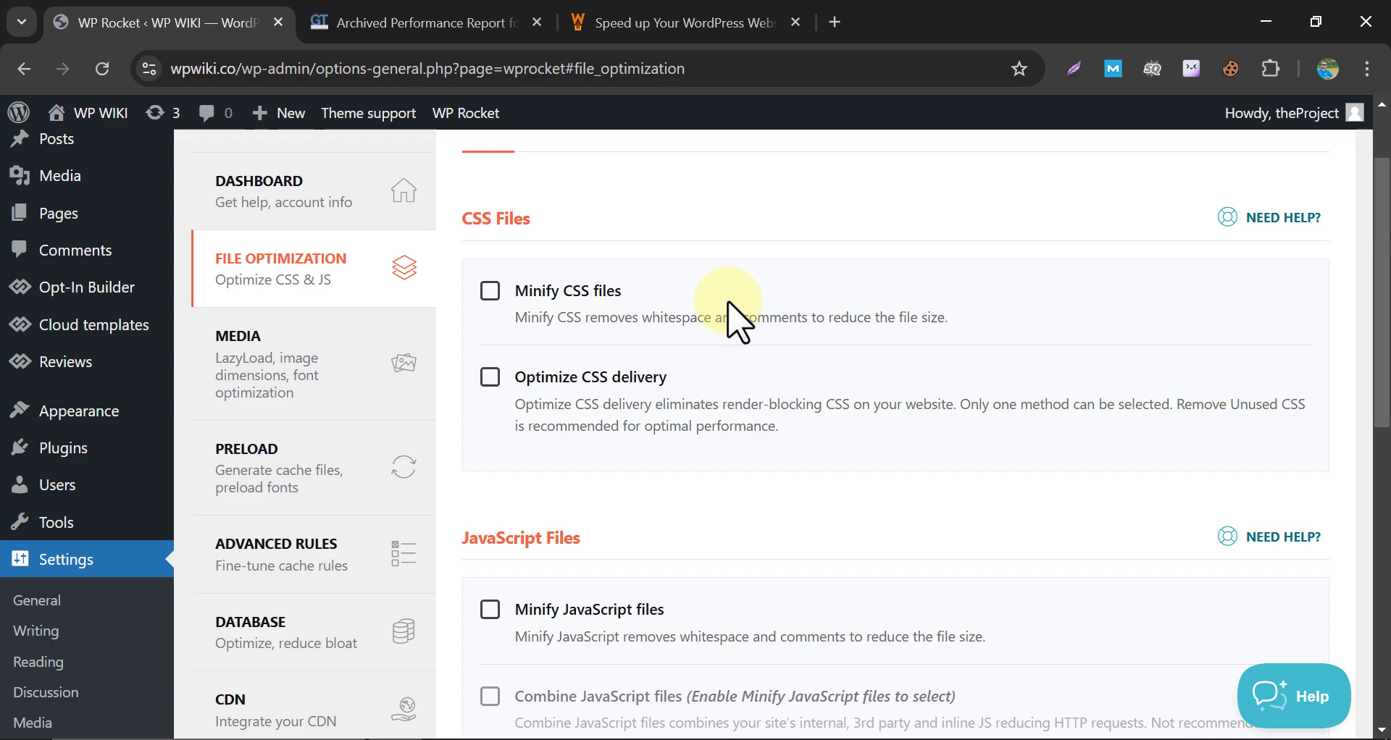
left_click(490, 291)
left_click(490, 376)
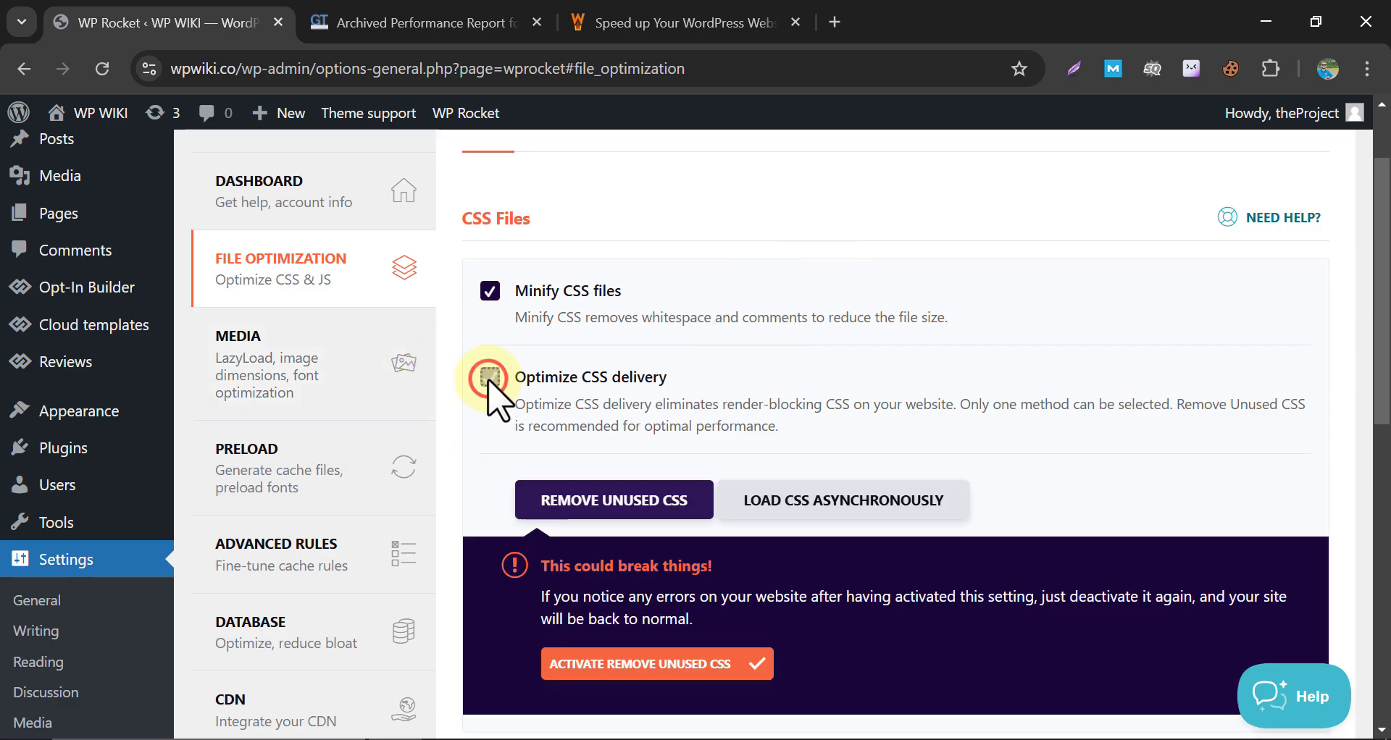
scroll(507, 391, "down", 3)
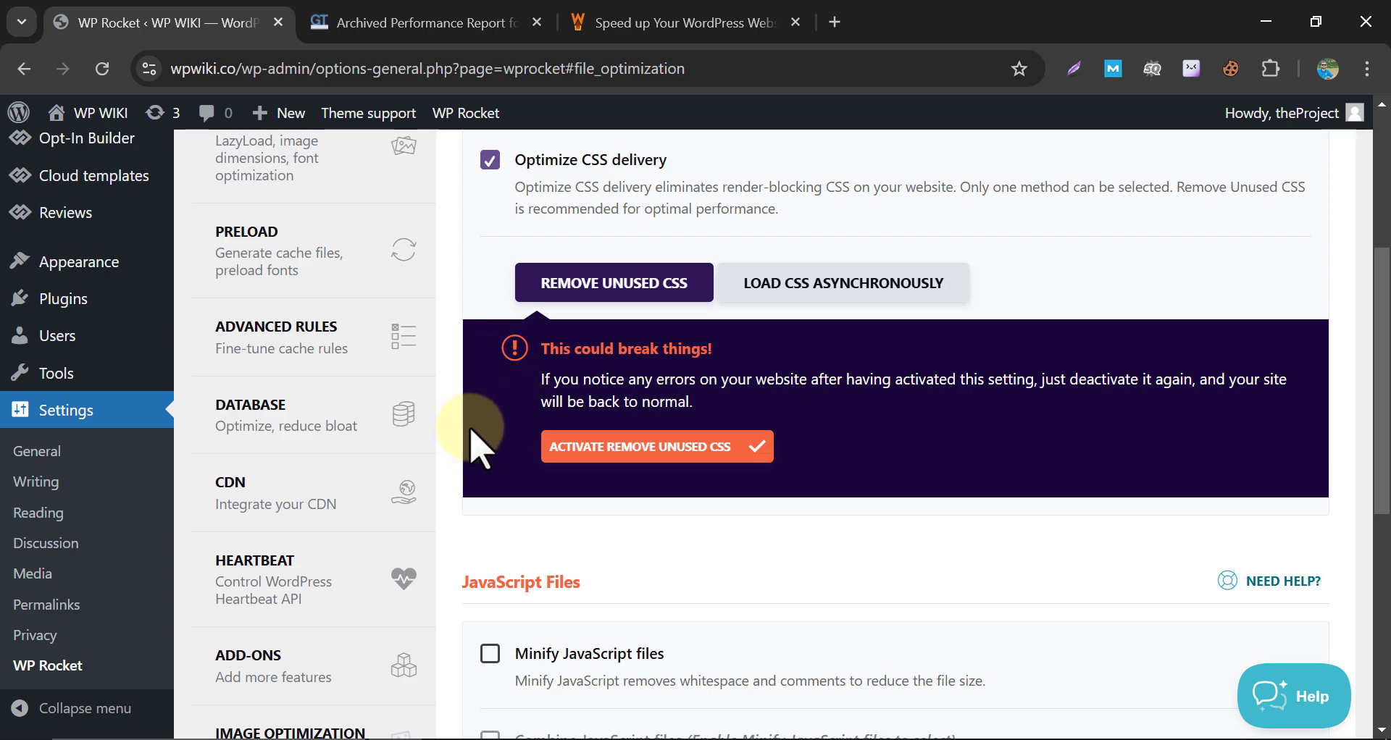
left_click(589, 447)
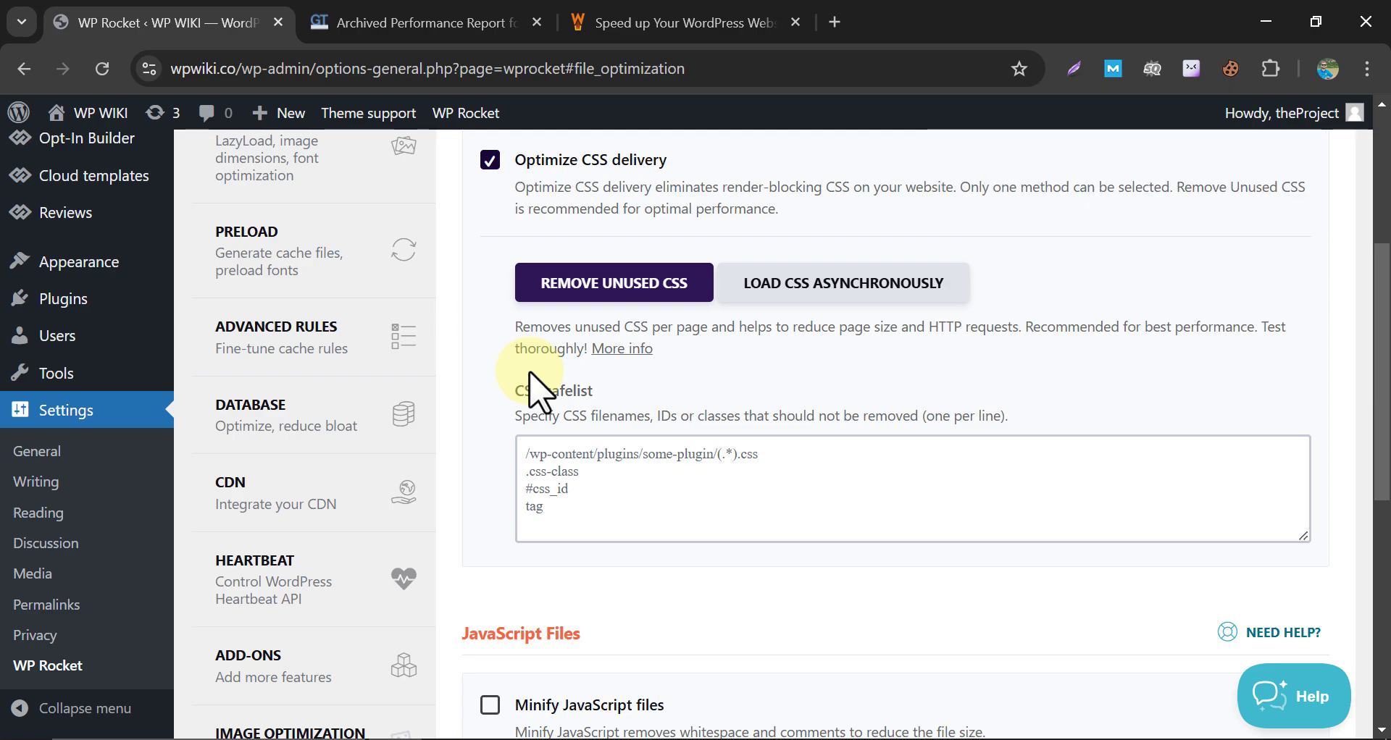
Step: Review the CSS Files options and save the File Optimization changes
scroll(542, 373, "down", 2)
scroll(554, 376, "up", 2)
scroll(554, 376, "up", 4)
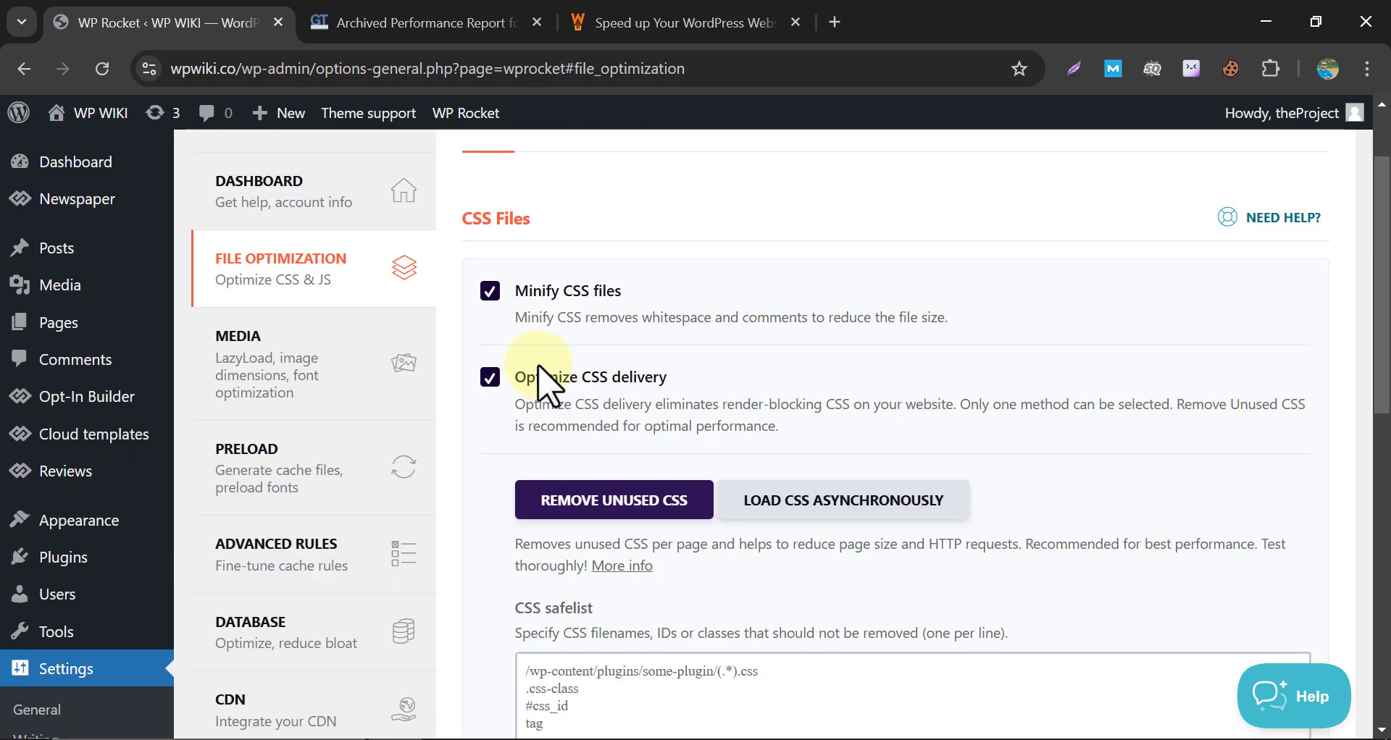
scroll(553, 378, "down", 4)
scroll(536, 391, "down", 4)
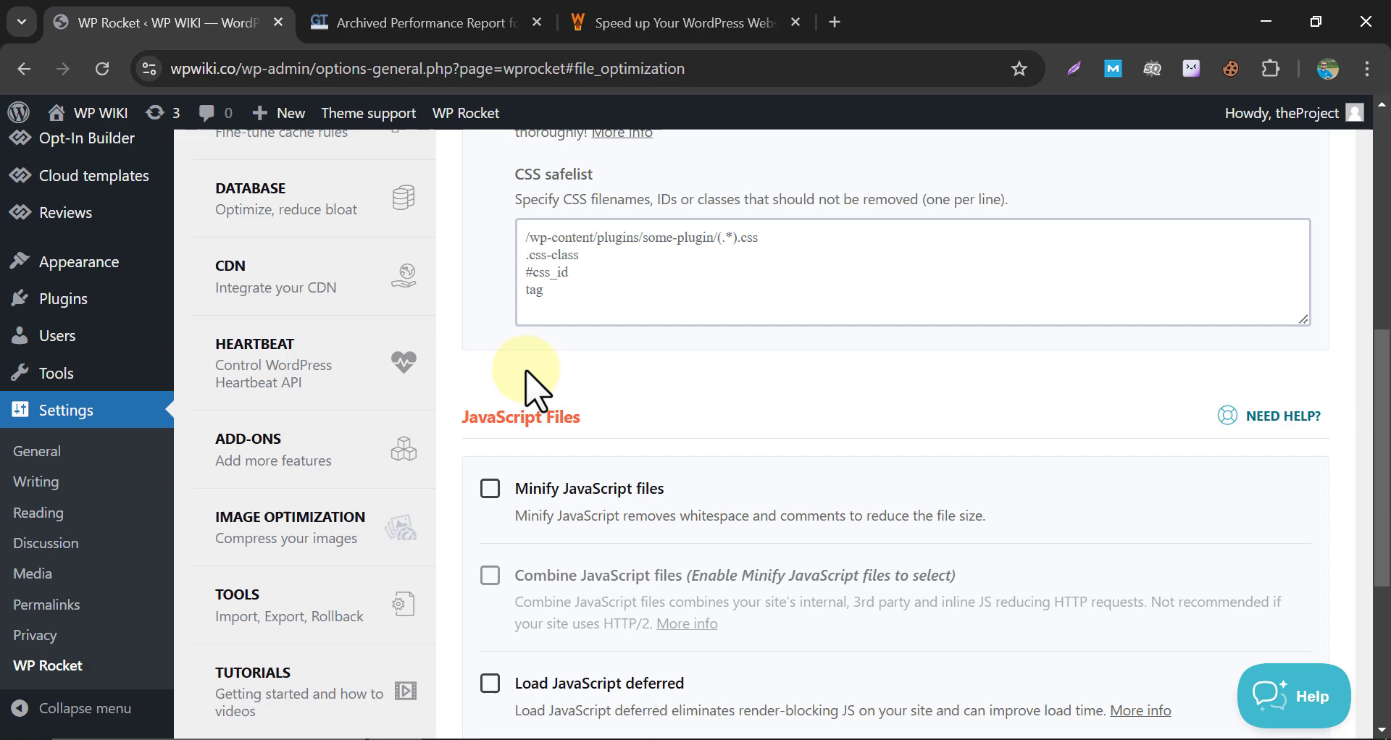
scroll(536, 391, "down", 5)
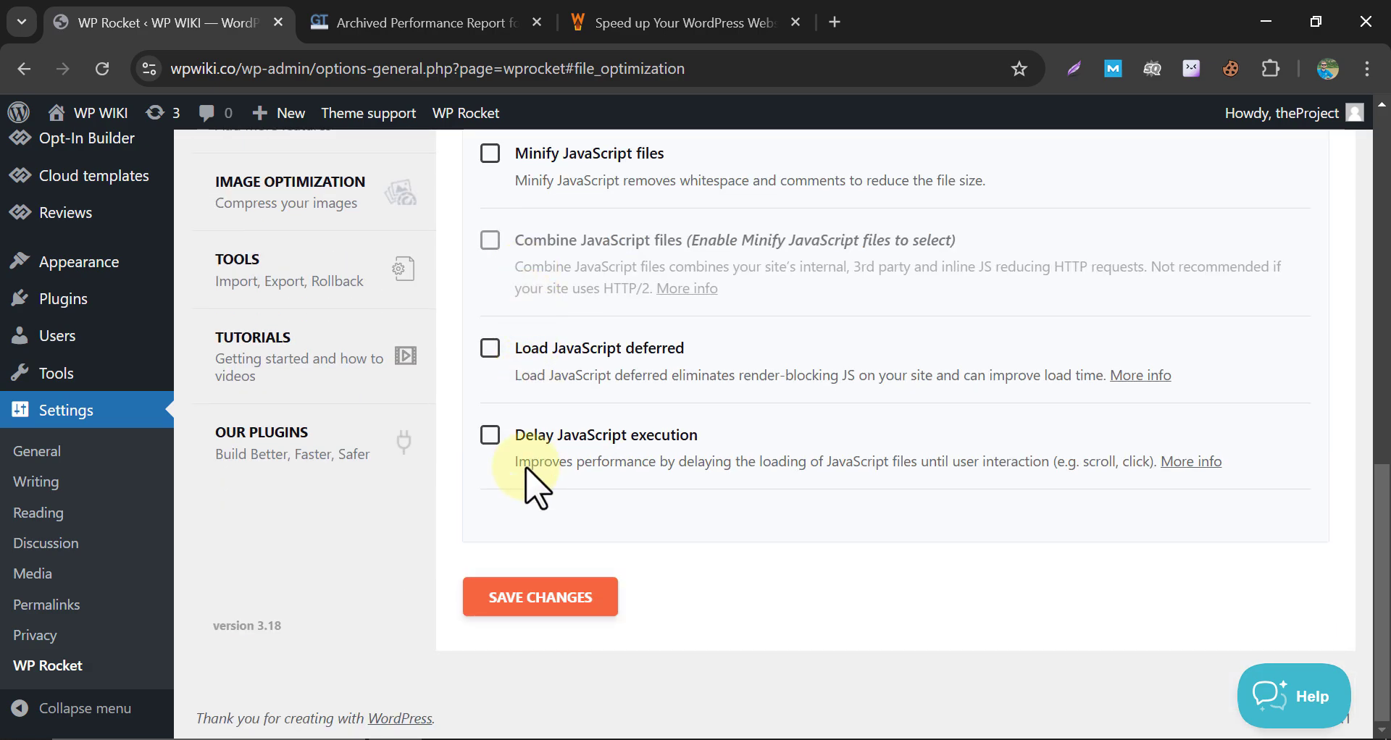
left_click(532, 608)
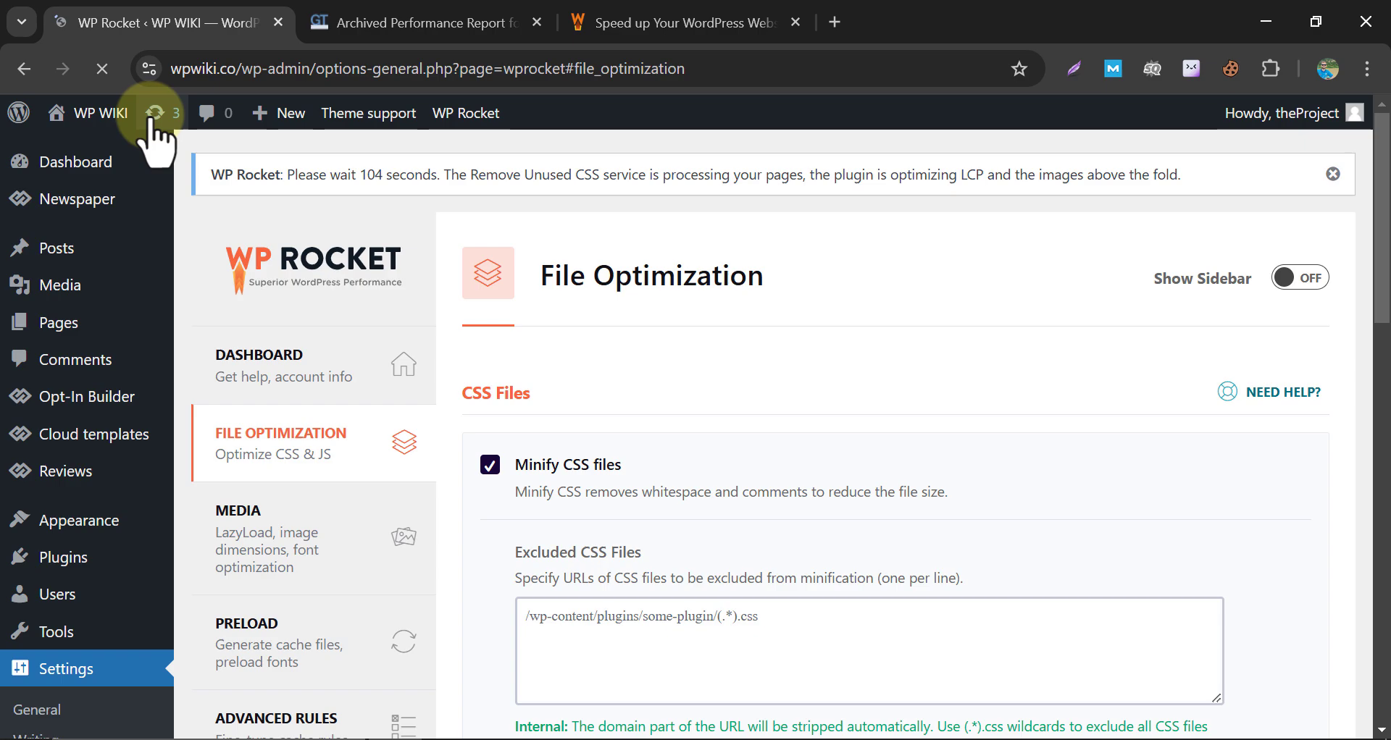
Step: Check the live WP WIKI homepage in a new browser tab and close that tab
mouse_move(83, 120)
right_click(76, 150)
left_click(134, 174)
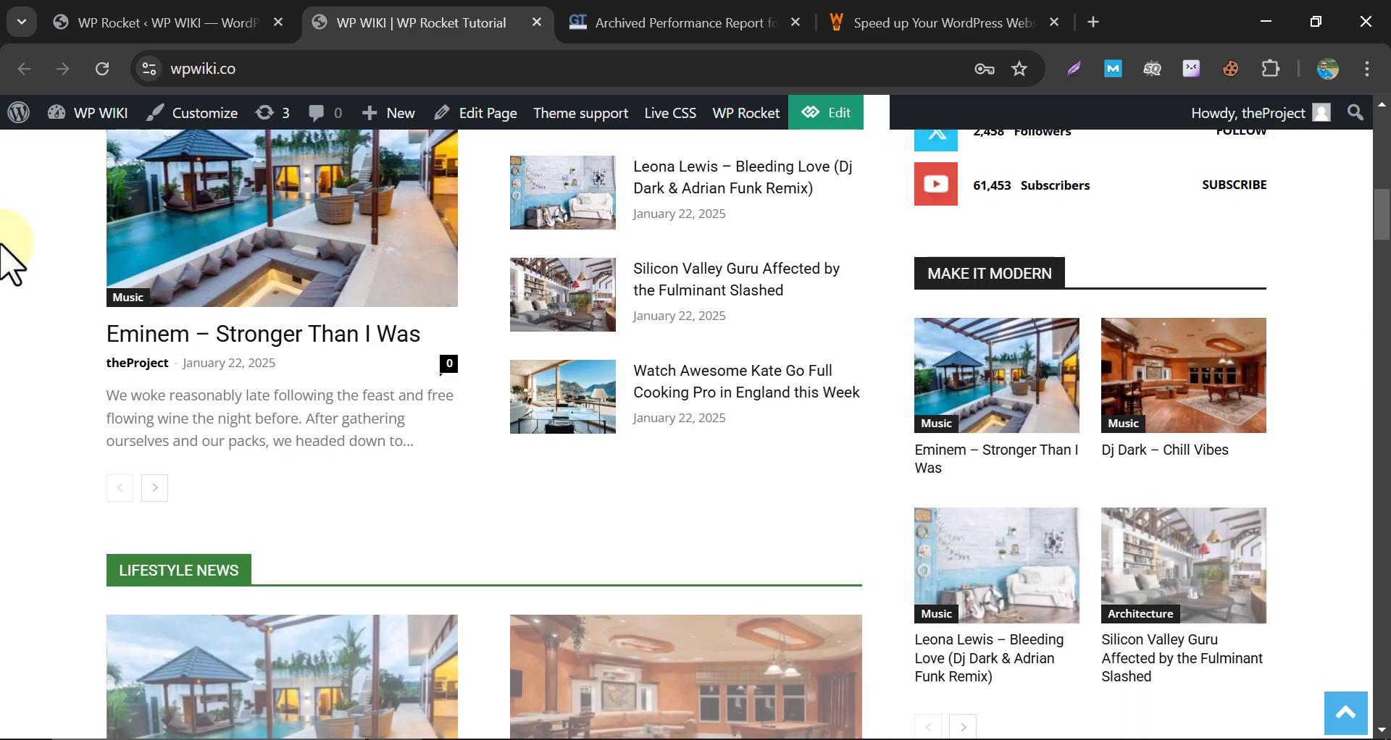
scroll(15, 255, "down", 15)
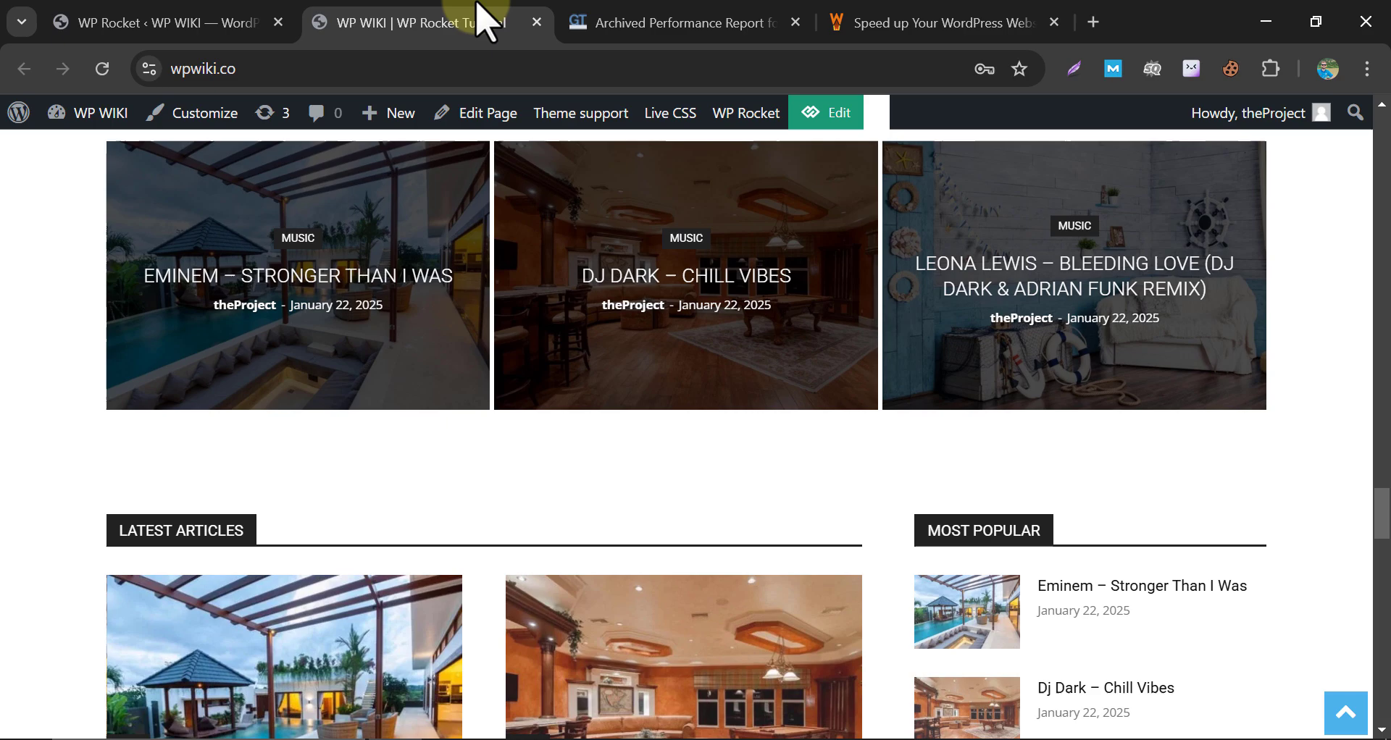
left_click(537, 23)
Step: Enable Minify JavaScript files and Load JavaScript deferred in the JavaScript Files section
scroll(587, 362, "down", 15)
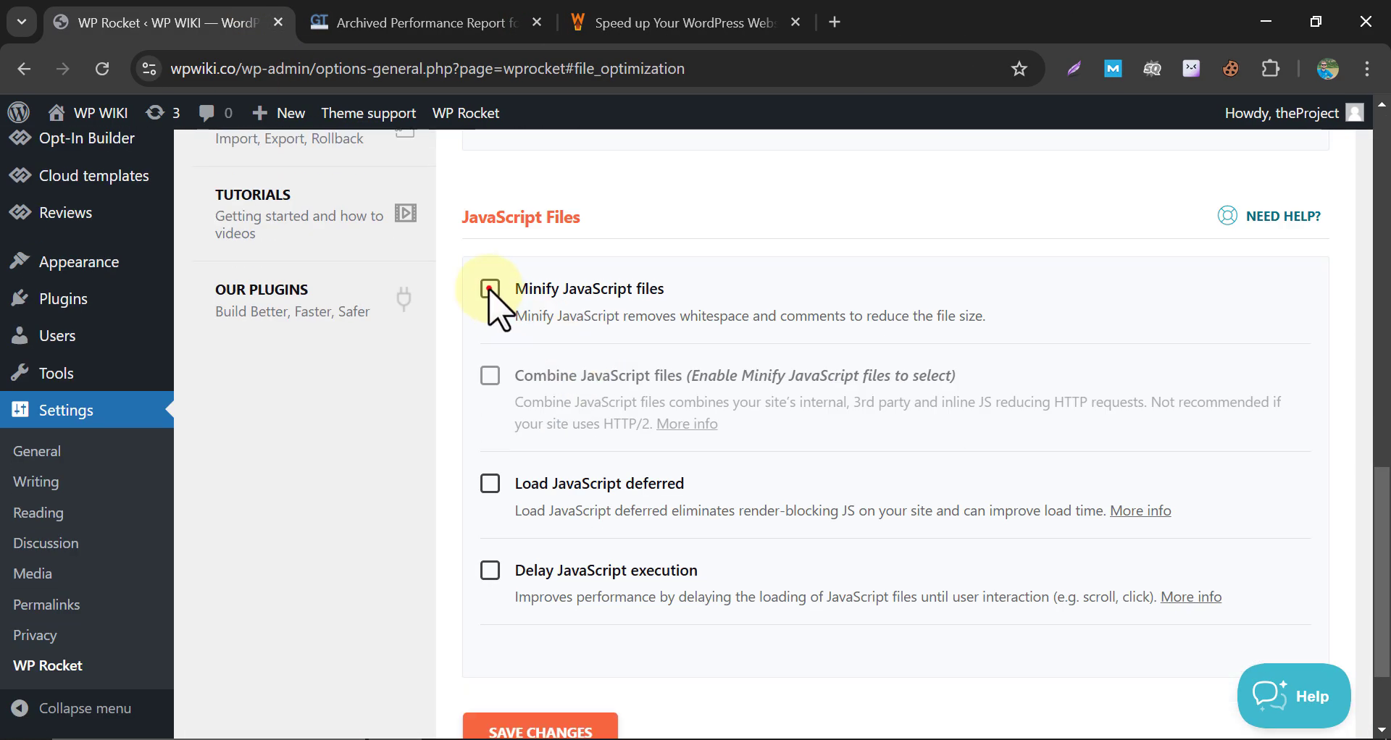
left_click(489, 288)
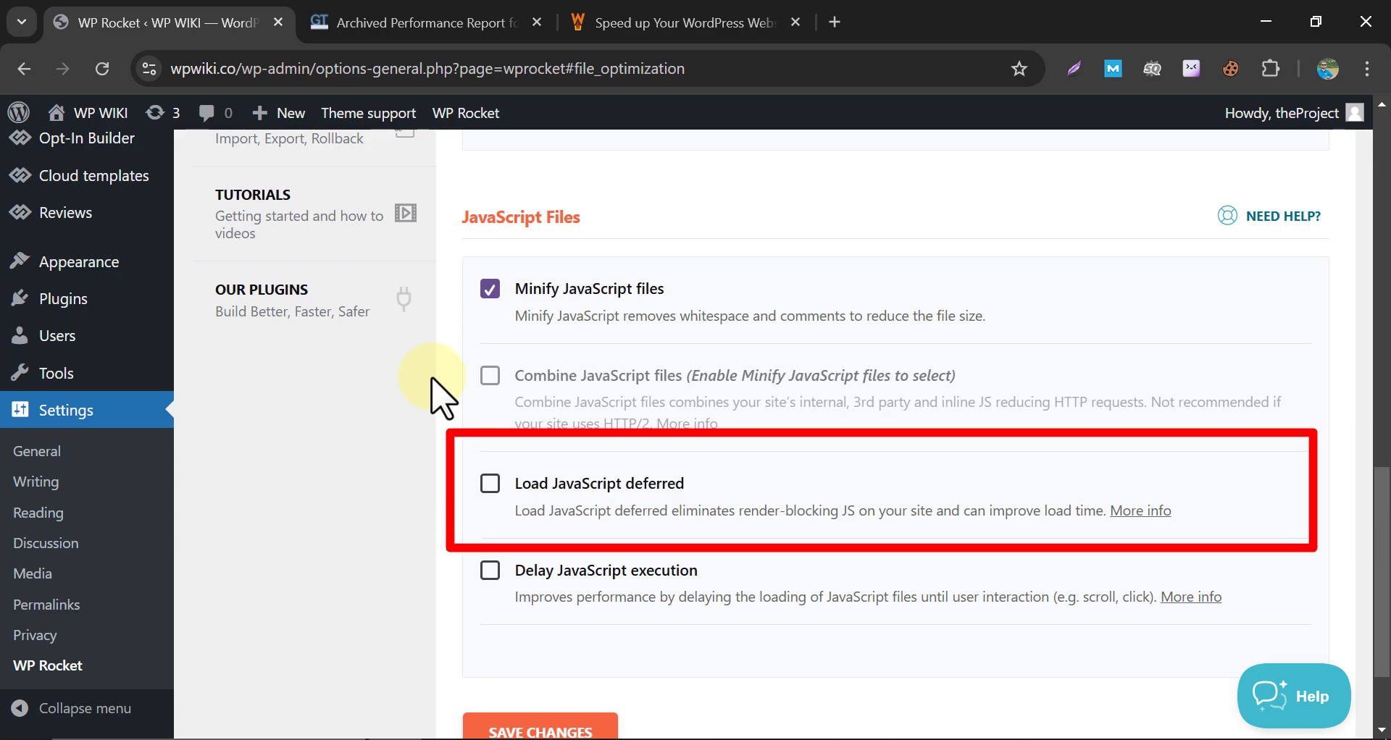
scroll(435, 384, "down", 2)
left_click(490, 374)
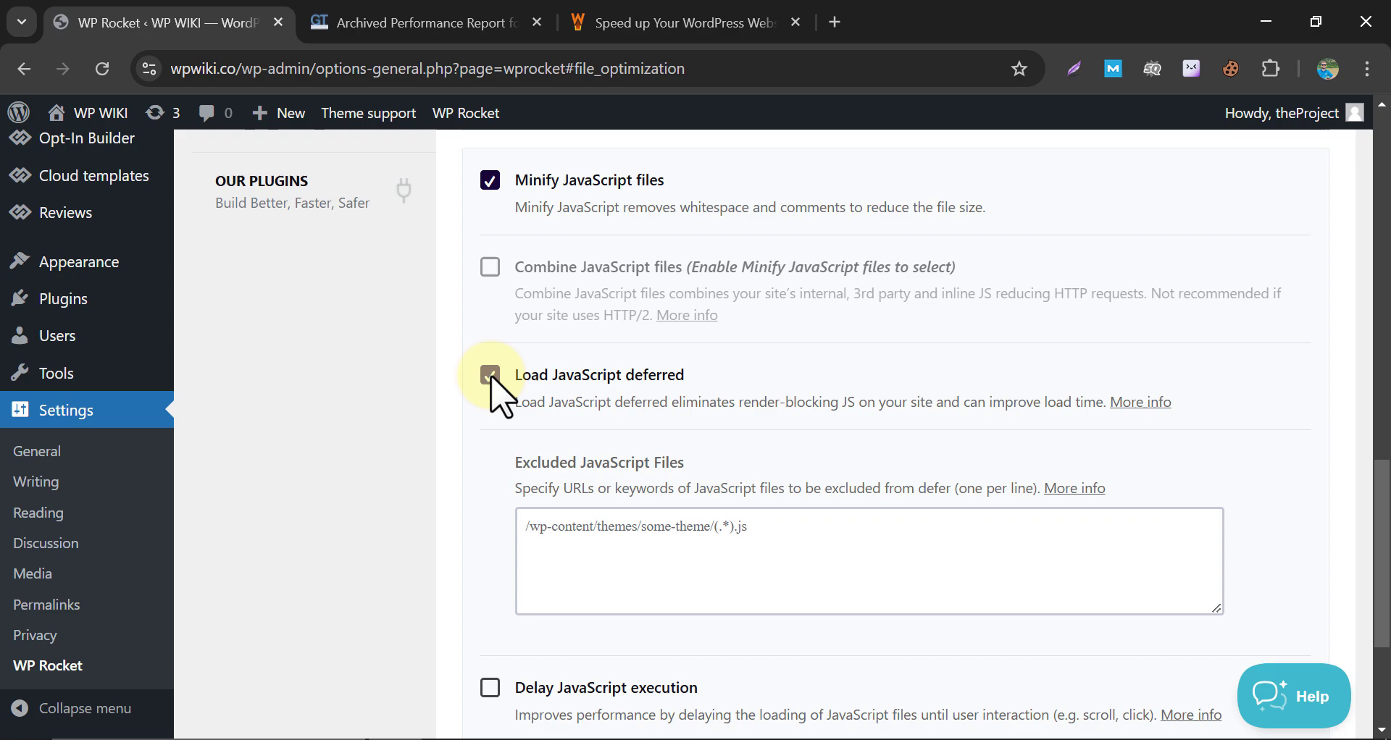
scroll(463, 391, "down", 1)
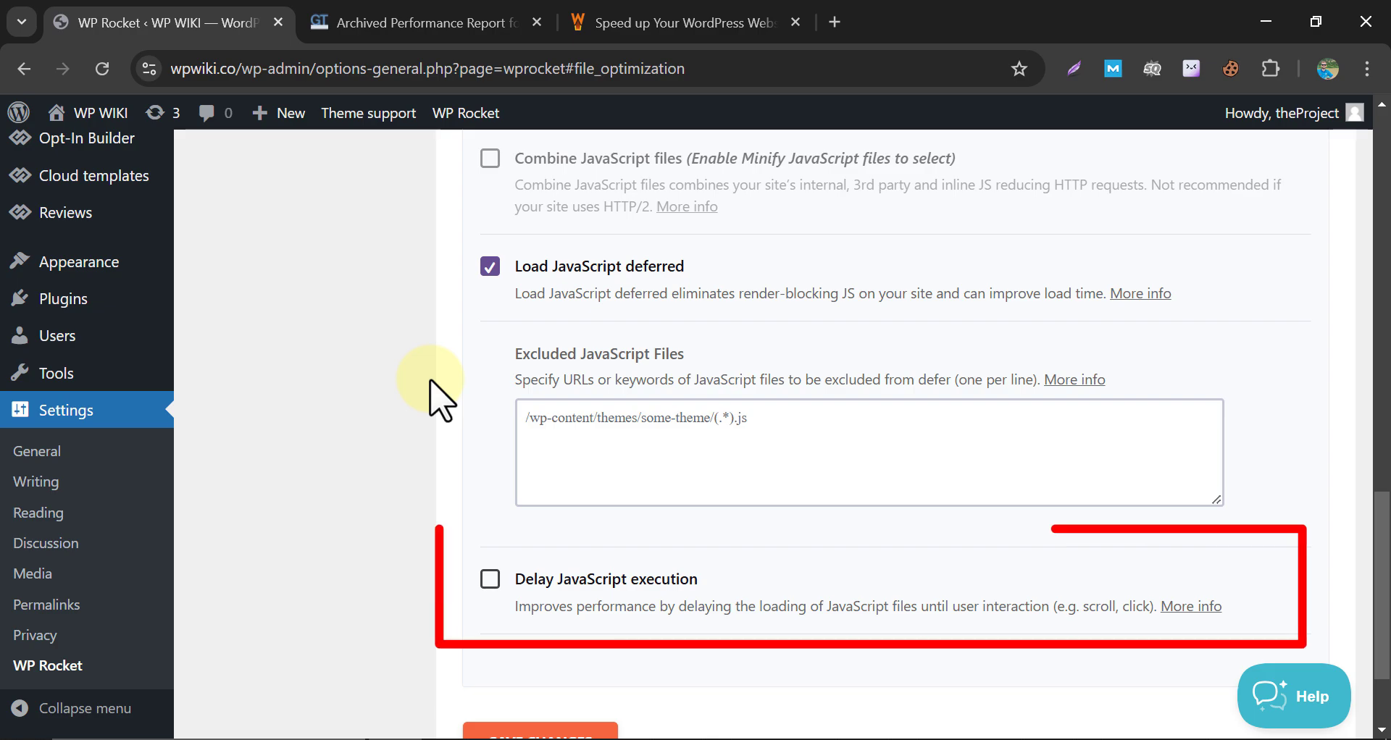
scroll(445, 434, "down", 2)
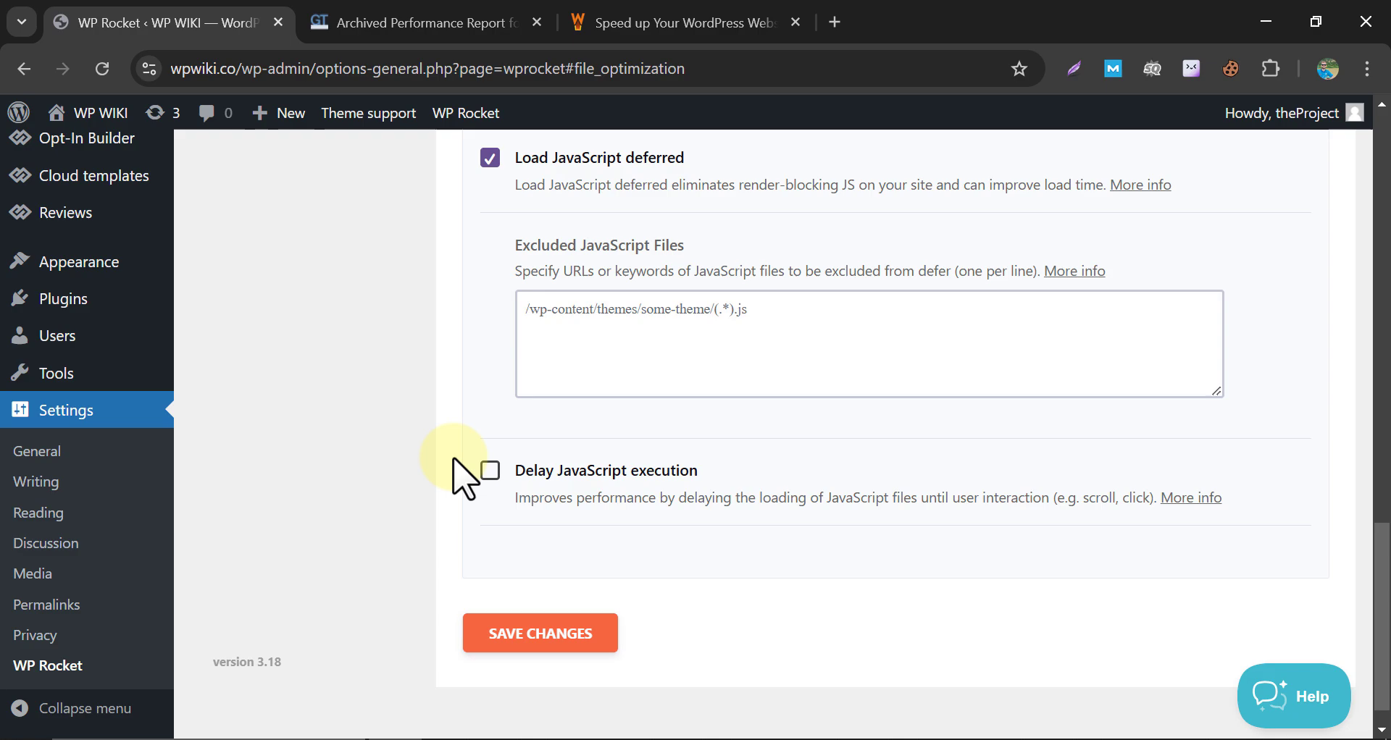
Step: Enable Delay JavaScript execution, check its exclusion options, and save the File Optimization changes
left_click(491, 469)
scroll(464, 478, "down", 5)
scroll(442, 471, "up", 9)
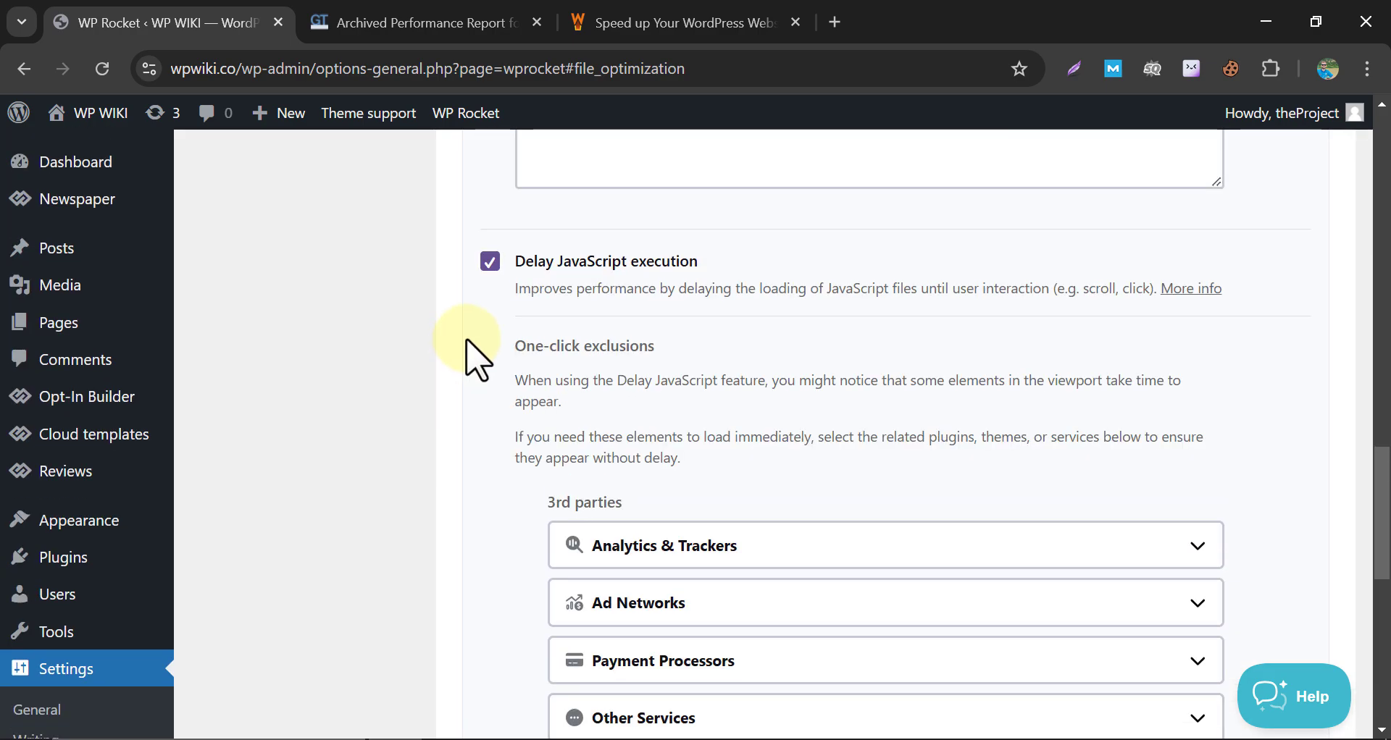
scroll(464, 343, "down", 3)
scroll(465, 343, "down", 6)
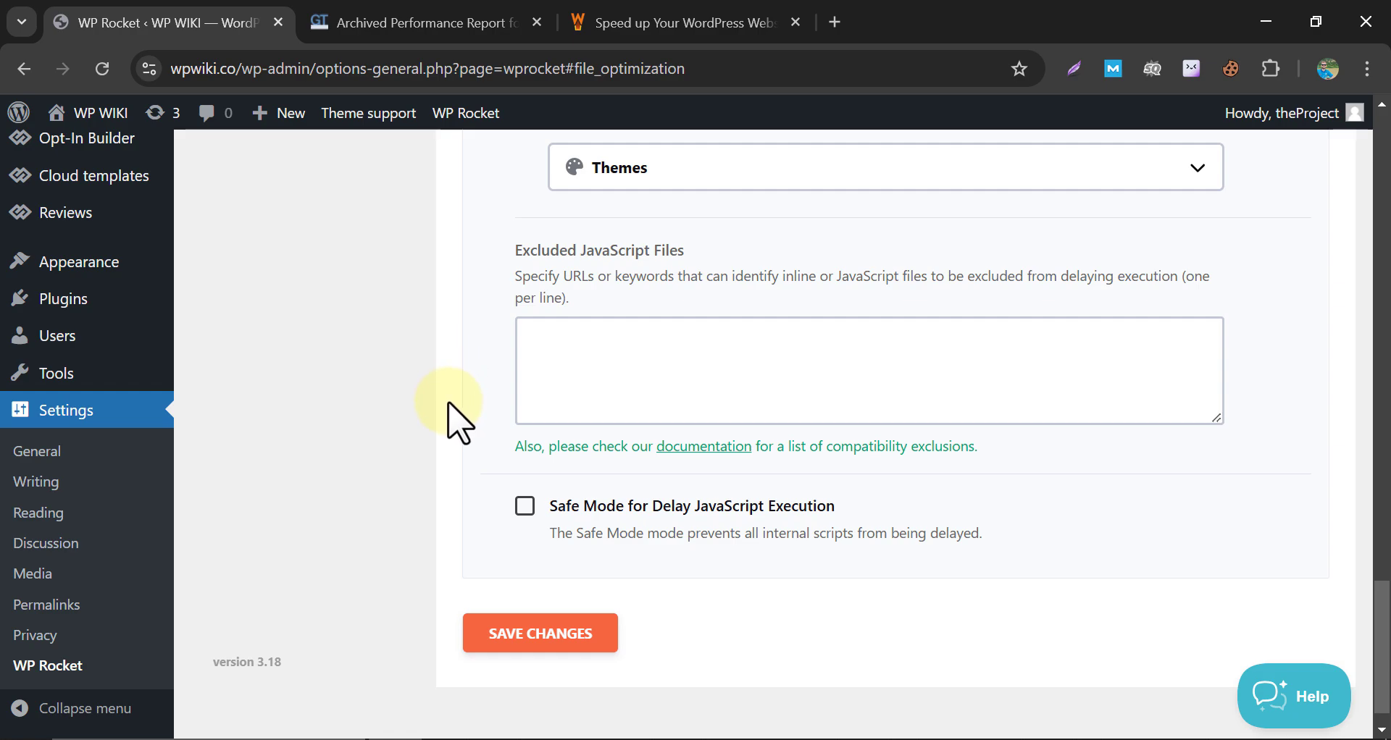
scroll(506, 534, "down", 2)
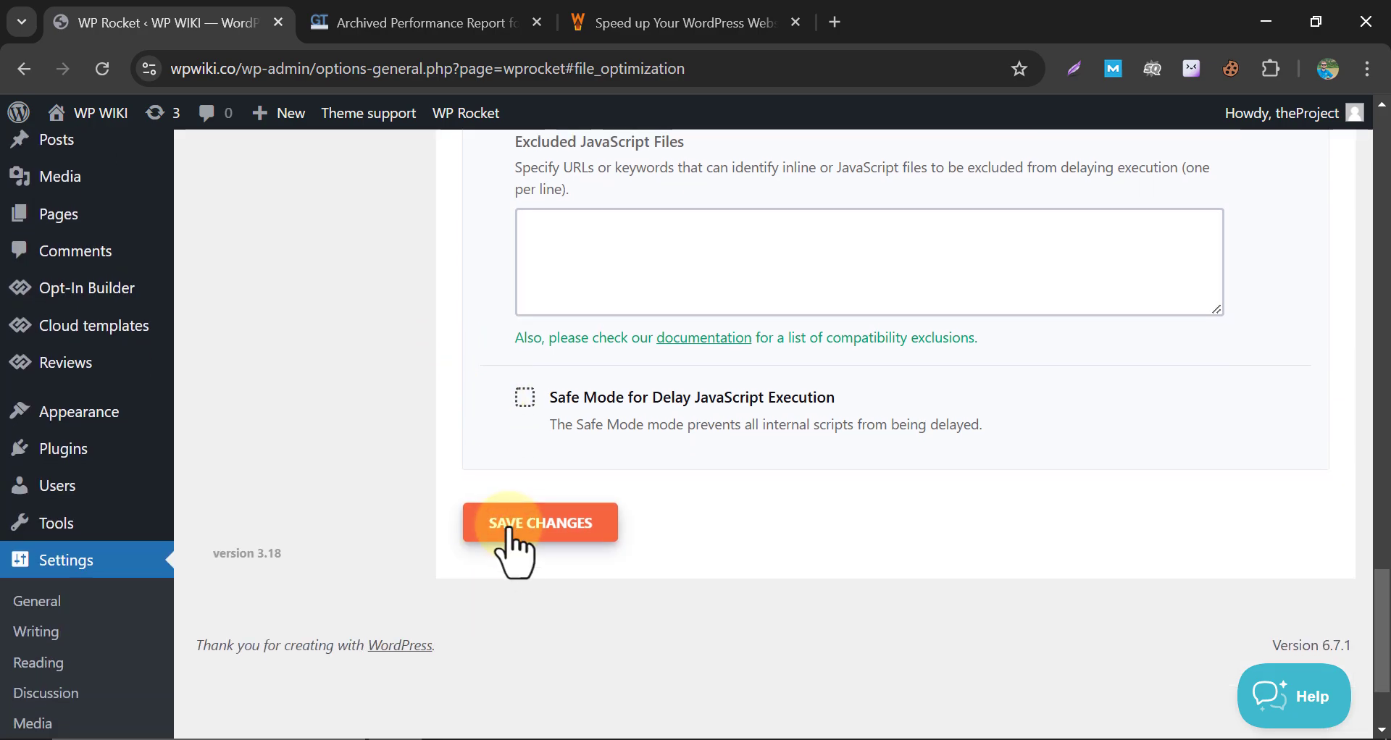
left_click(507, 523)
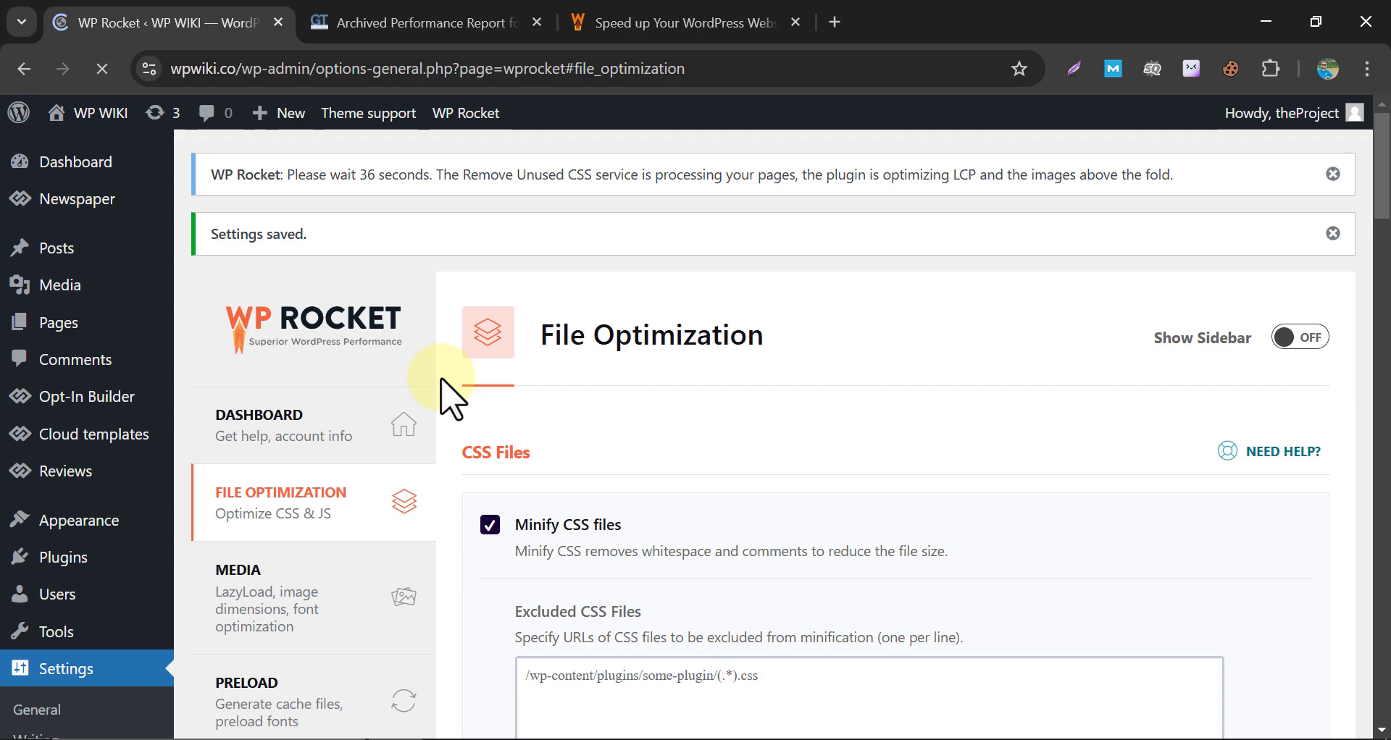
Step: Open the live WP WIKI site in a new browser tab and inspect the homepage layout and images
mouse_move(82, 124)
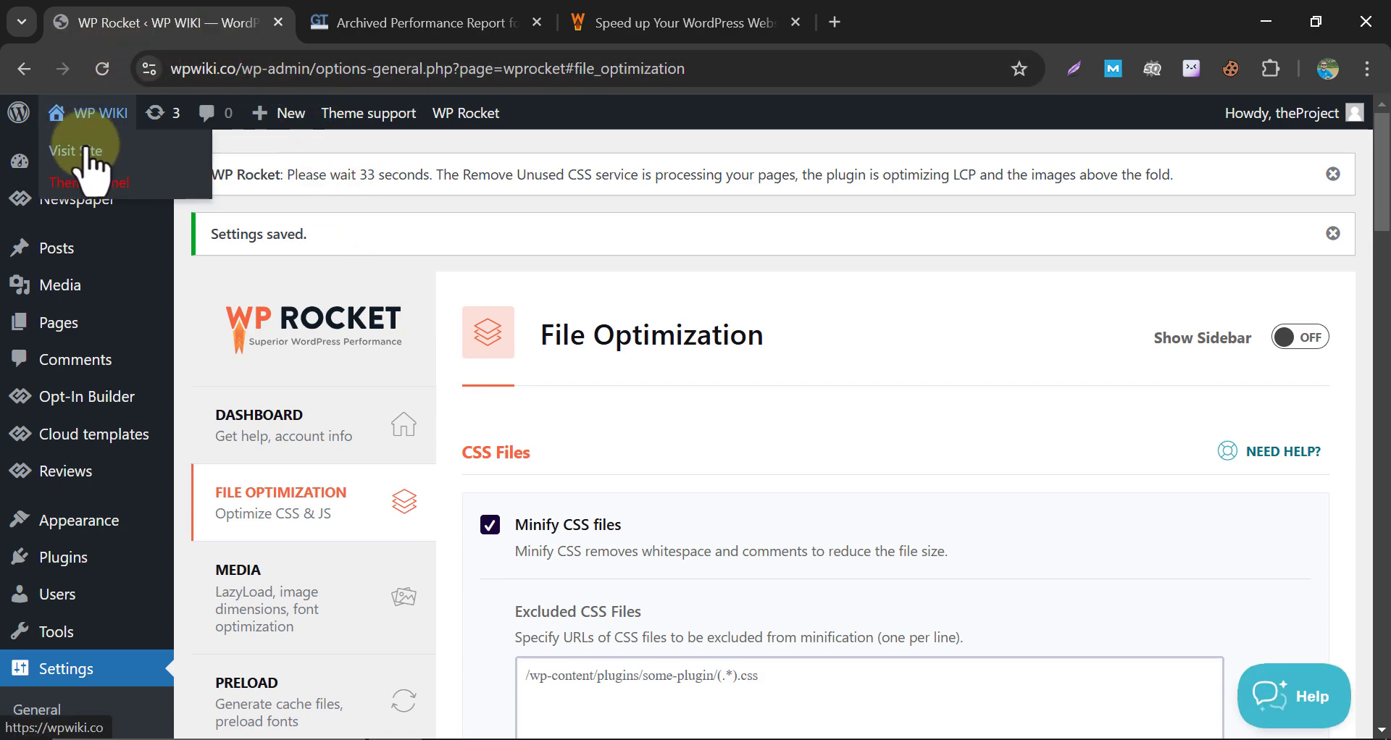
right_click(90, 154)
left_click(152, 175)
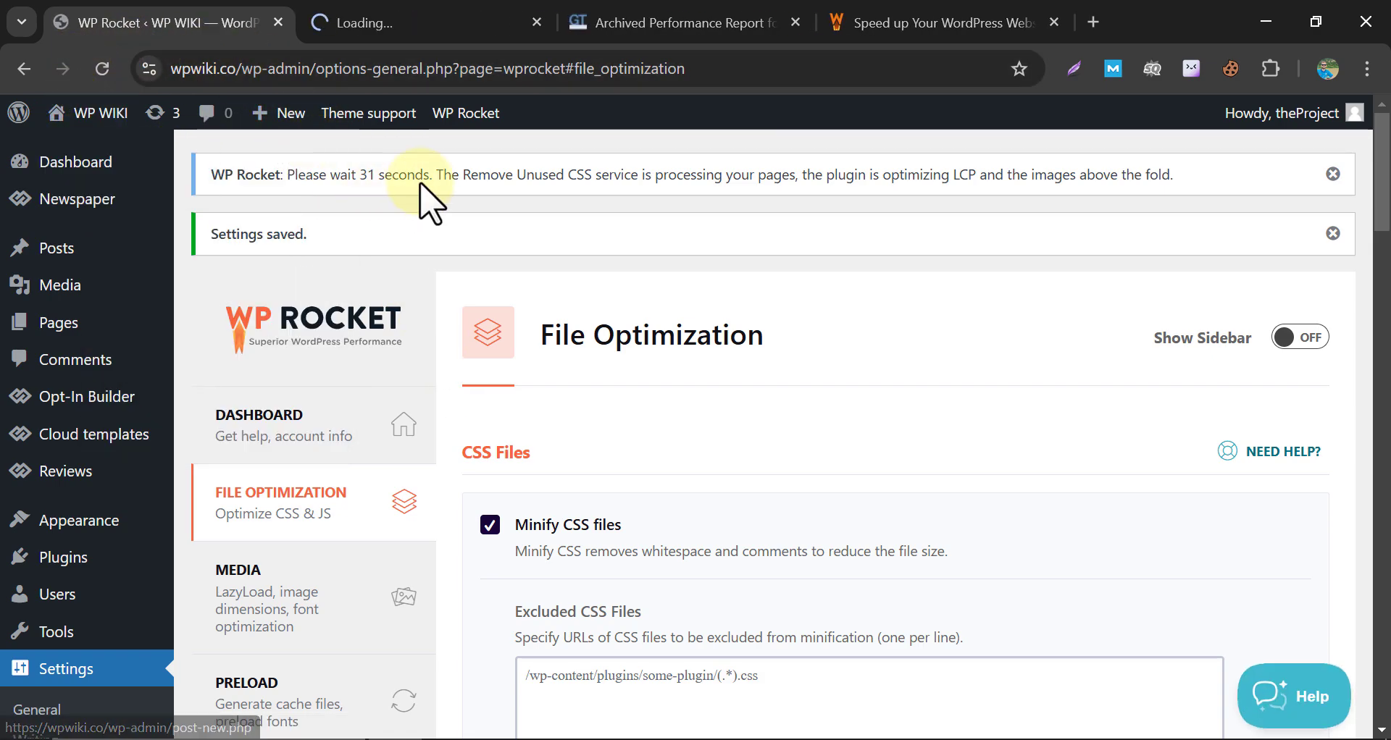
left_click(427, 25)
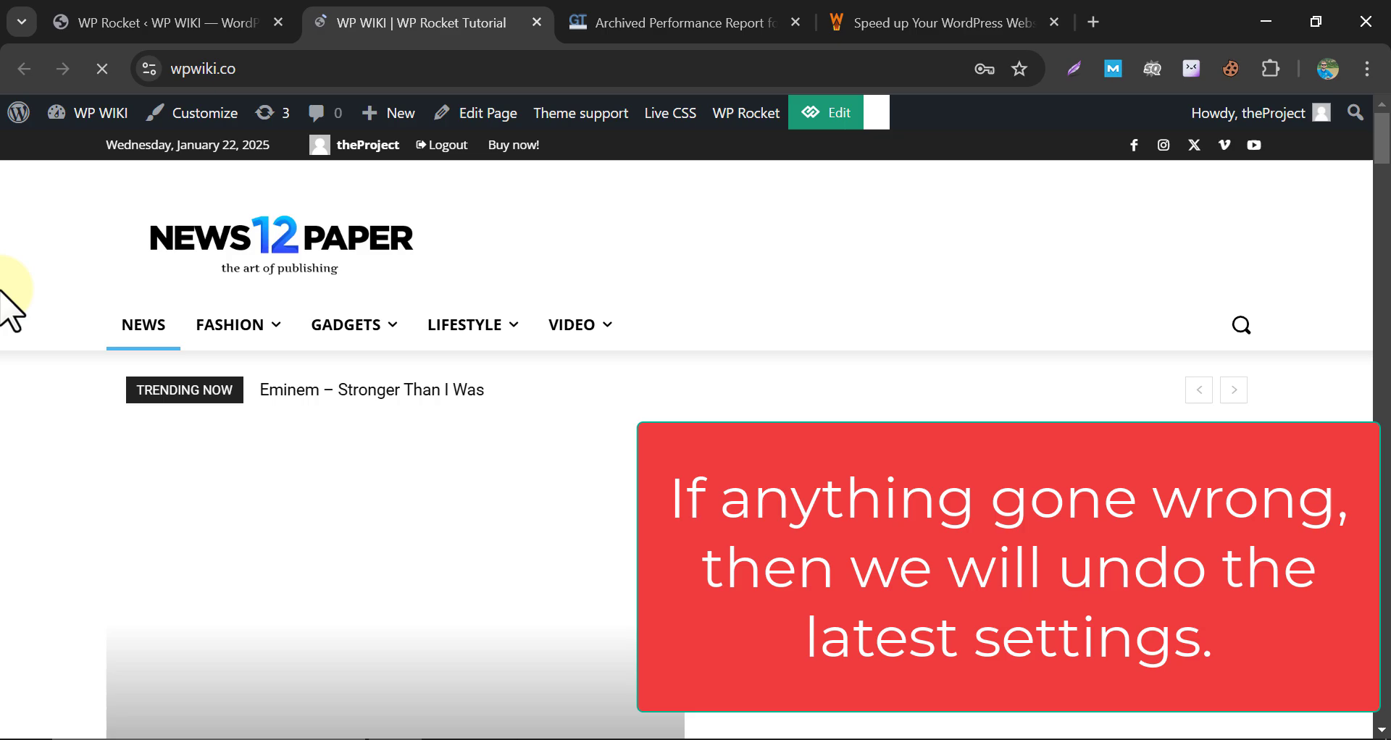
scroll(3, 301, "down", 5)
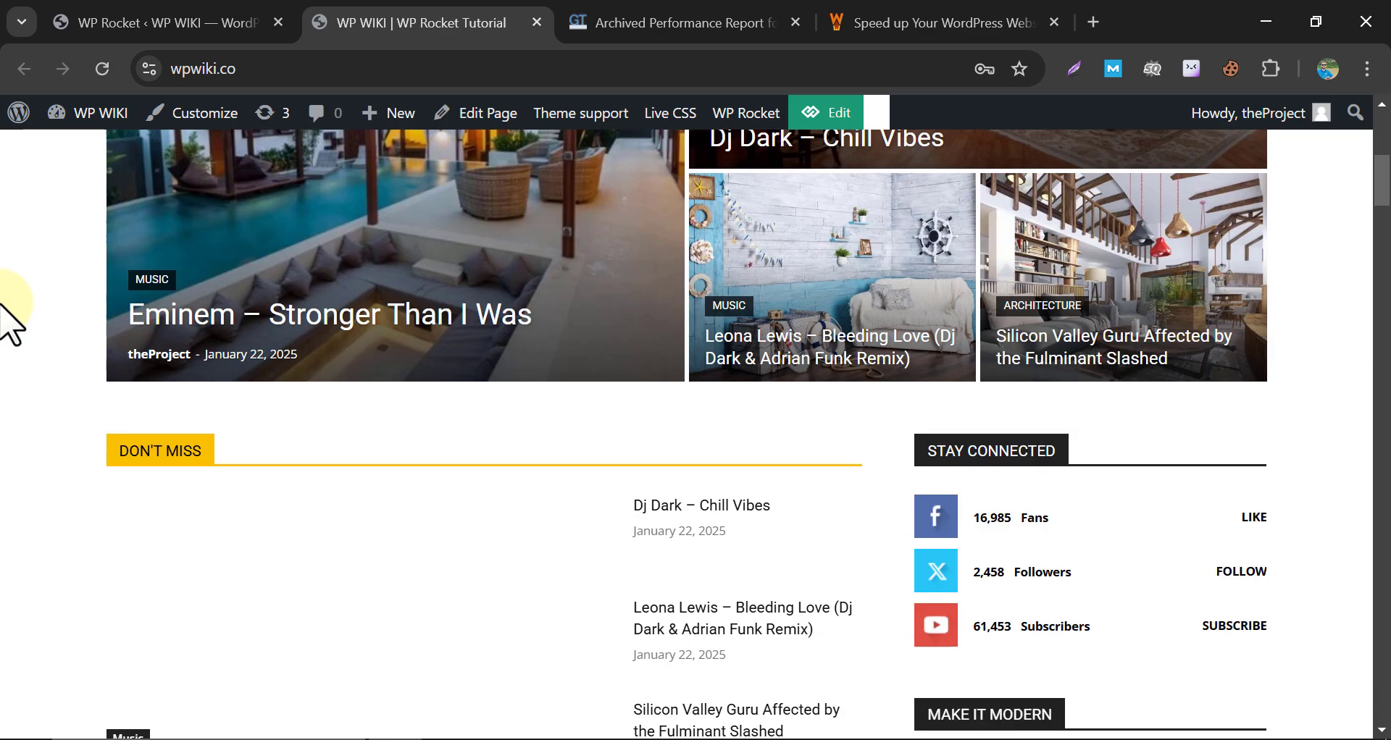
scroll(5, 318, "down", 15)
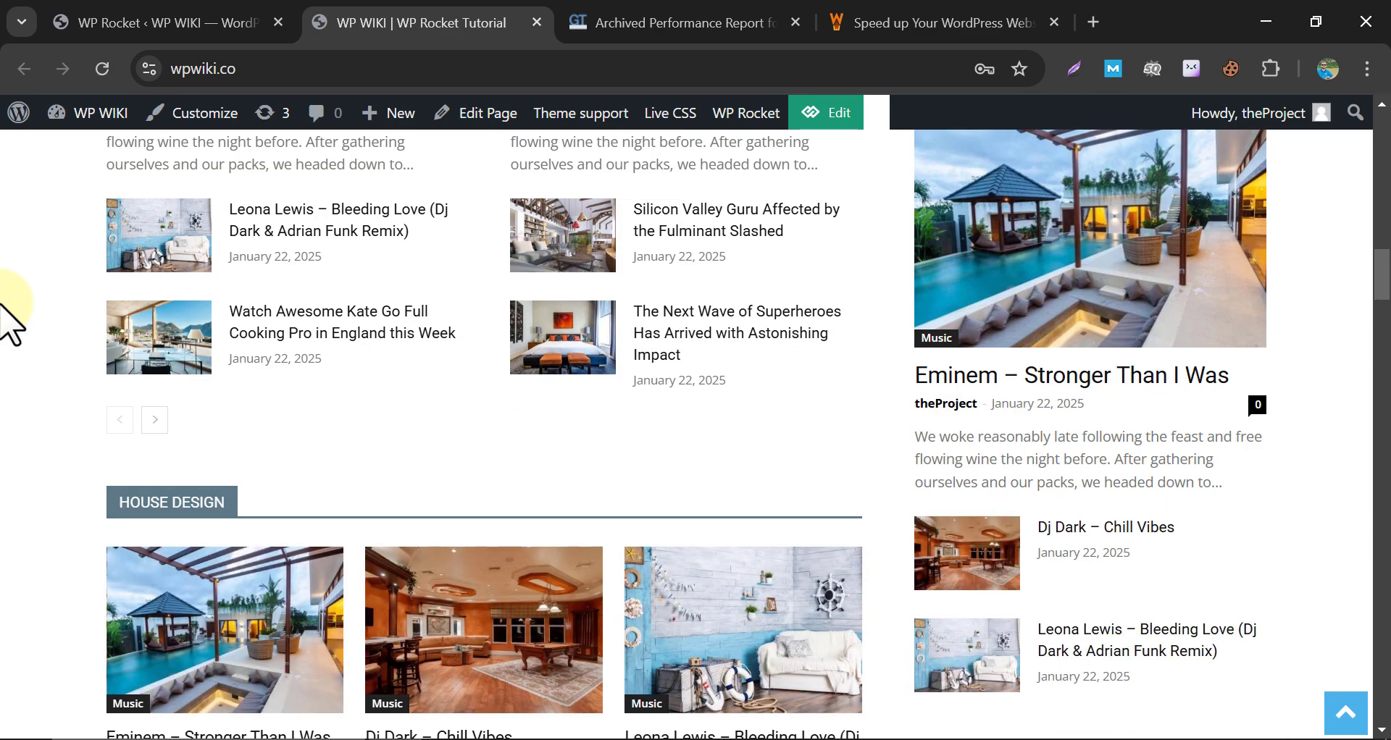
scroll(7, 318, "down", 10)
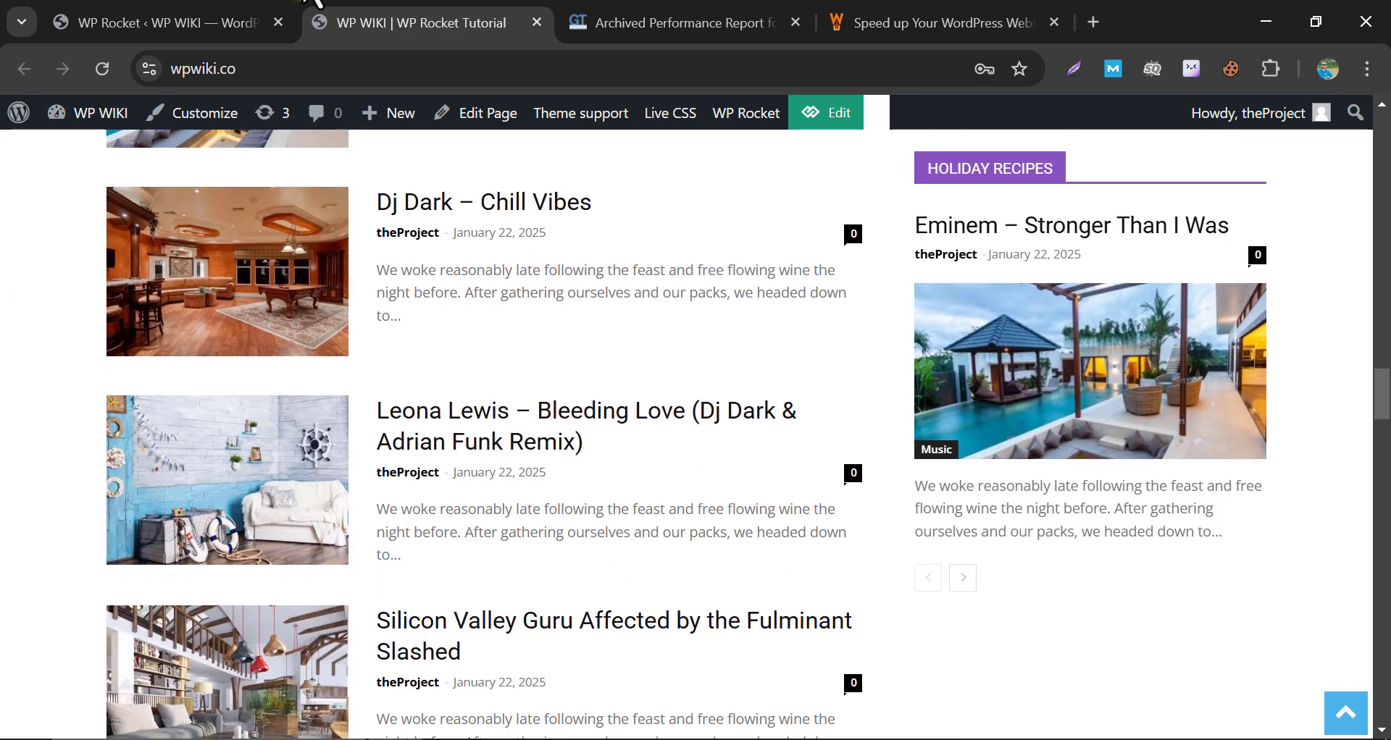
Step: Return to the WP Rocket settings, open the Media section and review its LazyLoad options
left_click(217, 22)
scroll(406, 394, "down", 5)
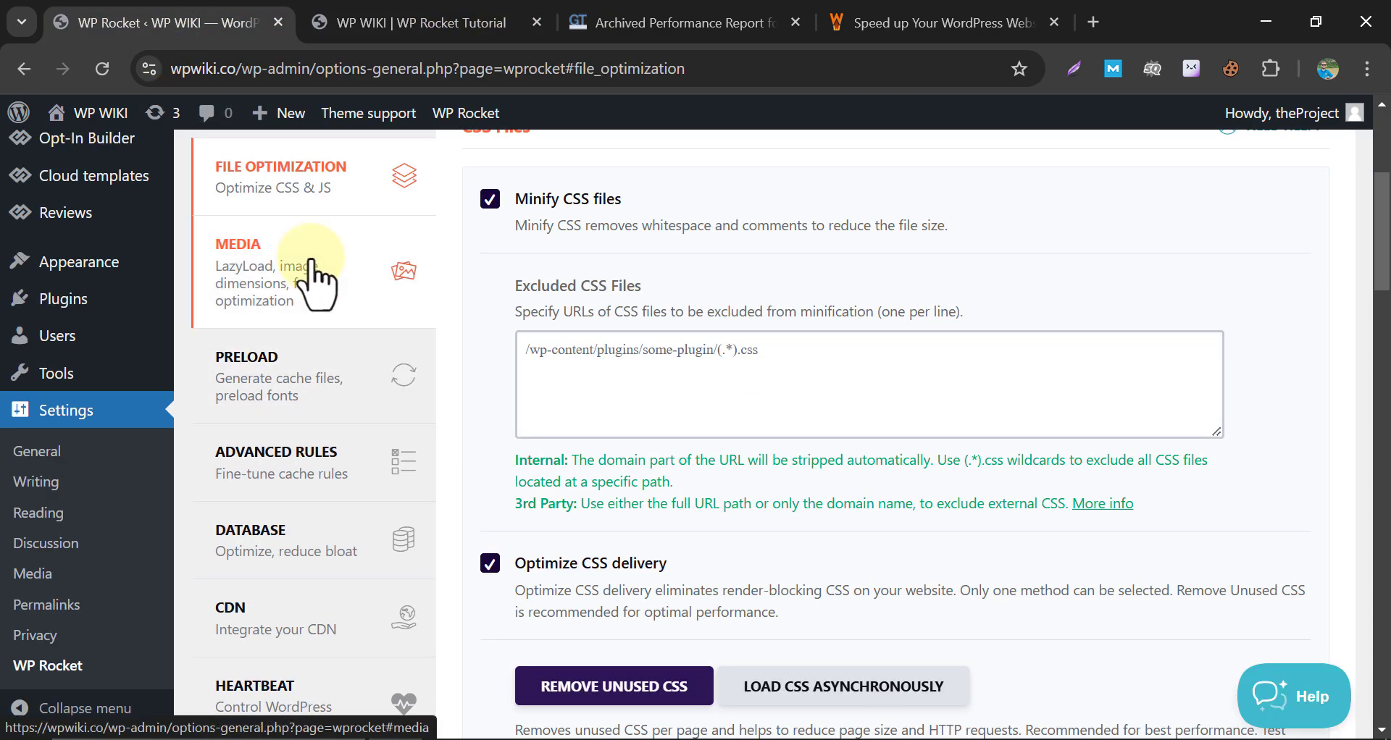
left_click(311, 273)
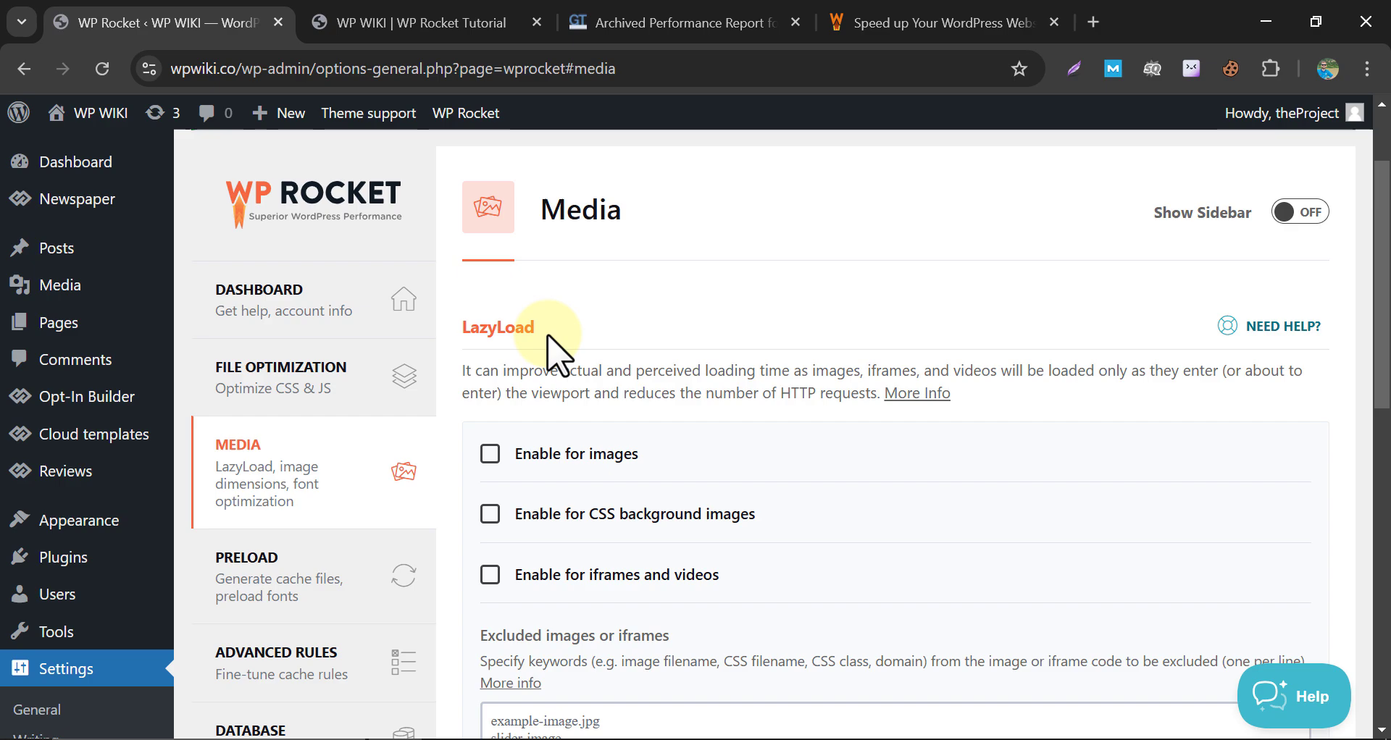
scroll(478, 308, "down", 1)
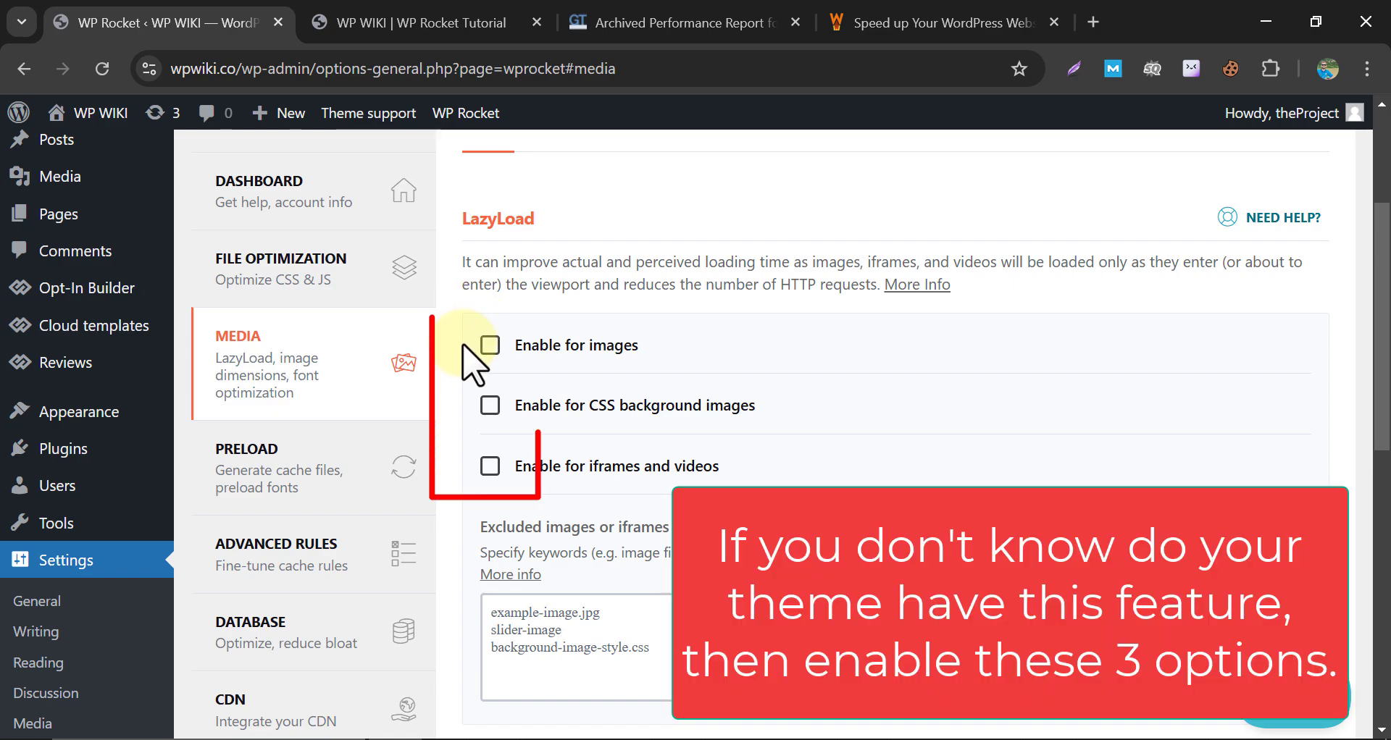
scroll(465, 355, "down", 2)
scroll(474, 382, "down", 1)
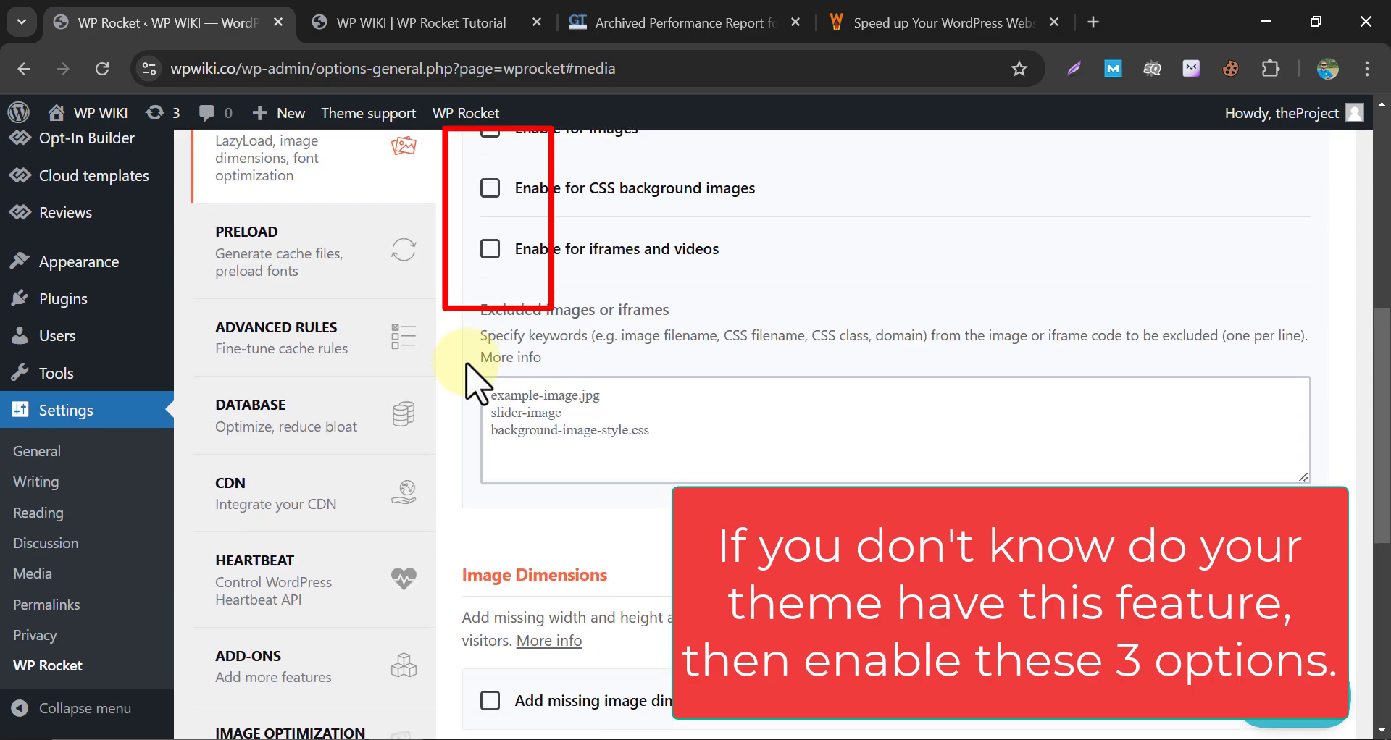
scroll(474, 382, "up", 2)
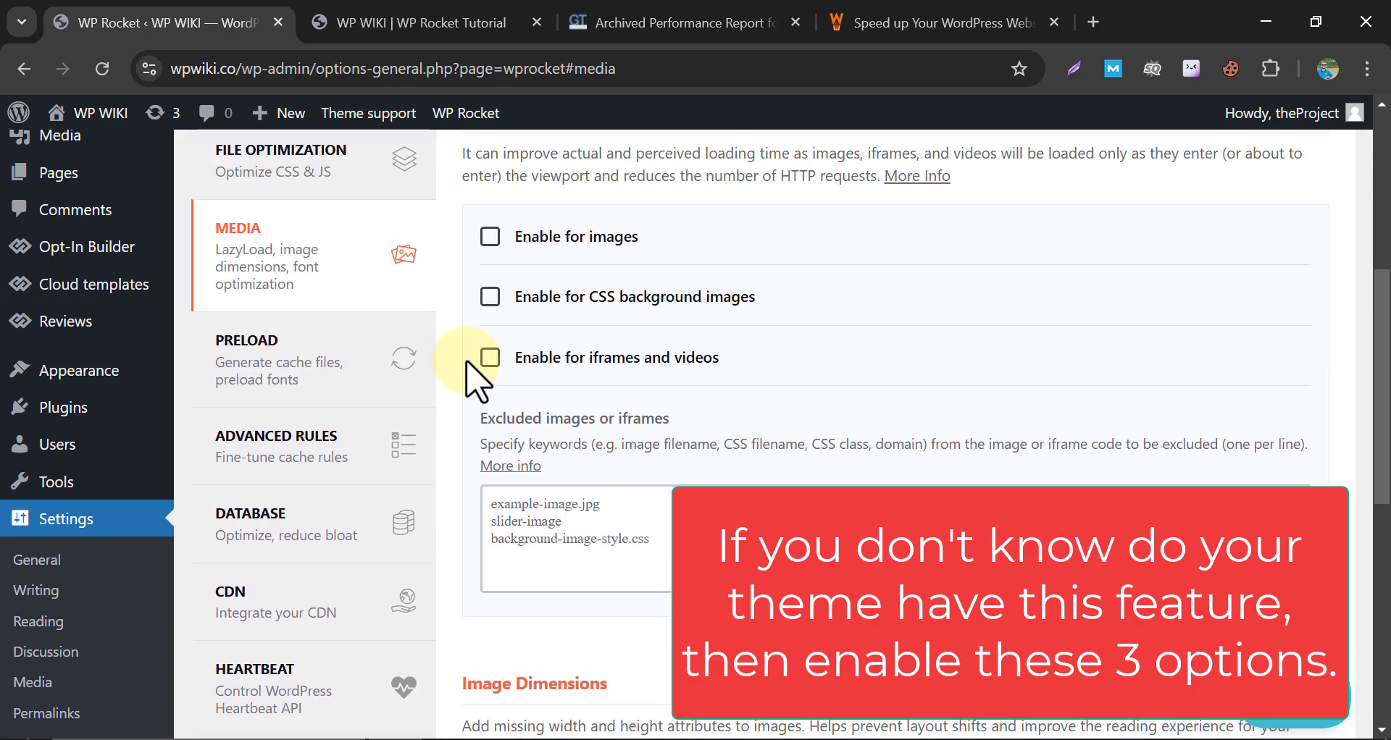
Step: Enable Add missing image dimensions and Self-host Google Fonts, and save the Media changes
scroll(474, 376, "down", 6)
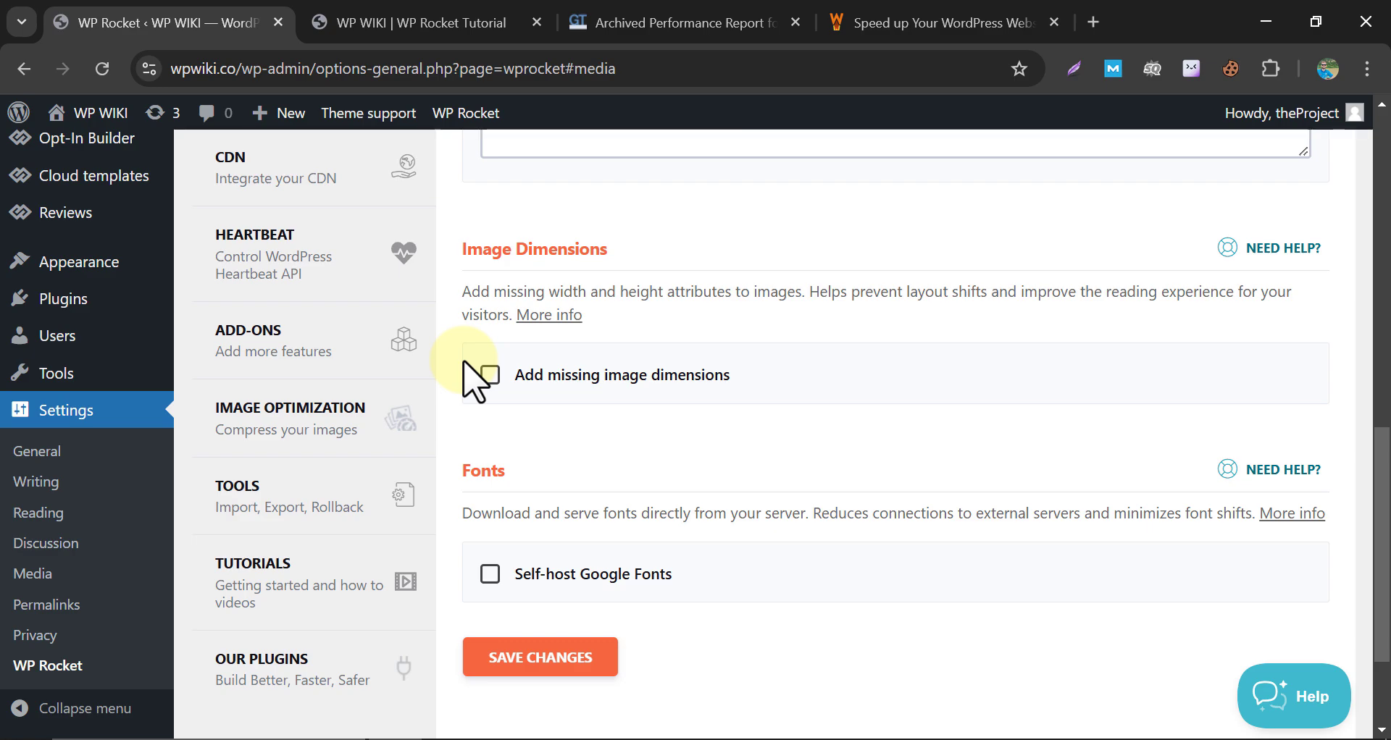
left_click(491, 376)
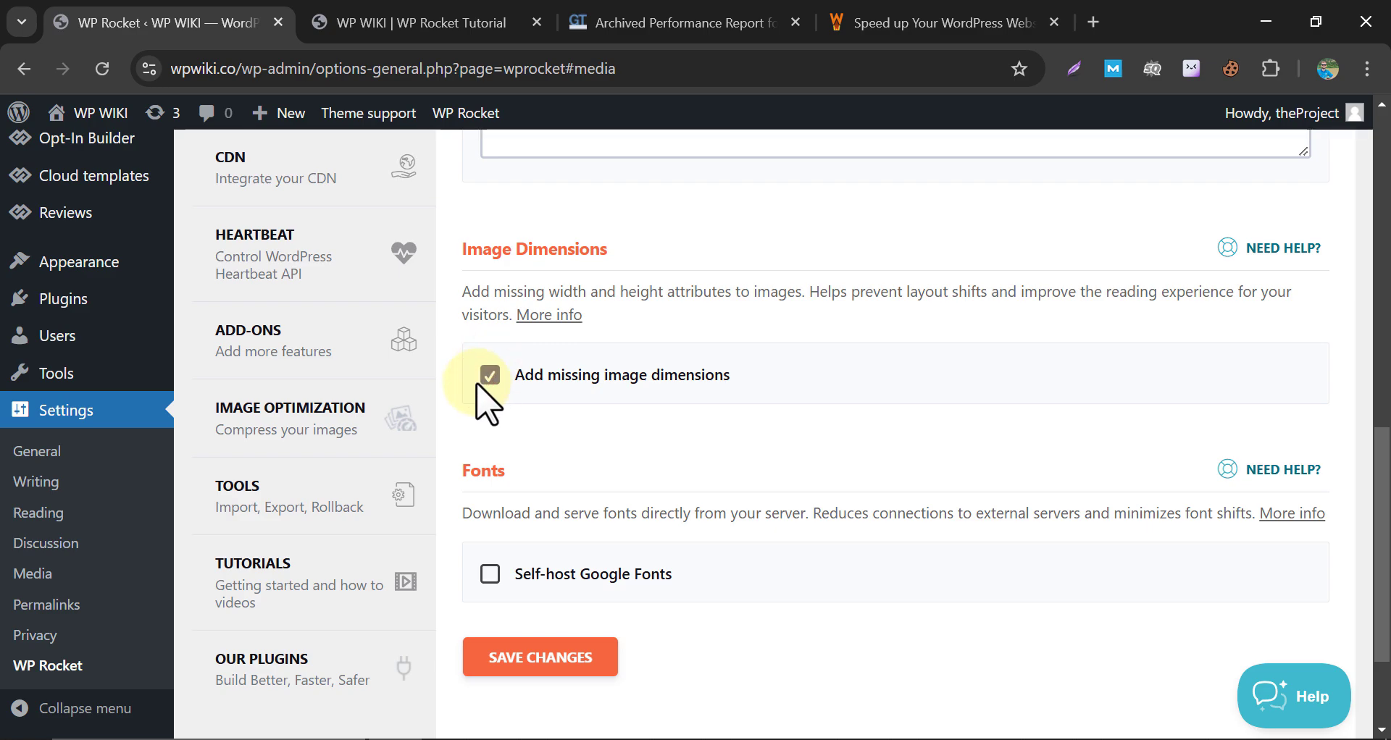
scroll(484, 417, "down", 2)
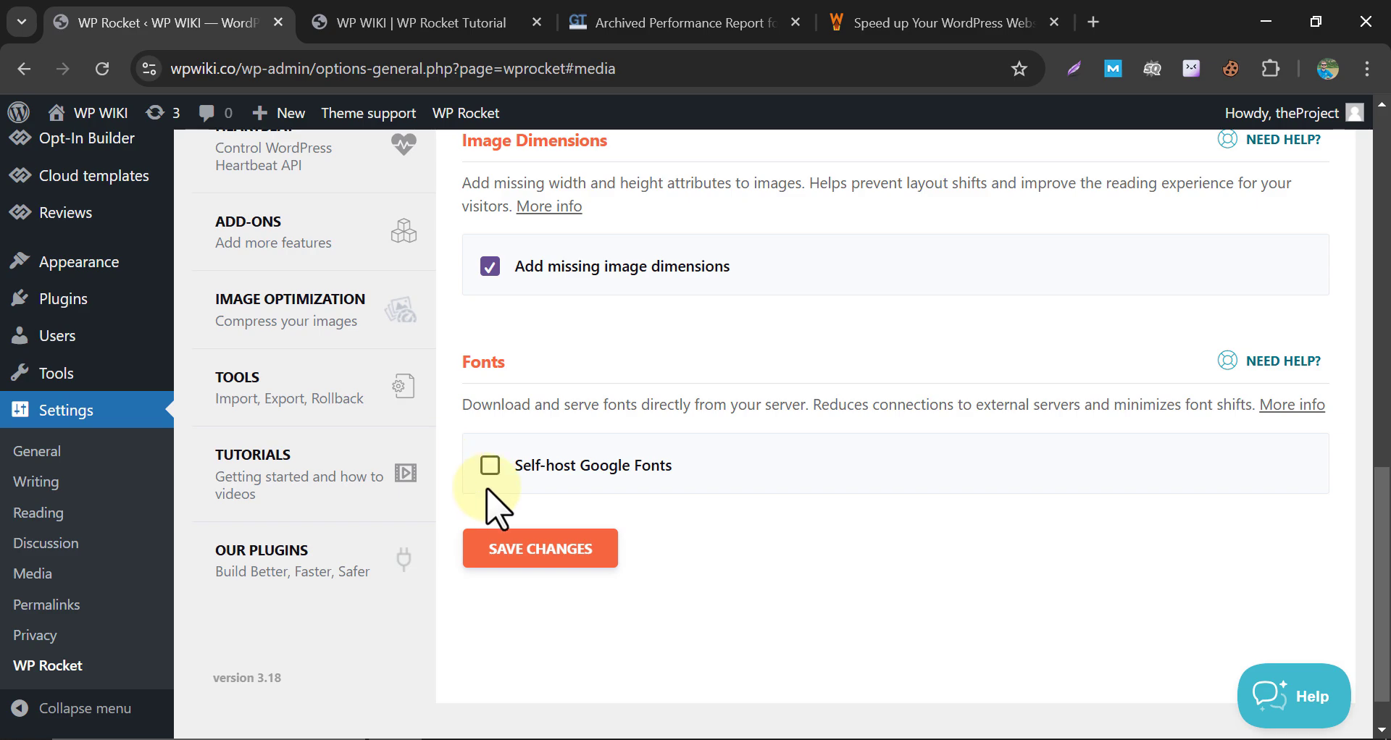
left_click(490, 466)
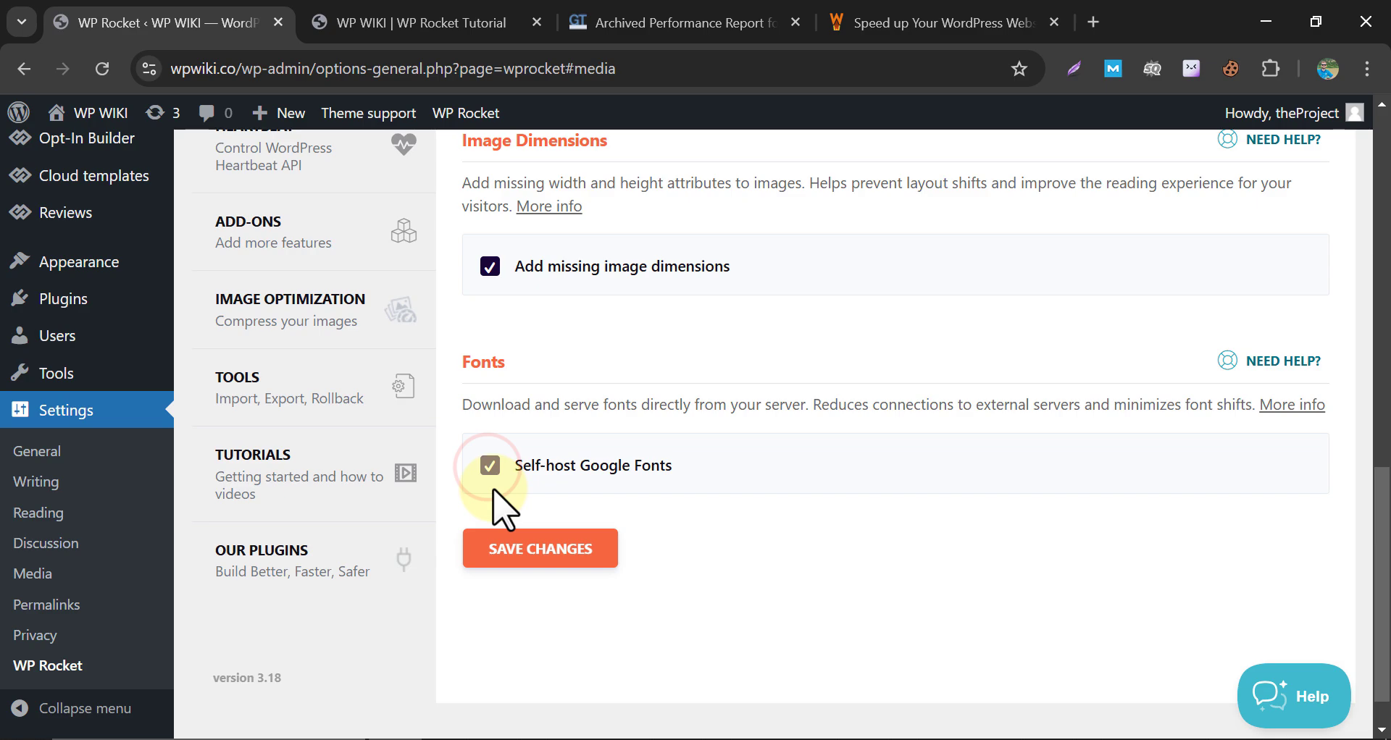
left_click(519, 554)
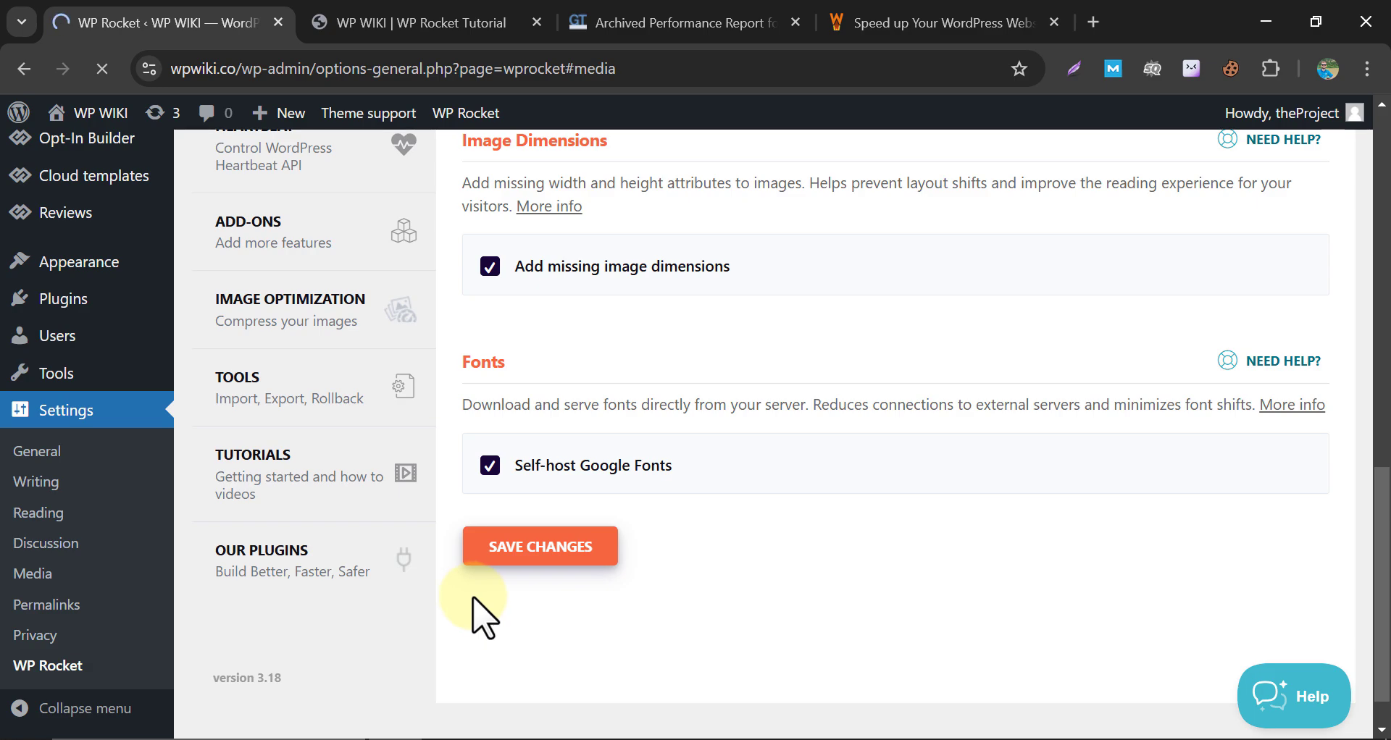
Step: Open the Preload settings and enable link preloading
scroll(482, 295, "down", 3)
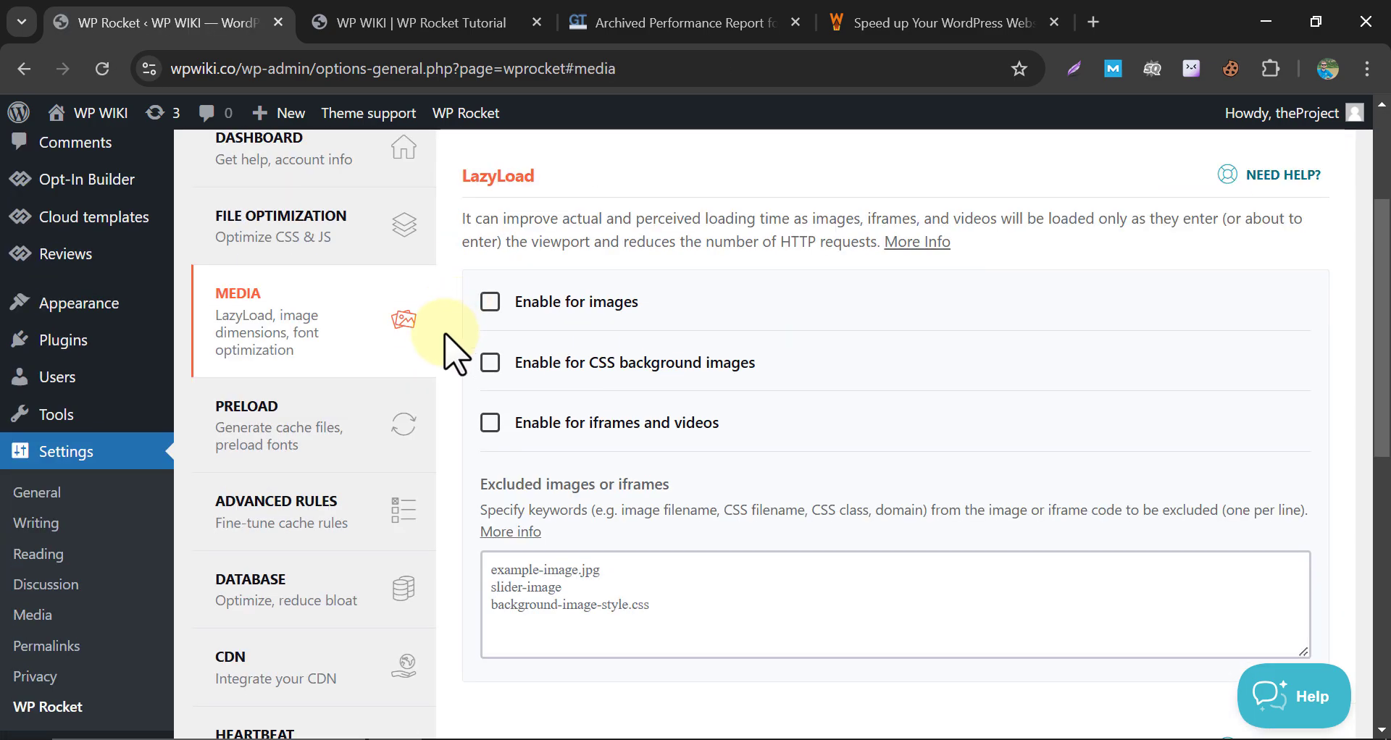
left_click(342, 414)
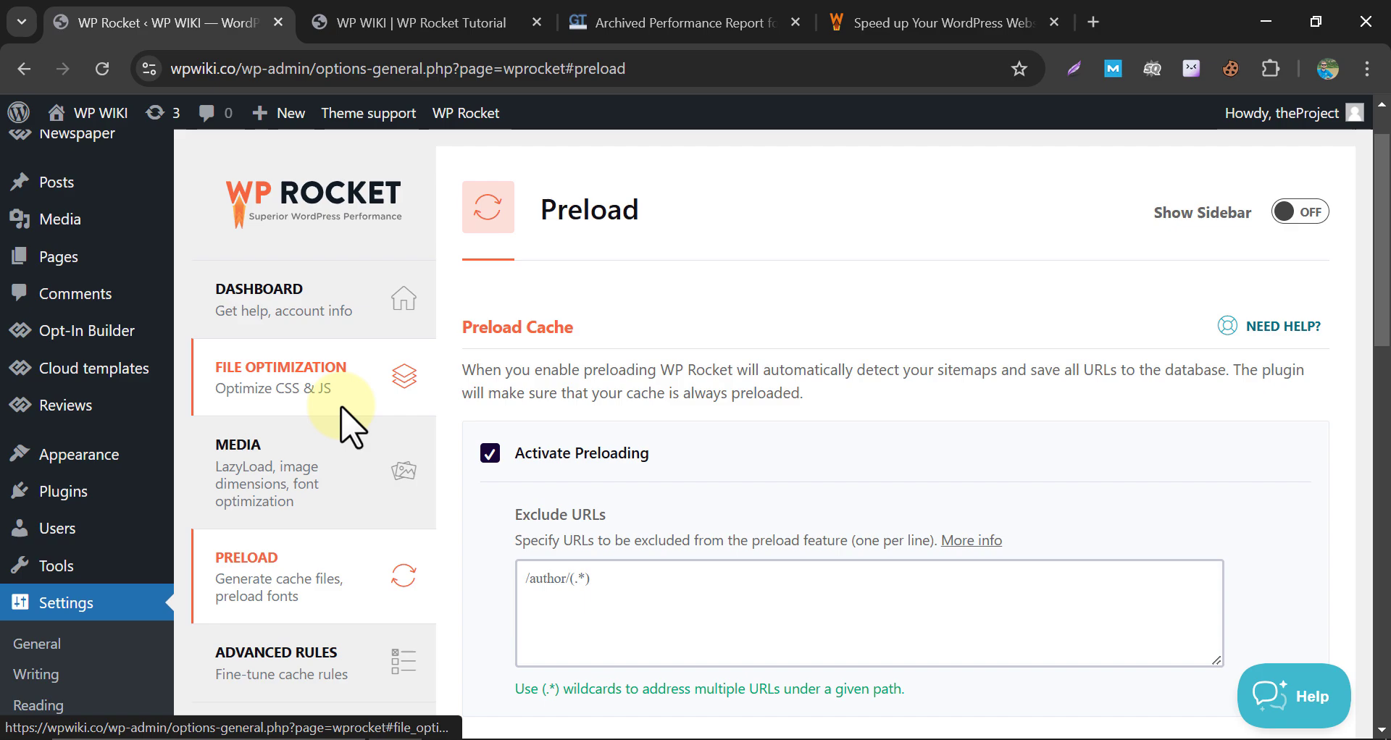
scroll(351, 427, "down", 7)
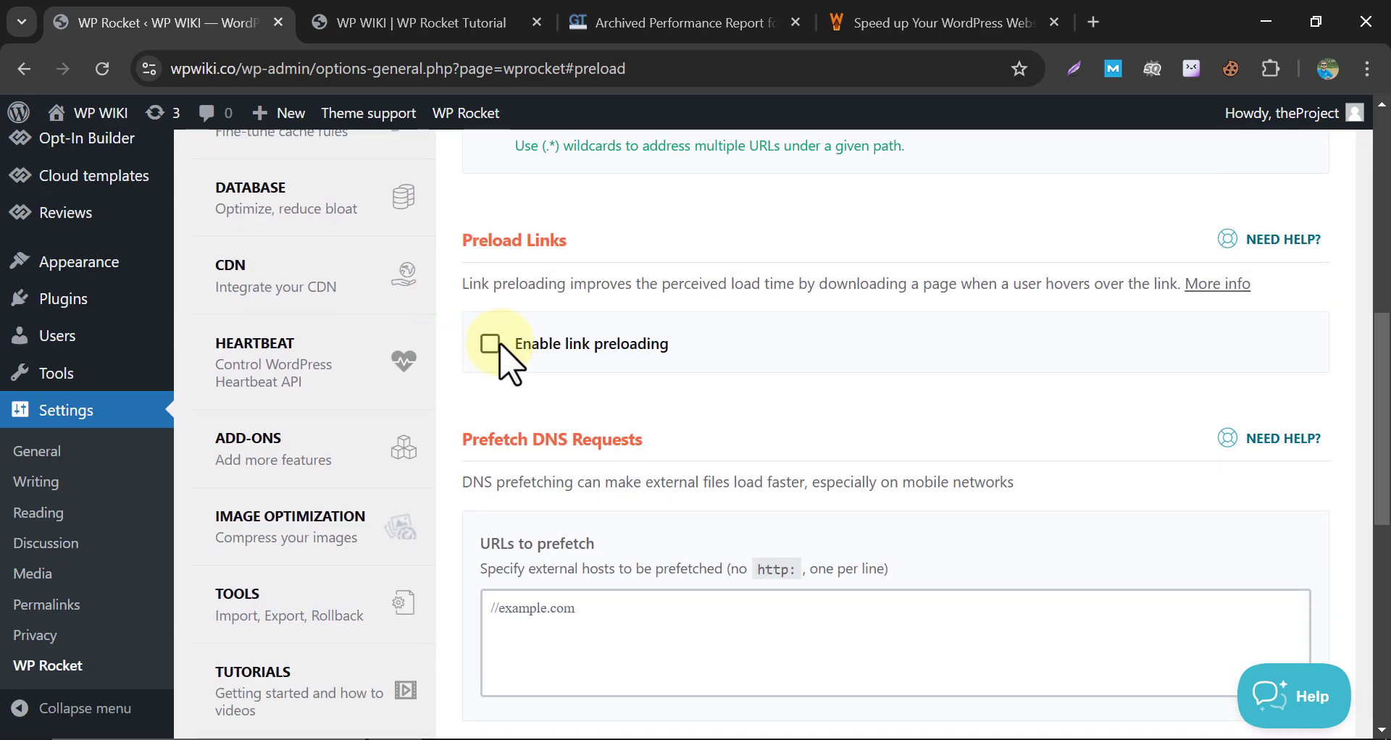
left_click(491, 344)
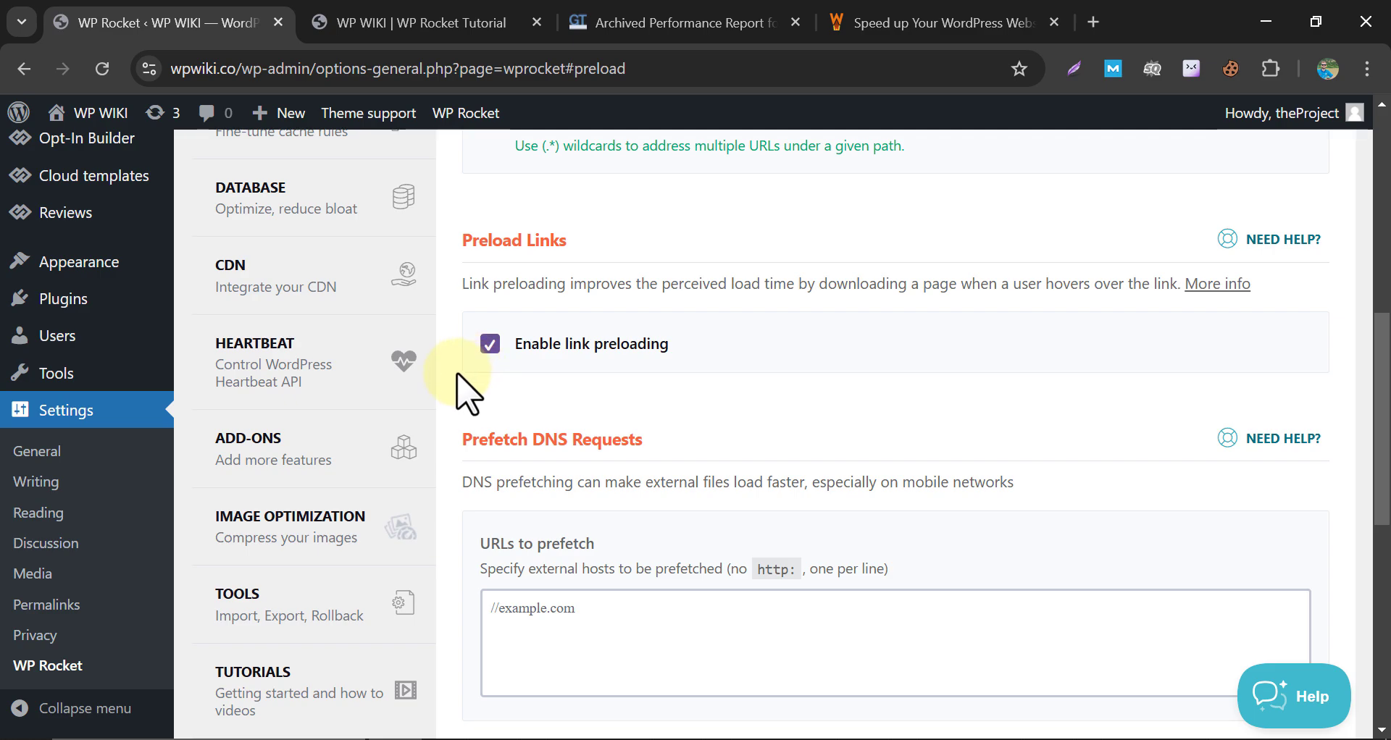
scroll(468, 393, "down", 5)
scroll(467, 393, "down", 2)
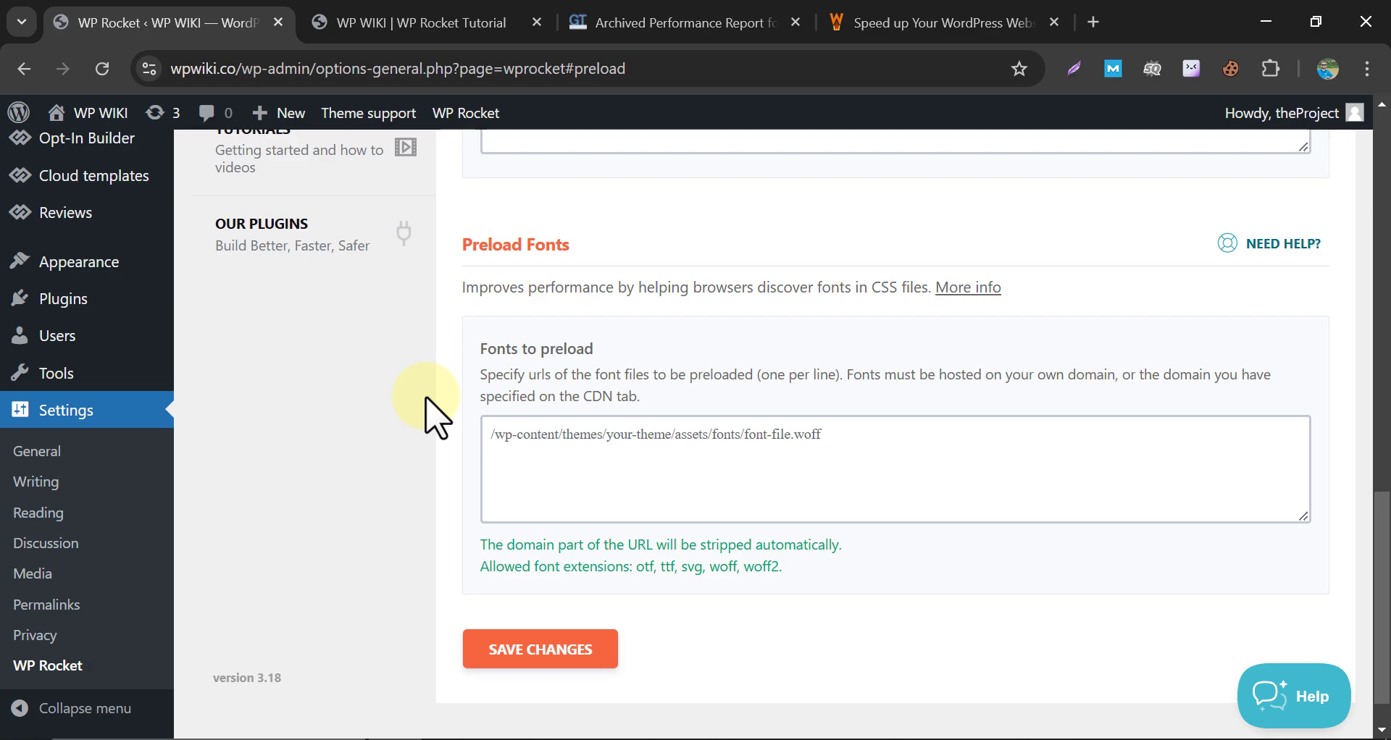
Step: Filter the waterfall chart in the GTmetrix report to Fonts and copy the link address of newspaper.woff?23
left_click(757, 20)
scroll(732, 273, "down", 7)
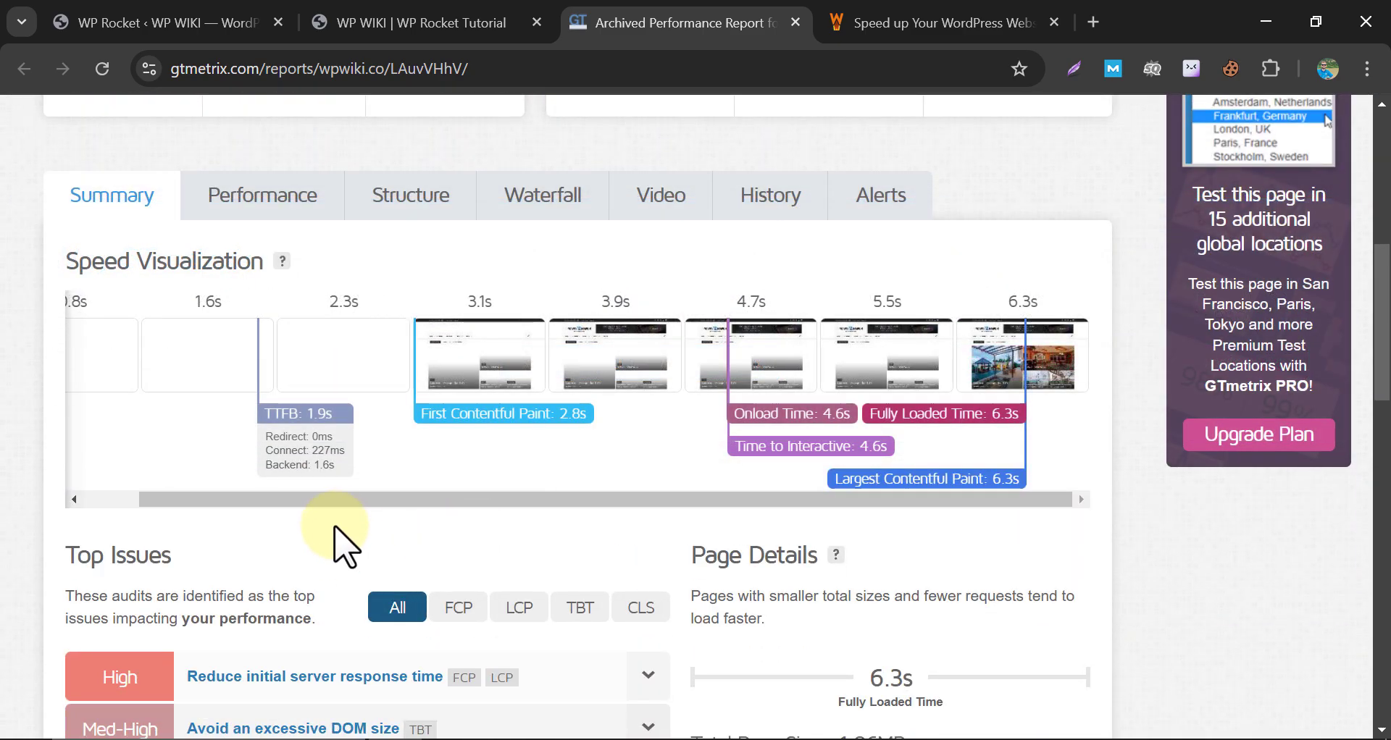
left_click(535, 204)
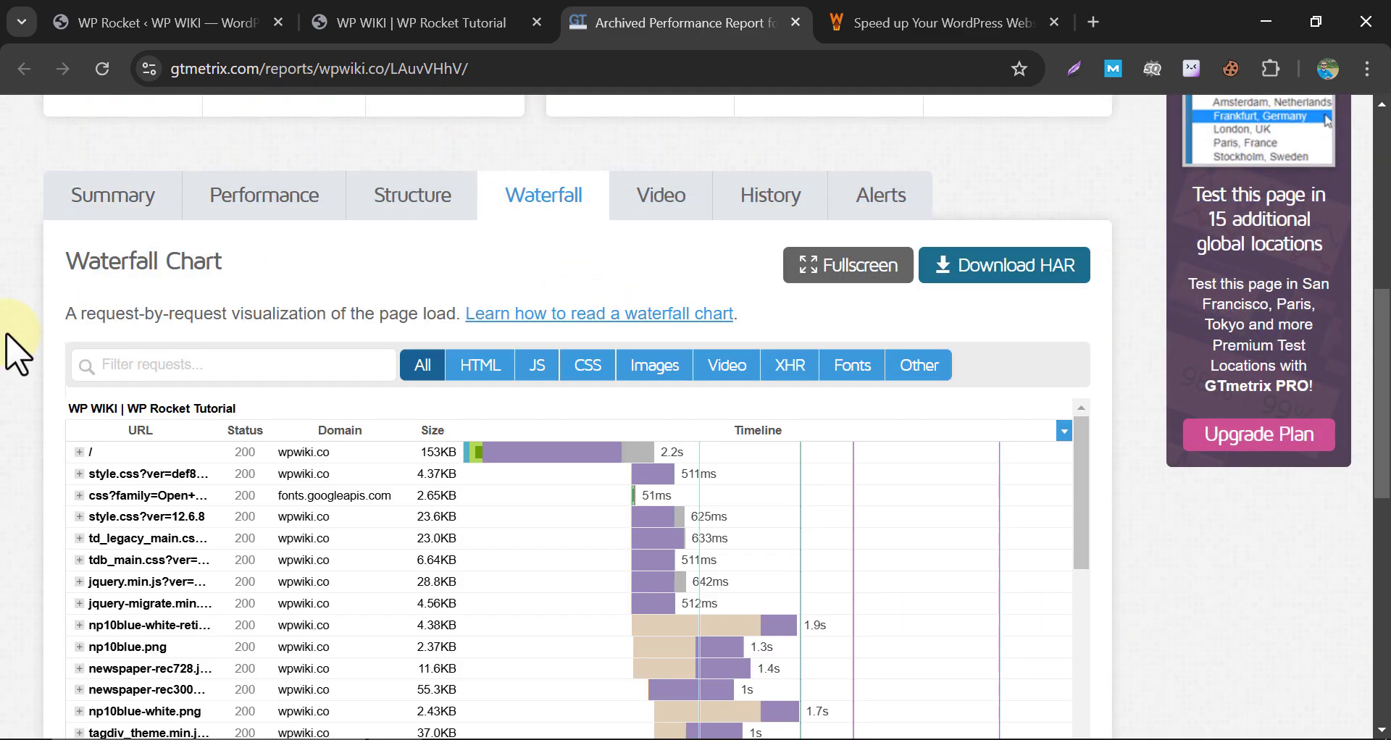
scroll(19, 355, "down", 2)
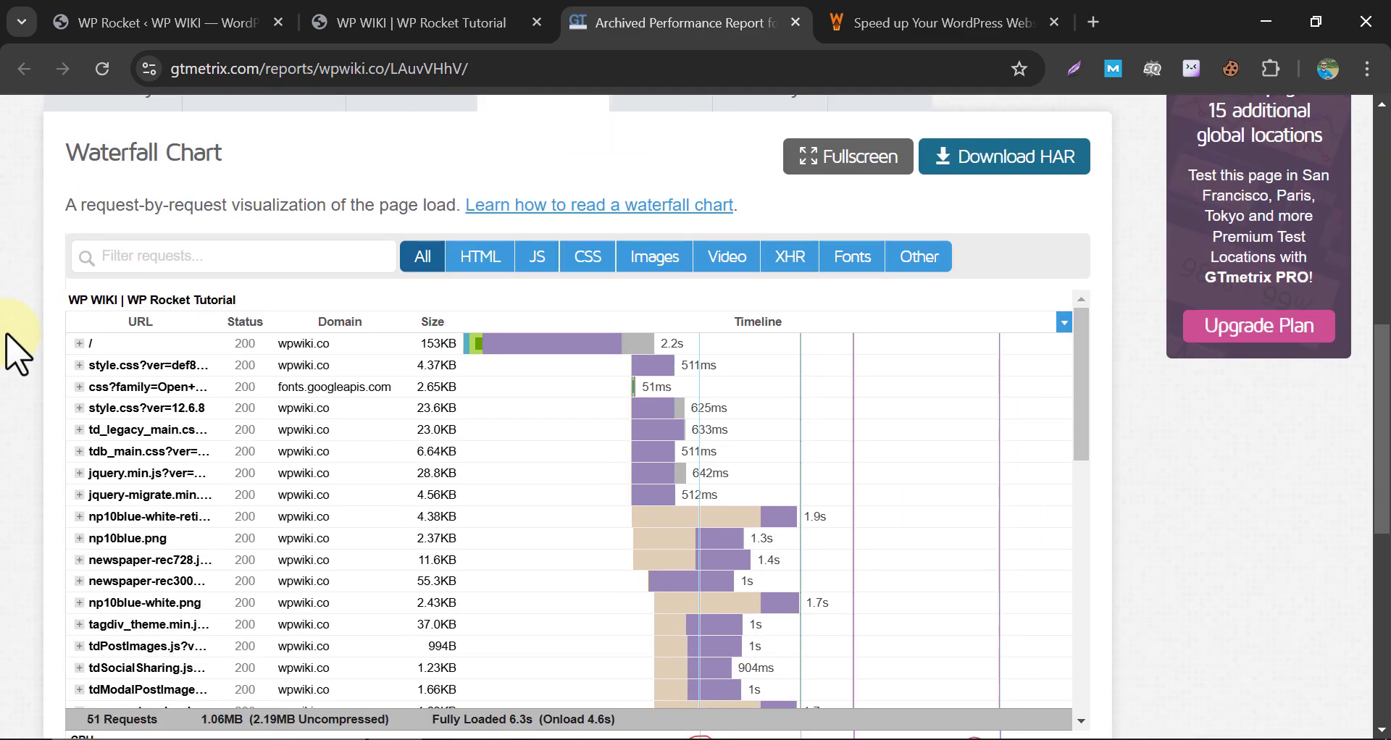
left_click(849, 254)
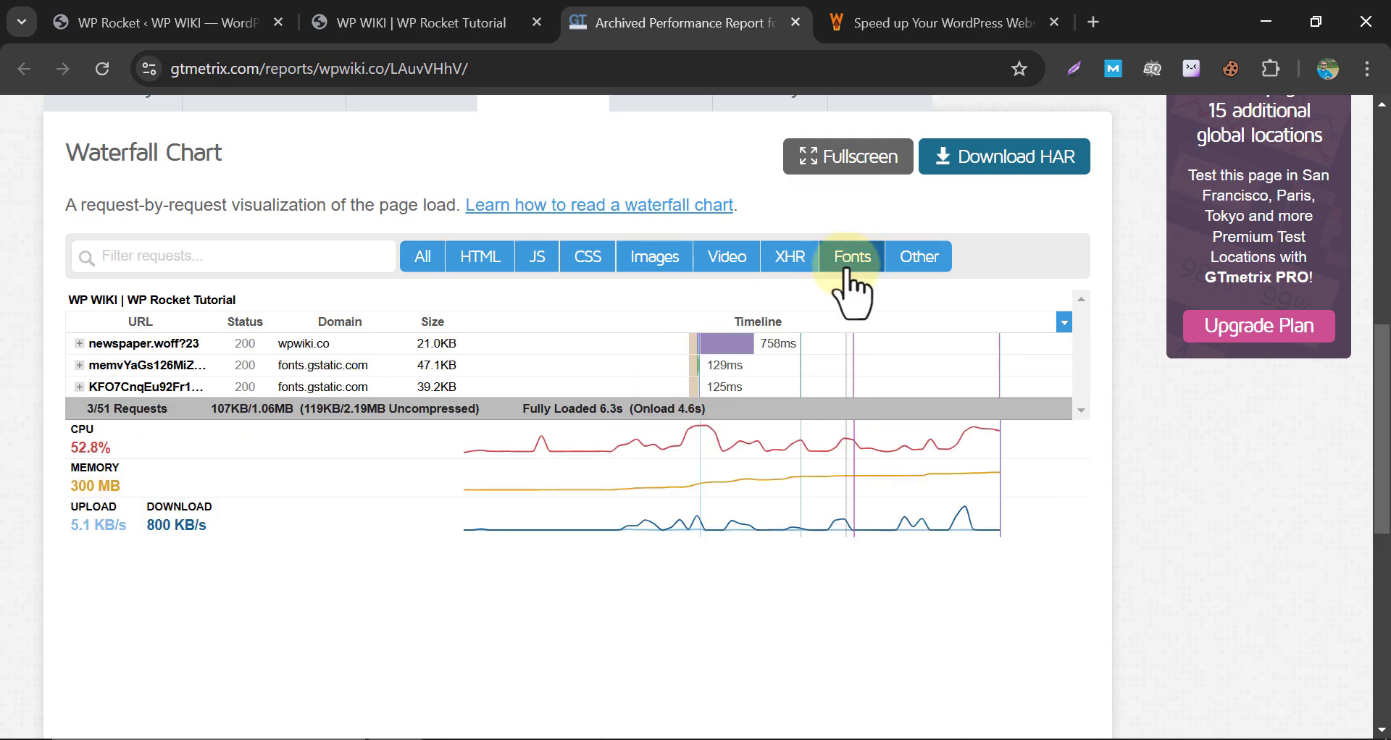
left_click(233, 343)
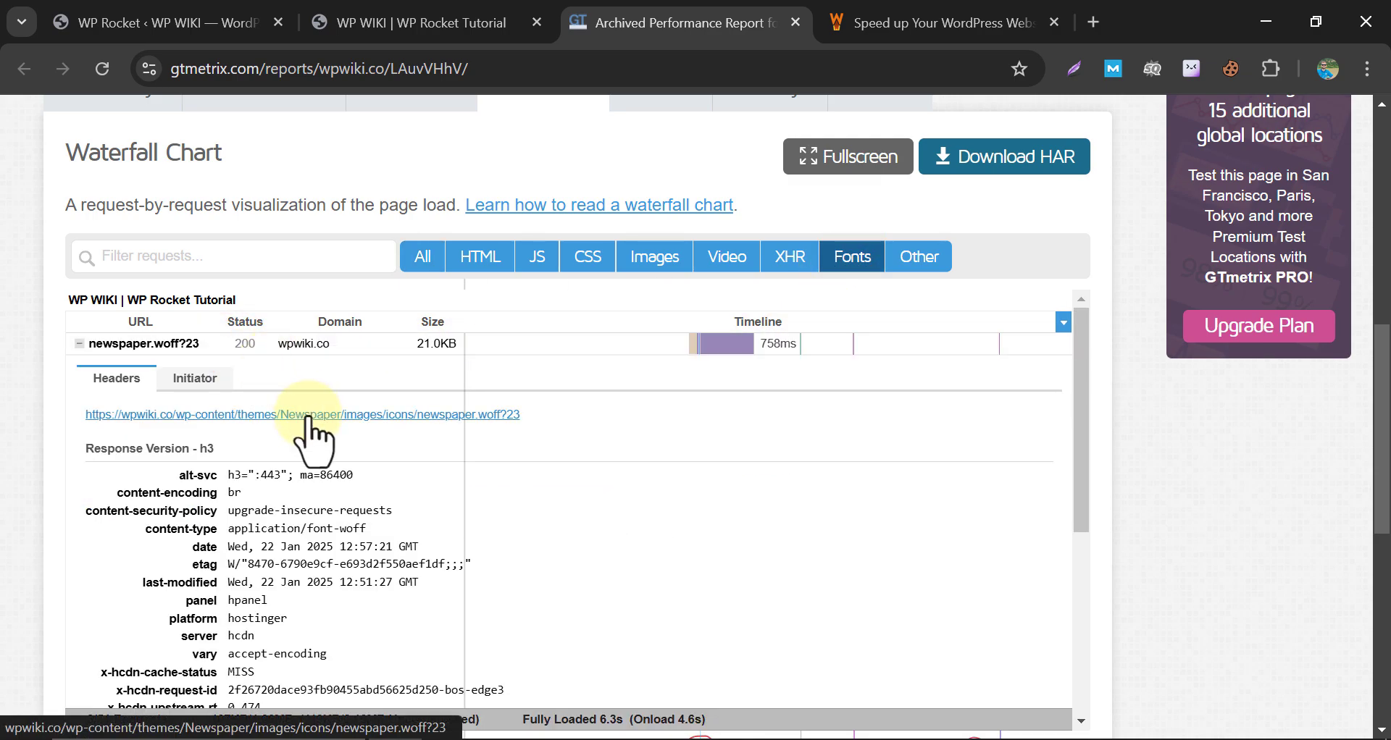
right_click(308, 418)
left_click(400, 585)
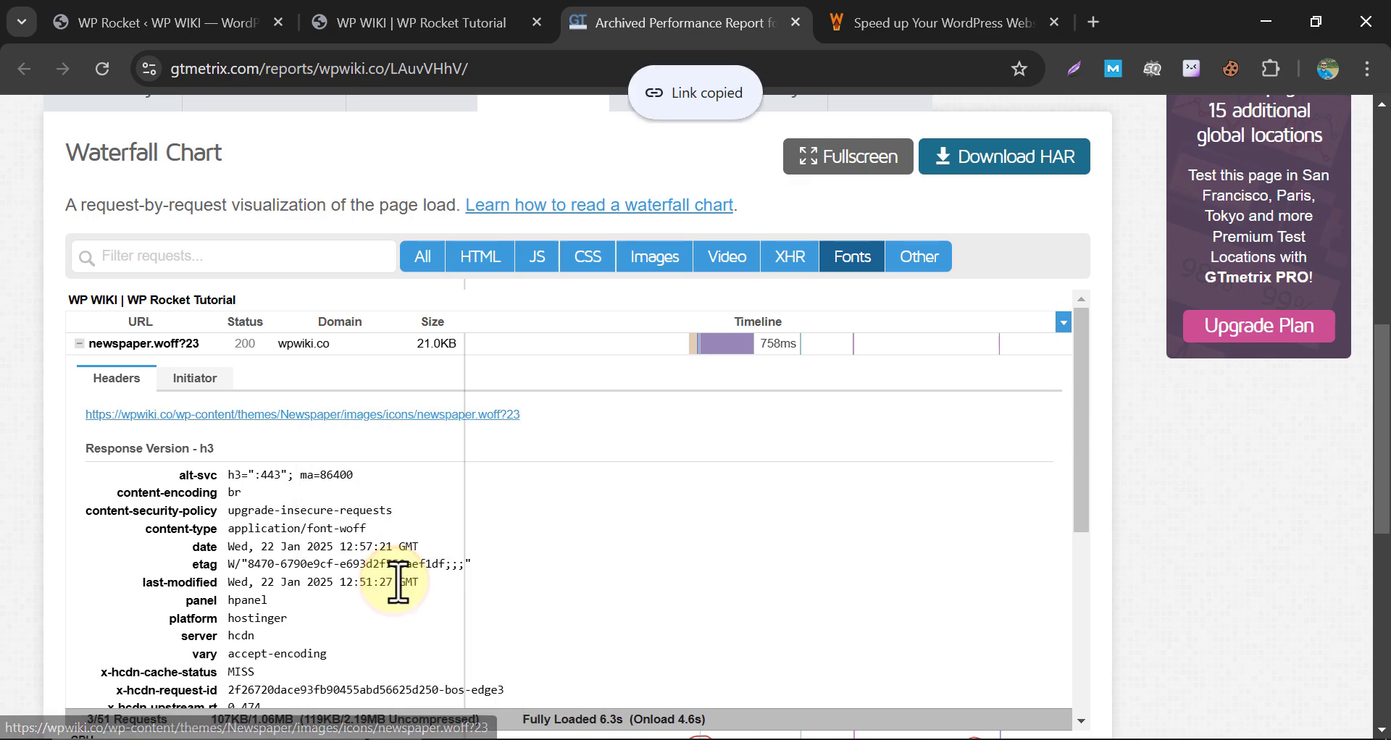
Step: Add the copied font URL to WP Rocket's Fonts to preload without its domain, leaving /wp-content/themes/Newspaper/images/icons/newspaper.woff?23
left_click(218, 21)
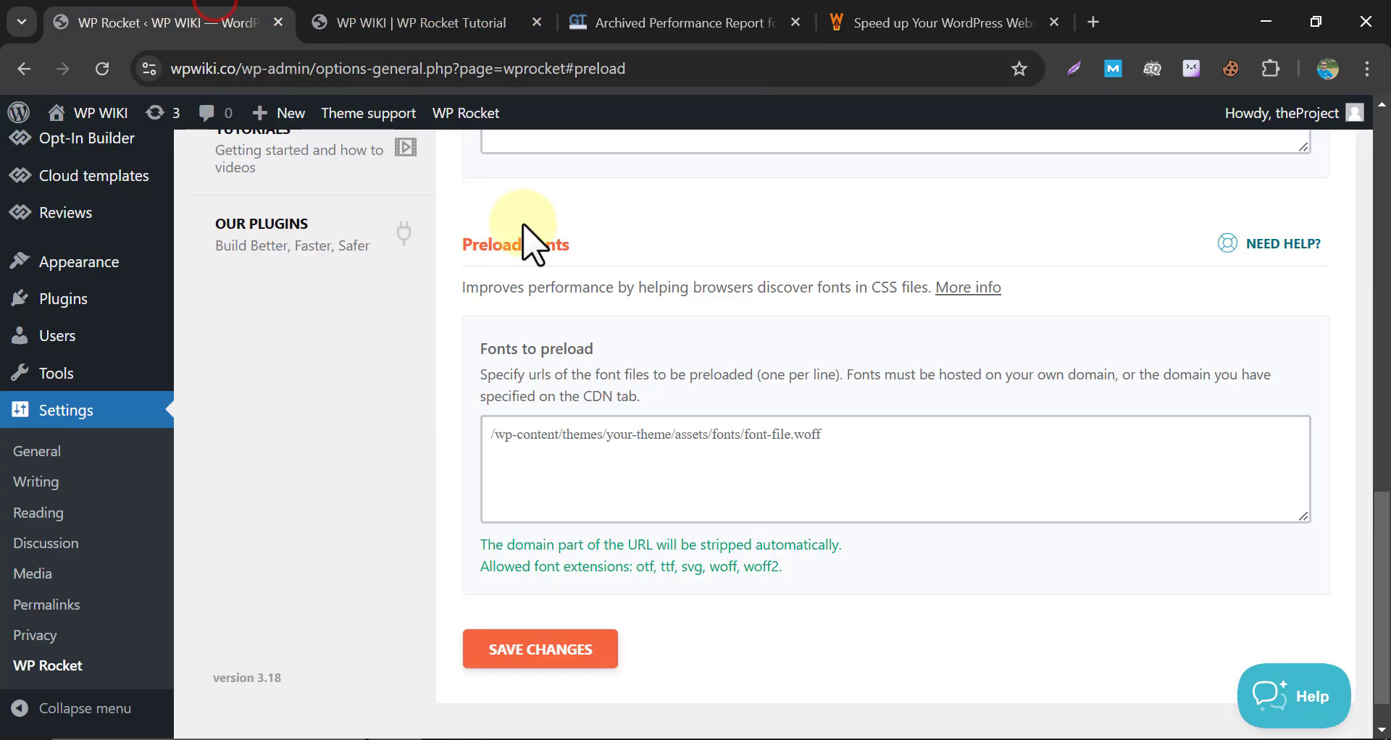
left_click(551, 451)
right_click(556, 446)
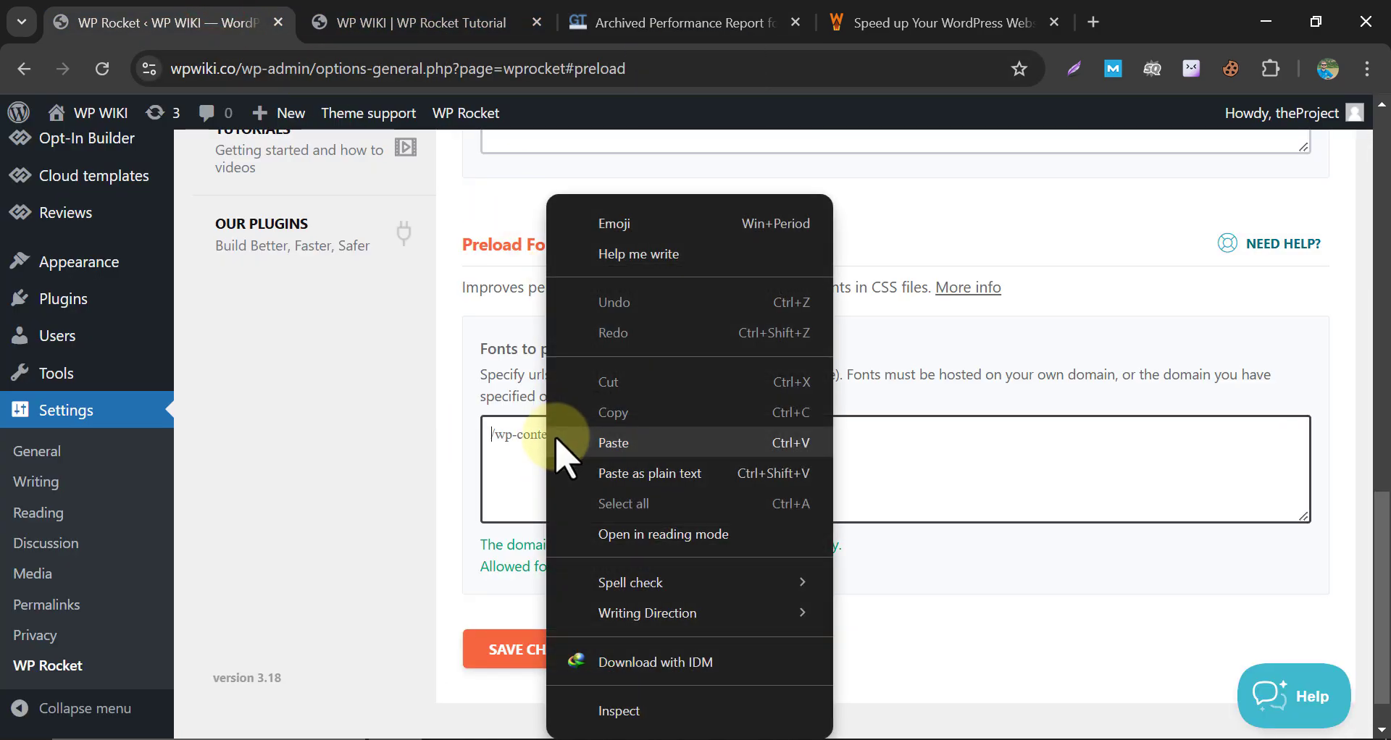
left_click(596, 442)
left_click_drag(591, 435, 444, 435)
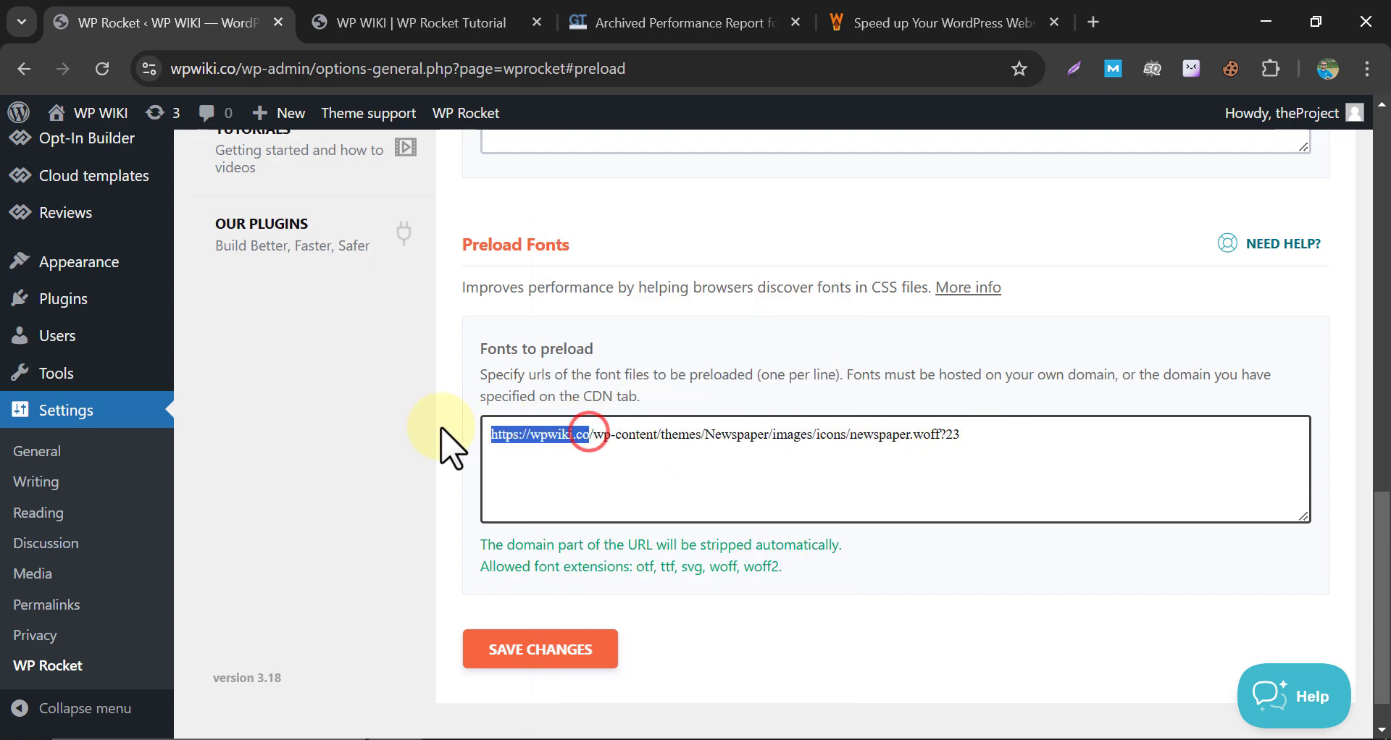
key("BackSpace")
left_click(465, 468)
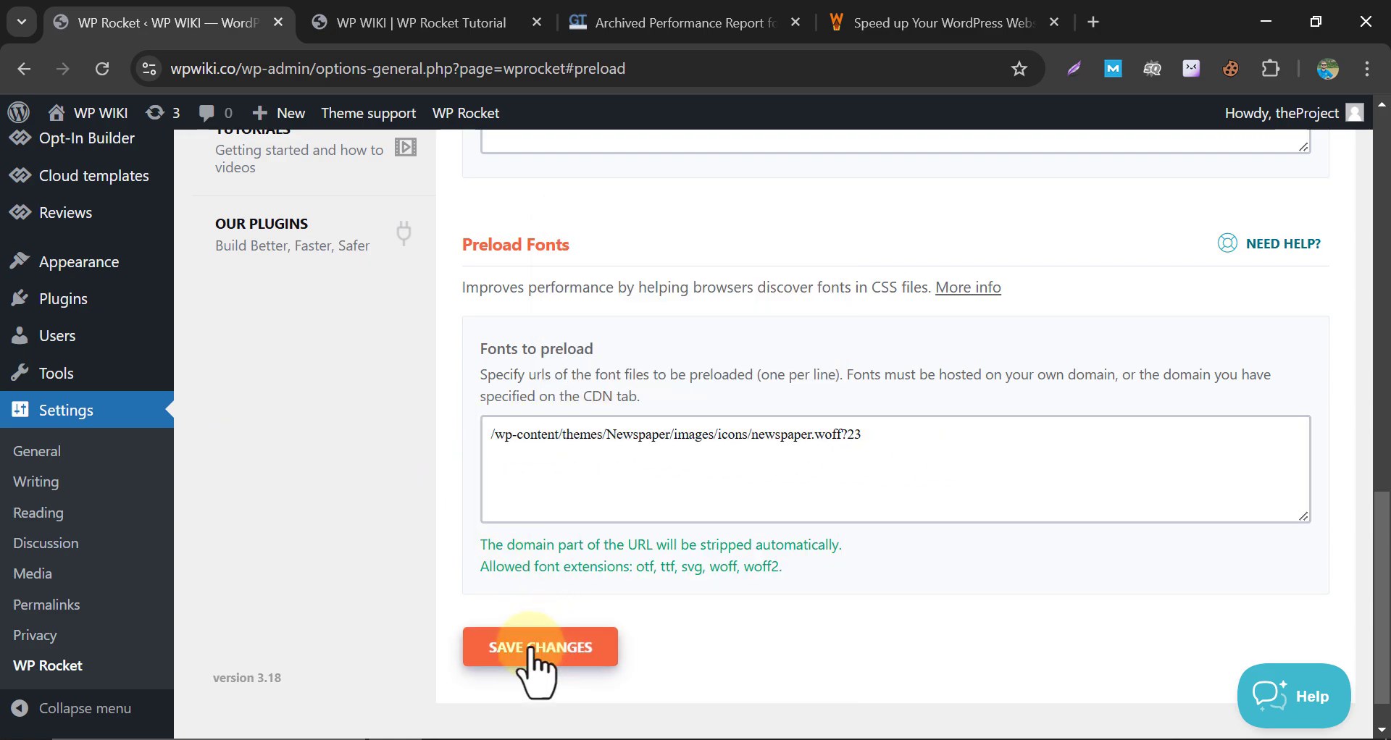
Step: Save the Preload changes and open the Advanced Rules settings
left_click(493, 650)
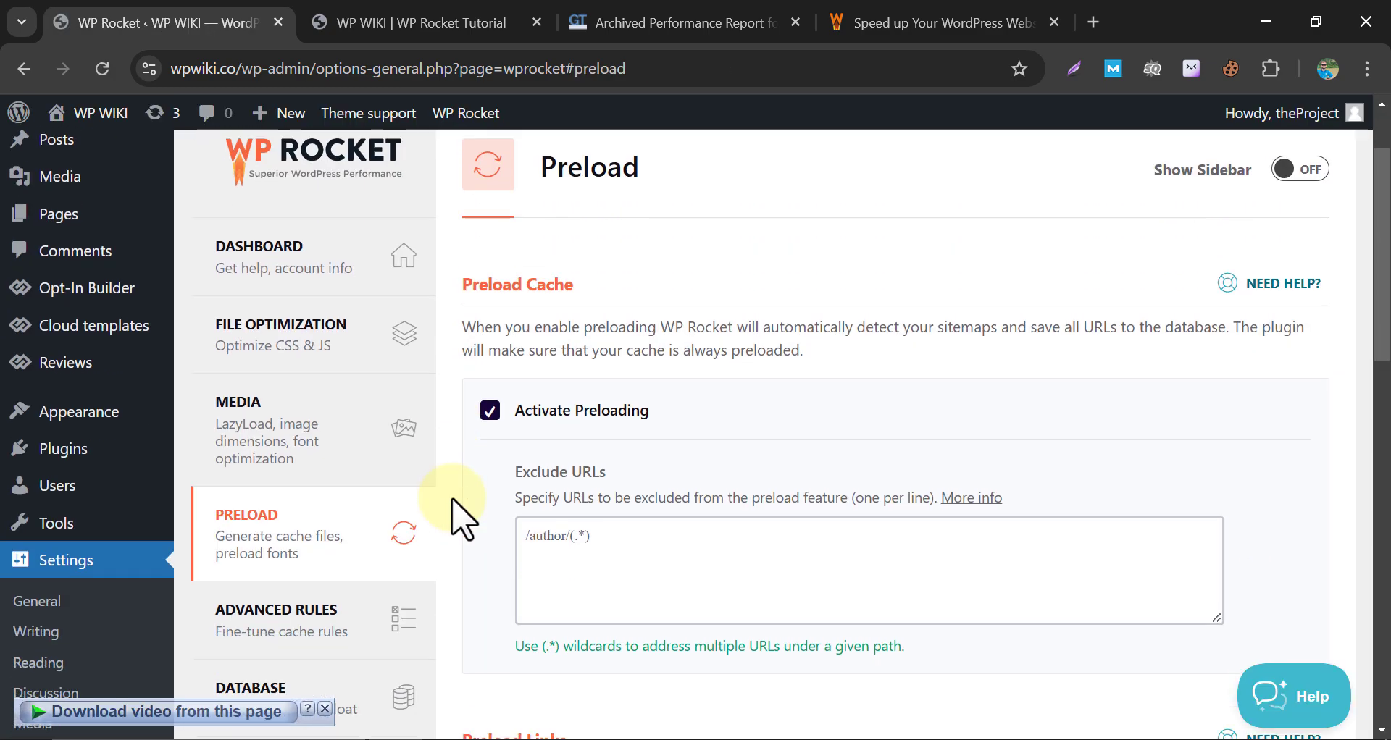
scroll(461, 511, "down", 4)
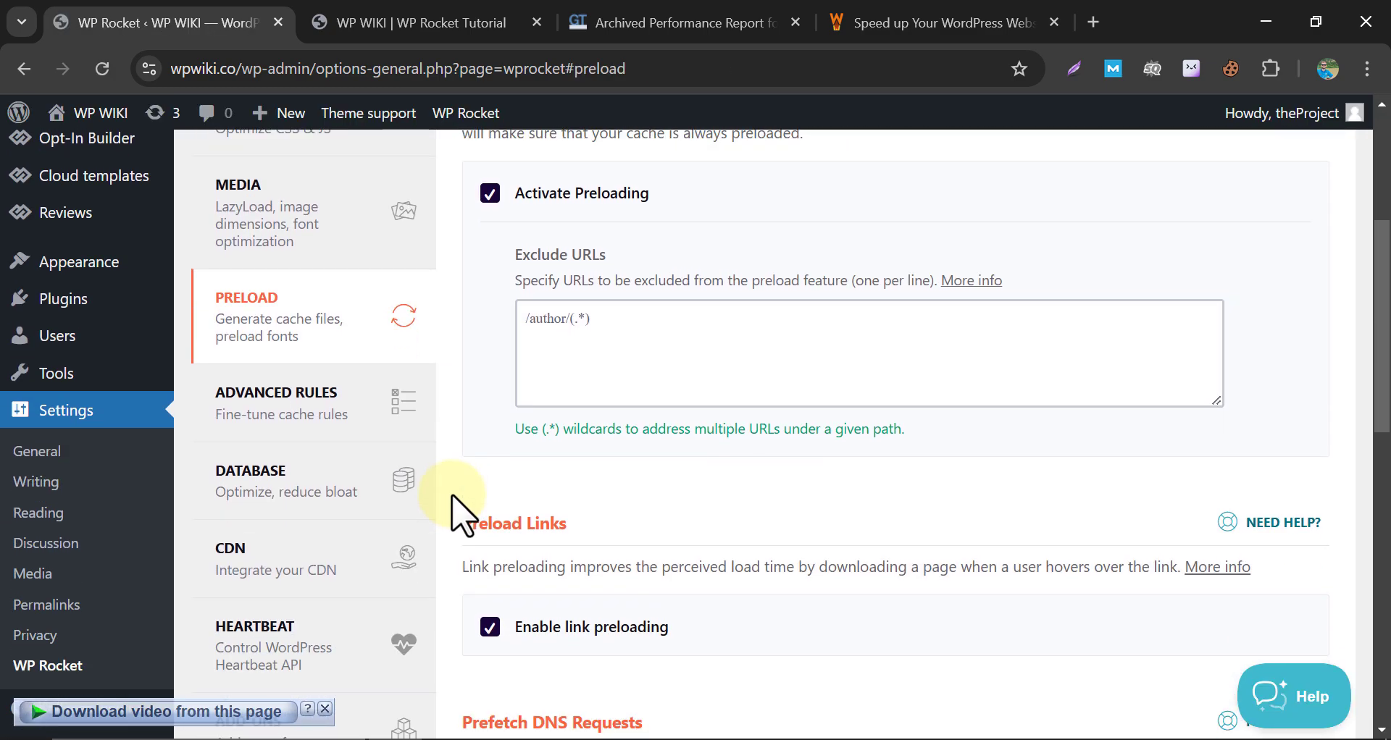
left_click(346, 419)
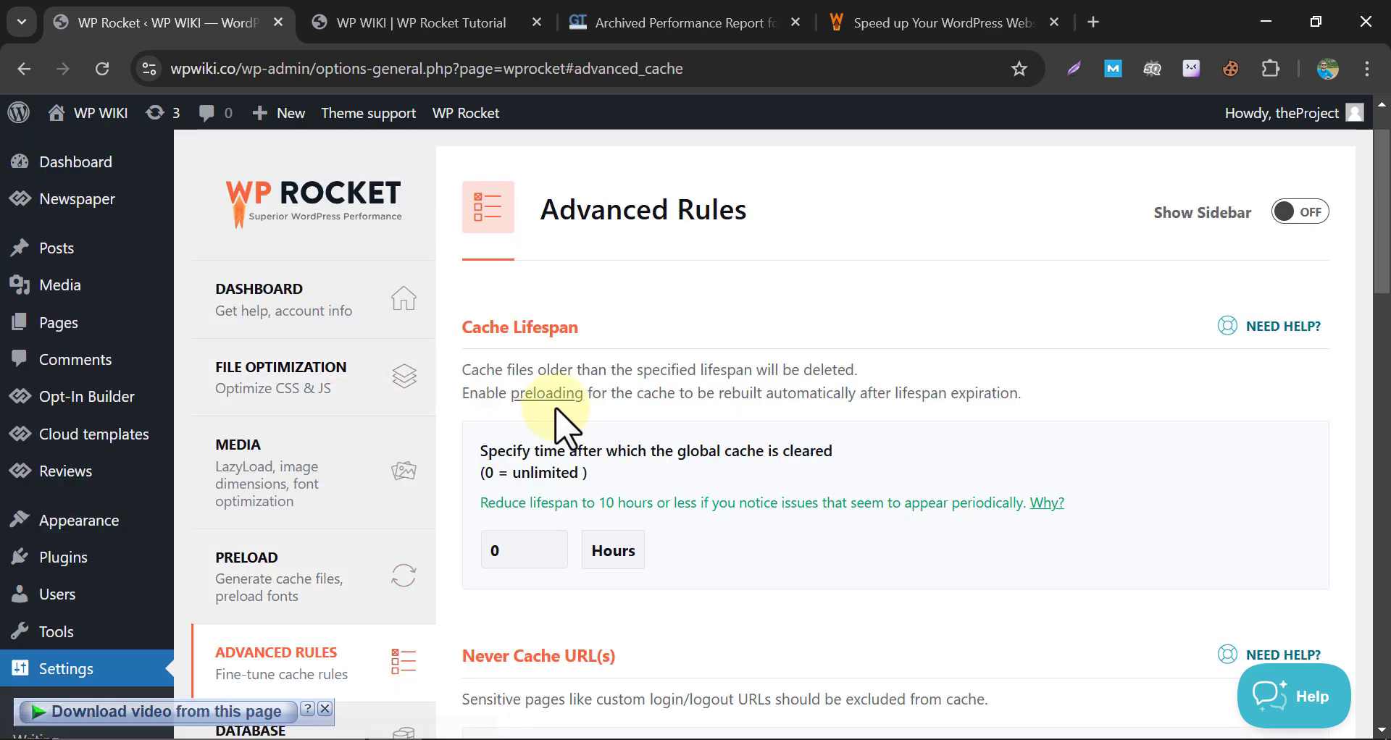
Step: Set the global cache lifespan to 24 hours and save the Advanced Rules changes
scroll(497, 398, "down", 2)
scroll(464, 405, "up", 3)
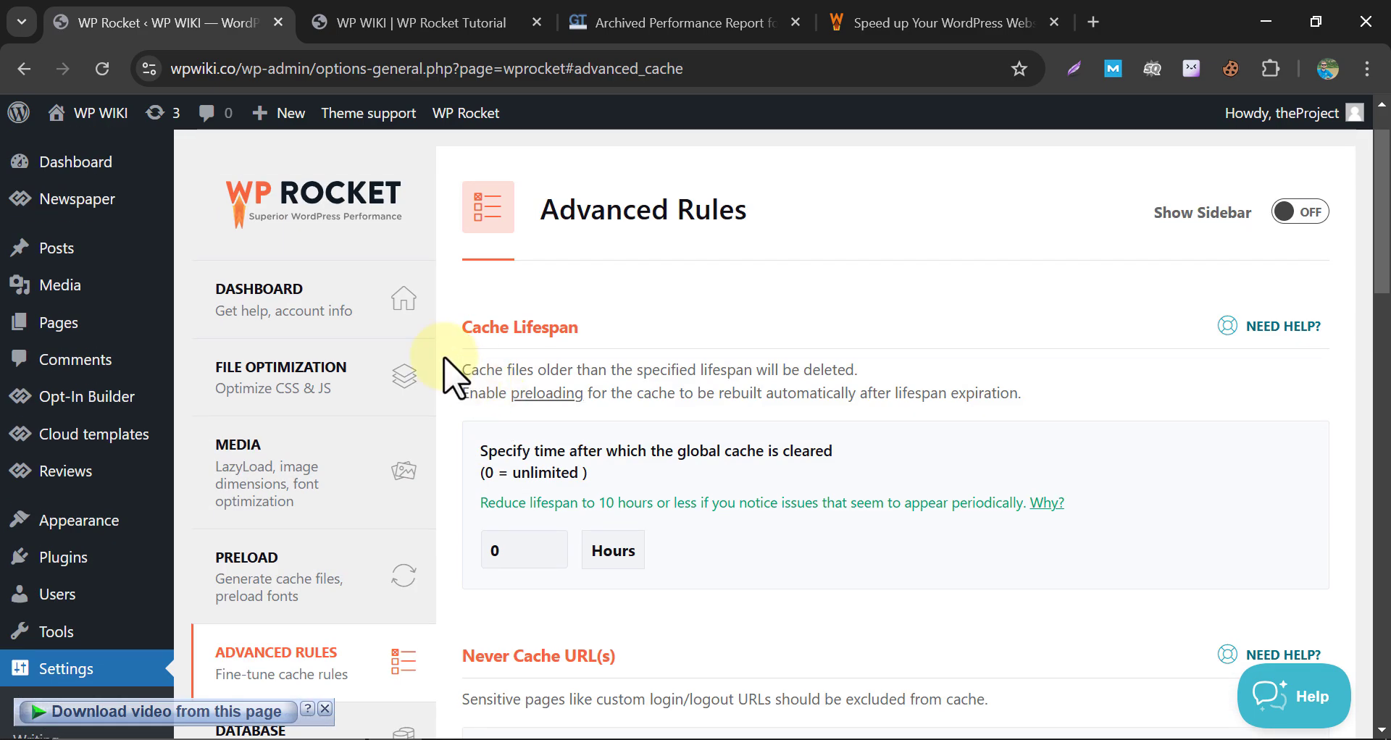
scroll(435, 369, "down", 3)
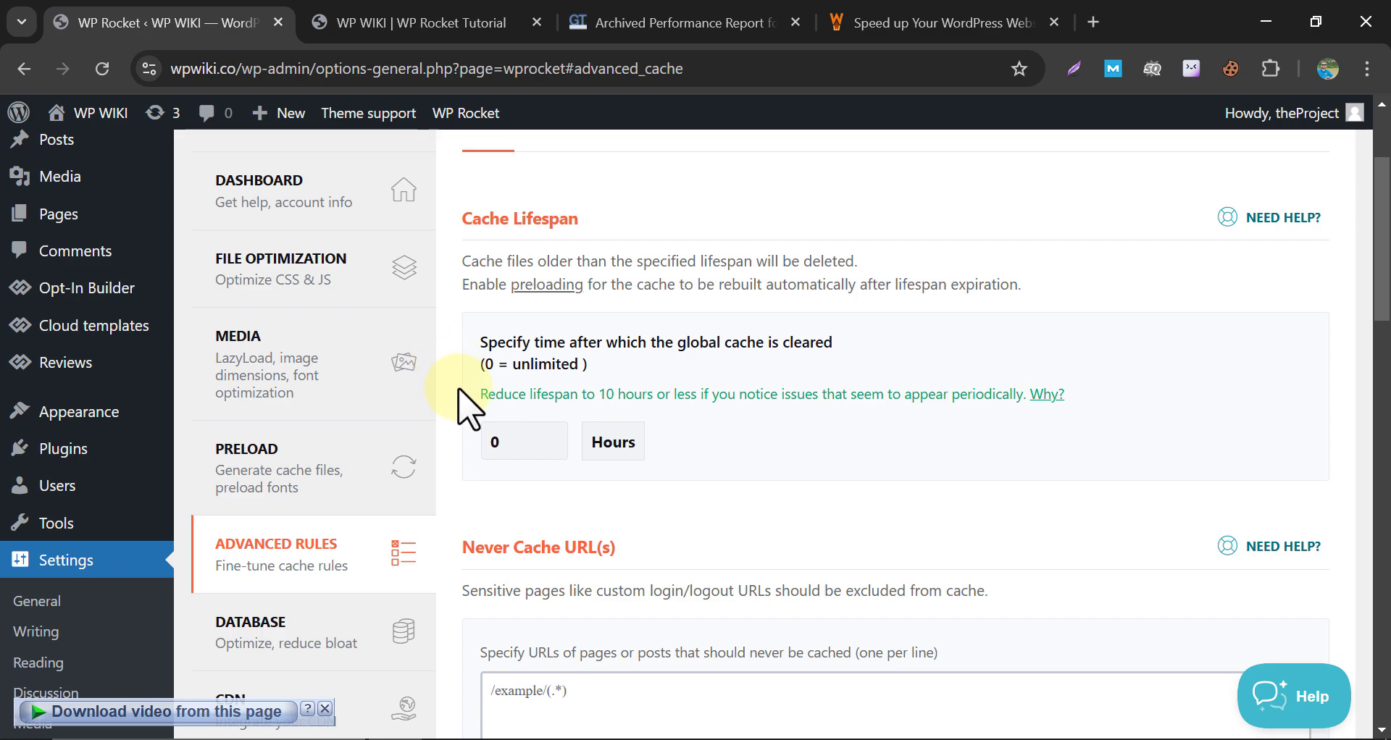
double_click(497, 444)
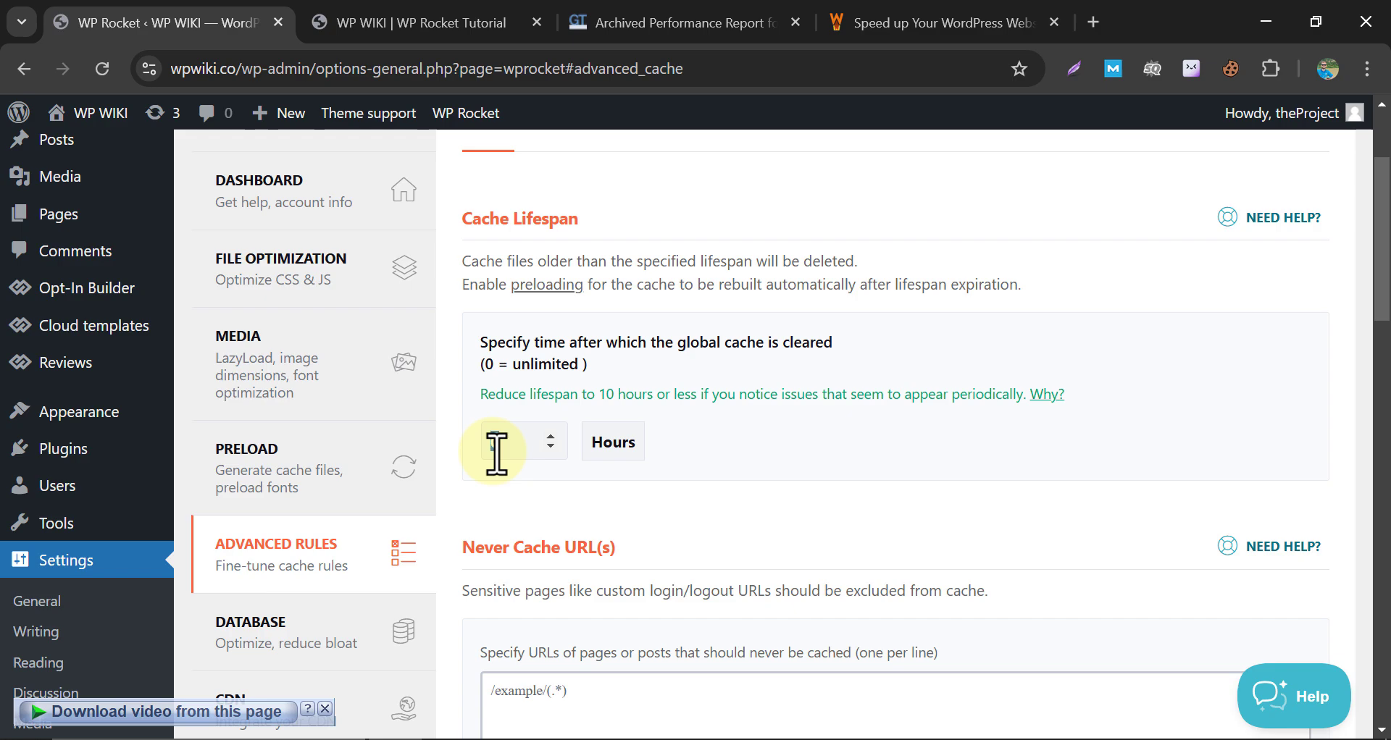
type("24")
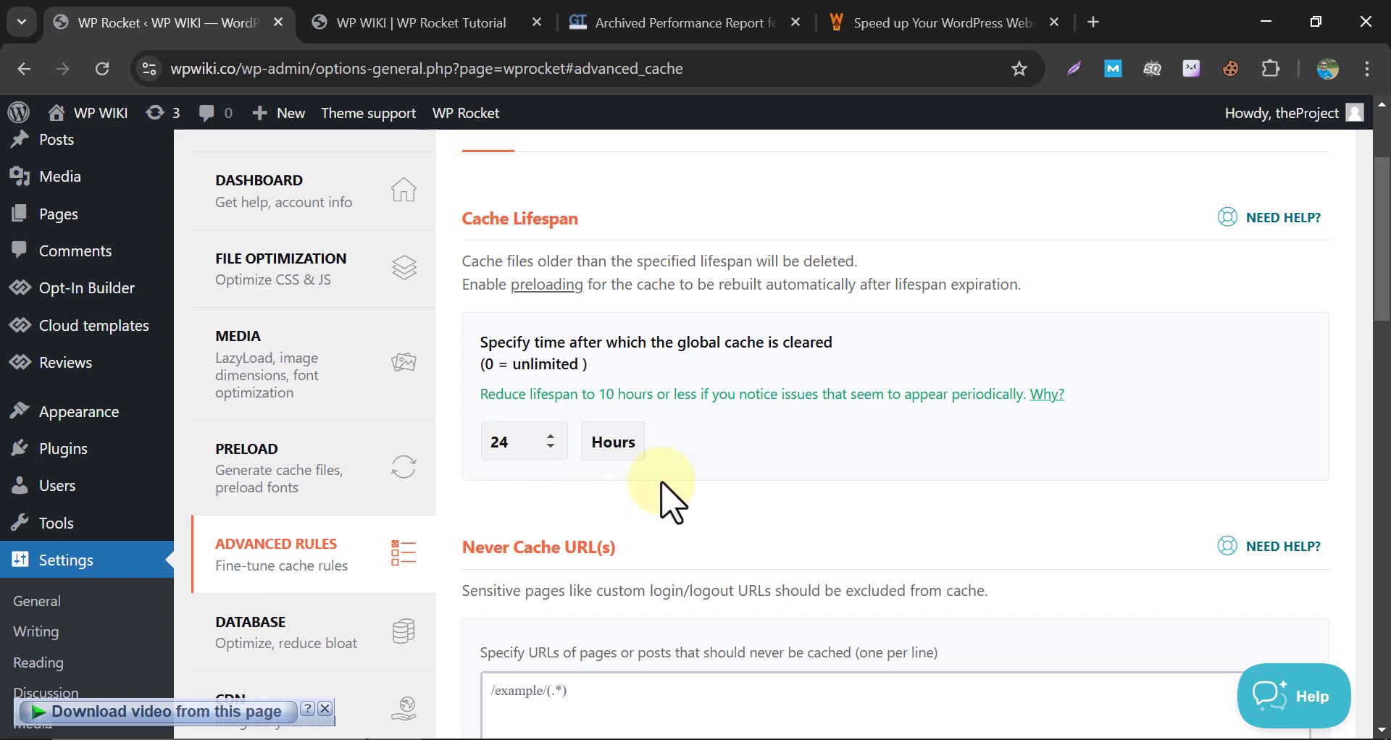
scroll(661, 497, "down", 1)
scroll(655, 485, "down", 5)
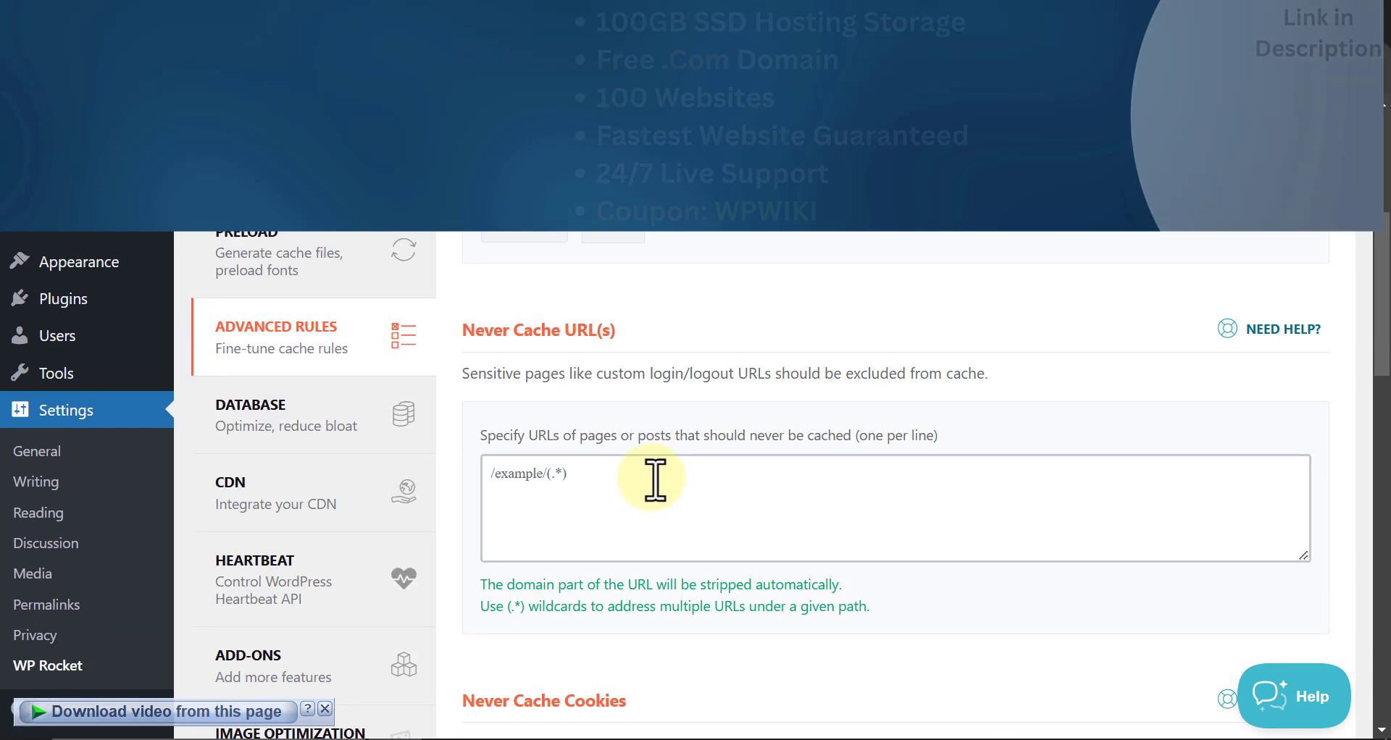
scroll(636, 482, "down", 5)
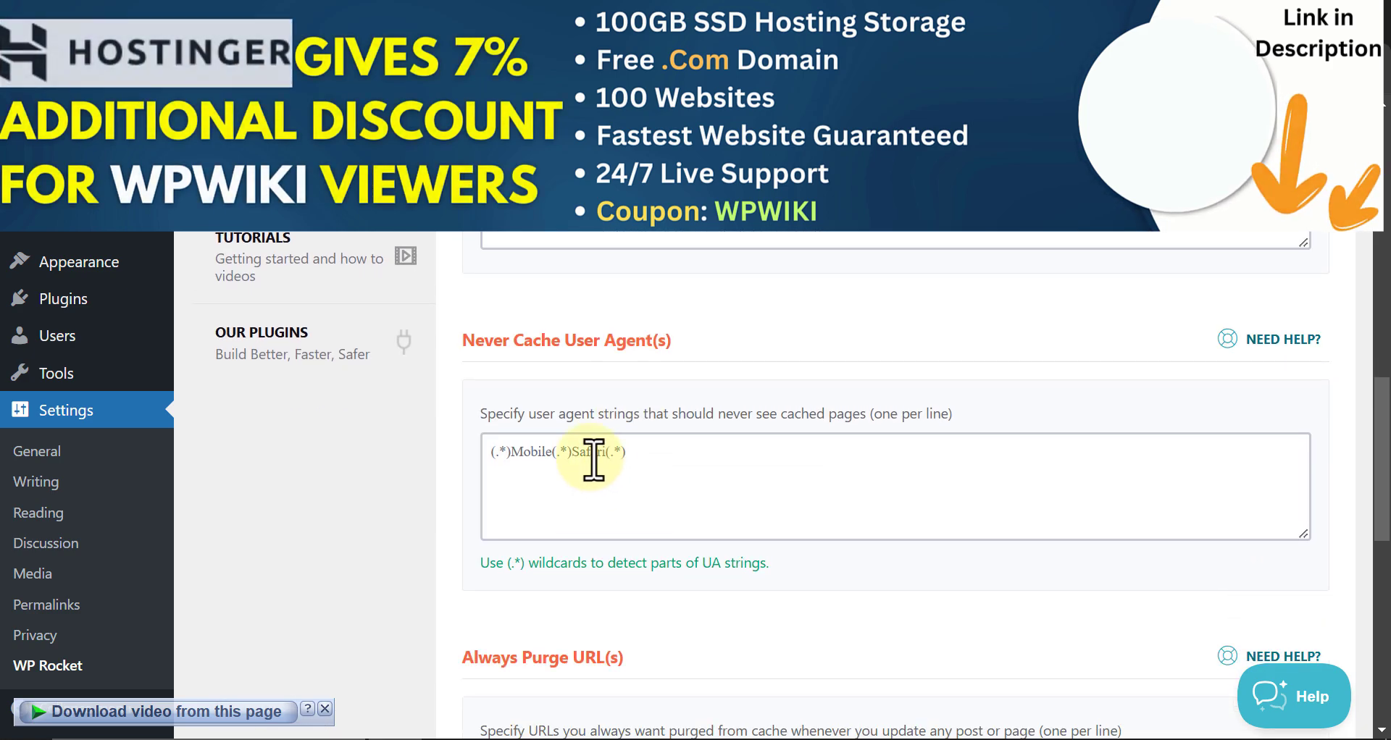
scroll(609, 475, "down", 5)
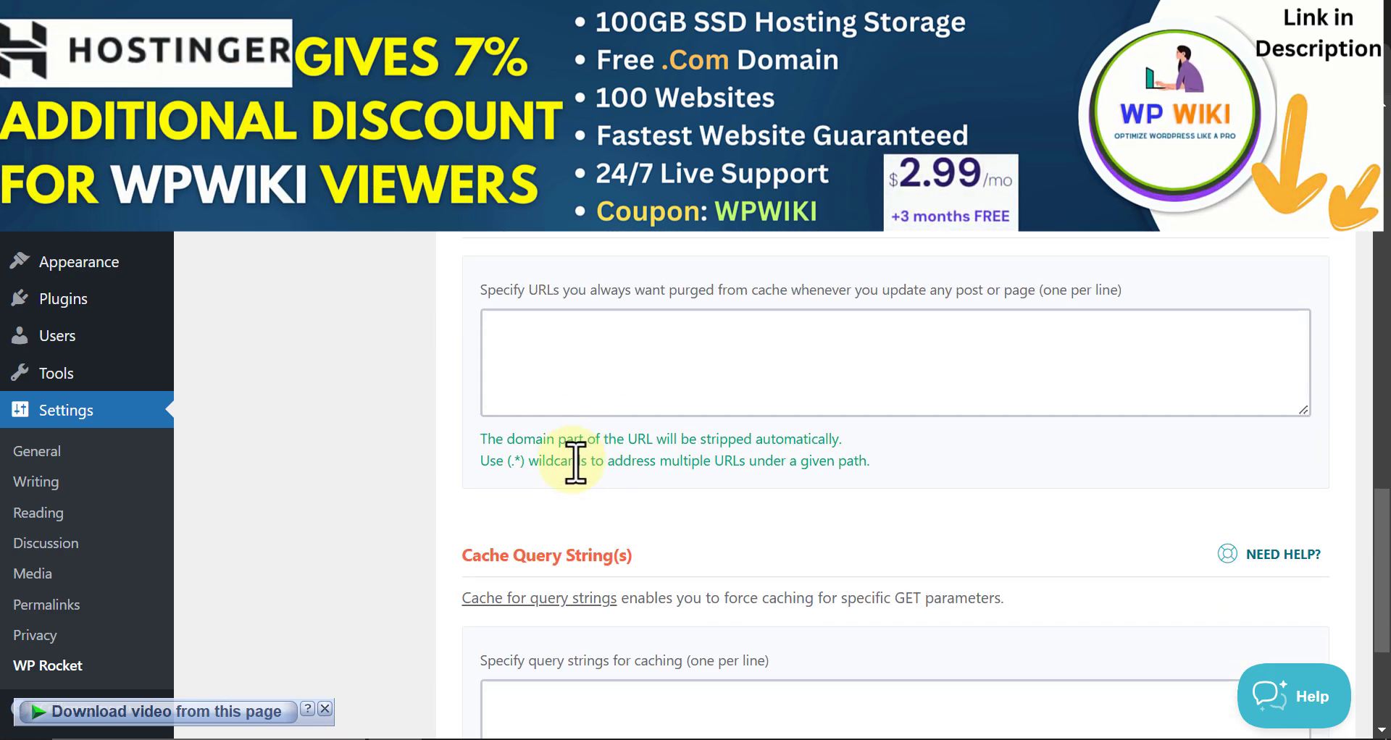
scroll(574, 460, "down", 3)
left_click(509, 594)
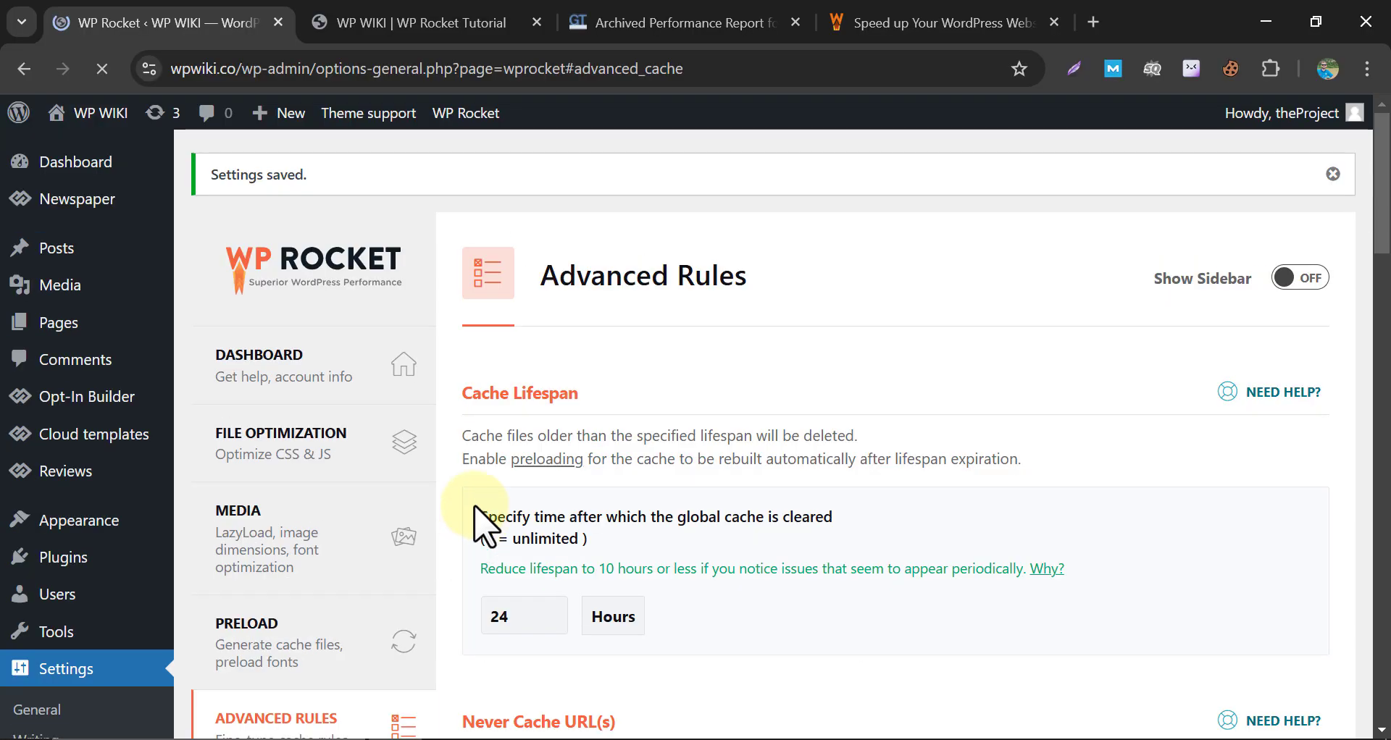
Step: Open the Database settings and select Revisions, Auto Drafts and Trashed Posts for post cleanup
scroll(487, 572, "down", 3)
scroll(487, 496, "down", 2)
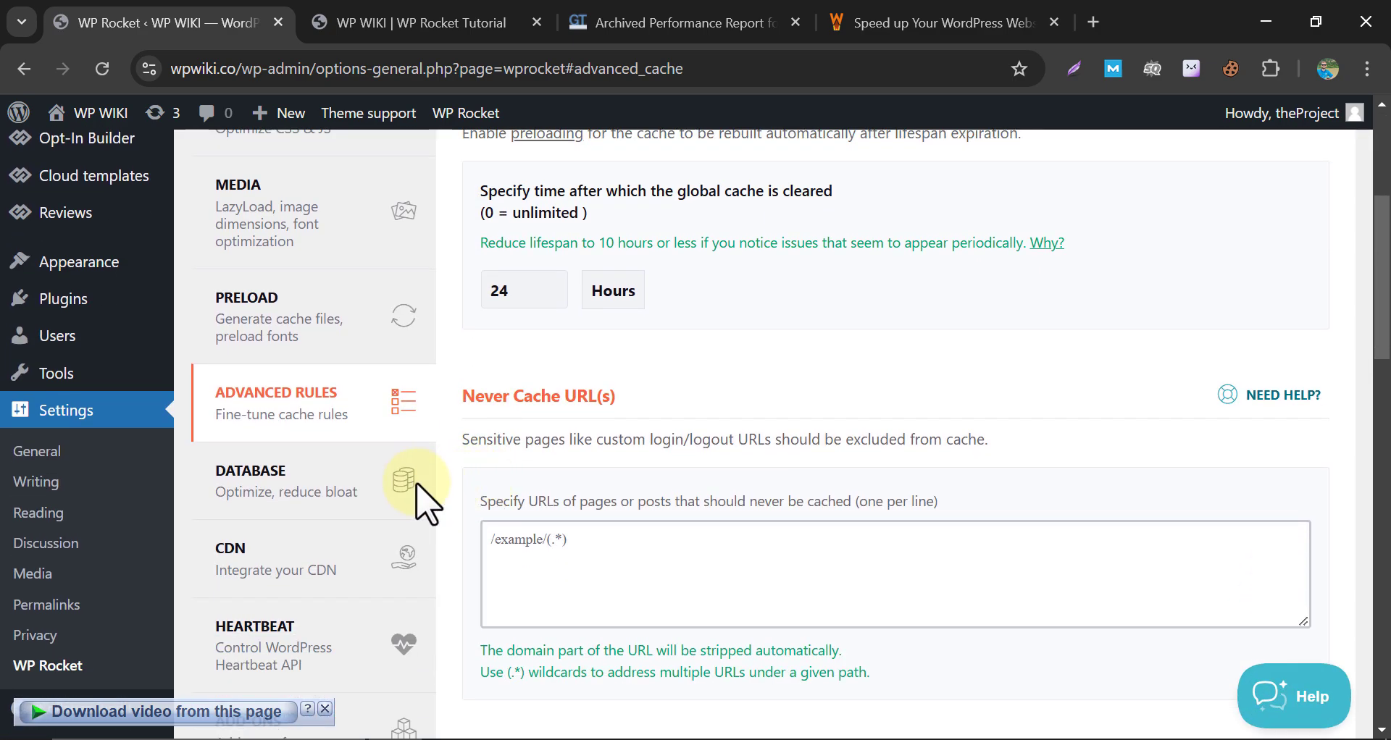
left_click(266, 494)
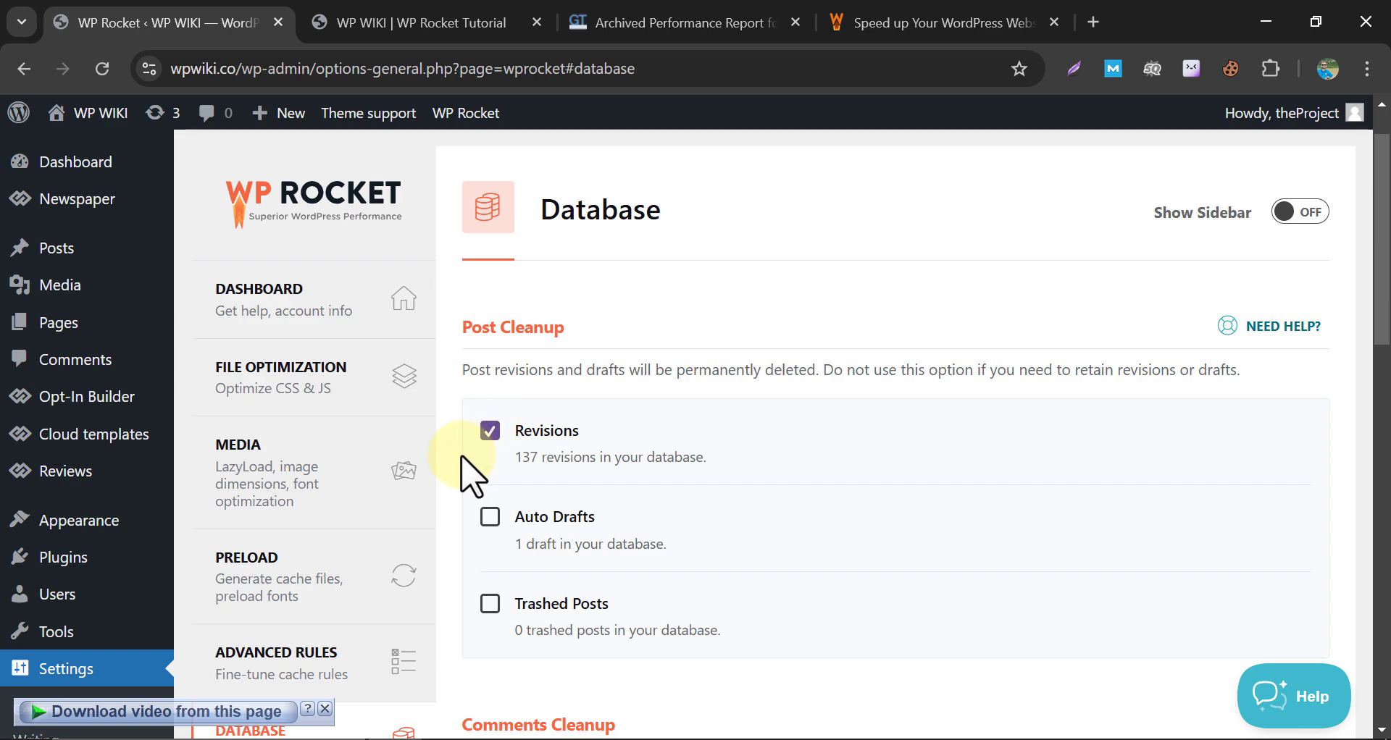
left_click(484, 516)
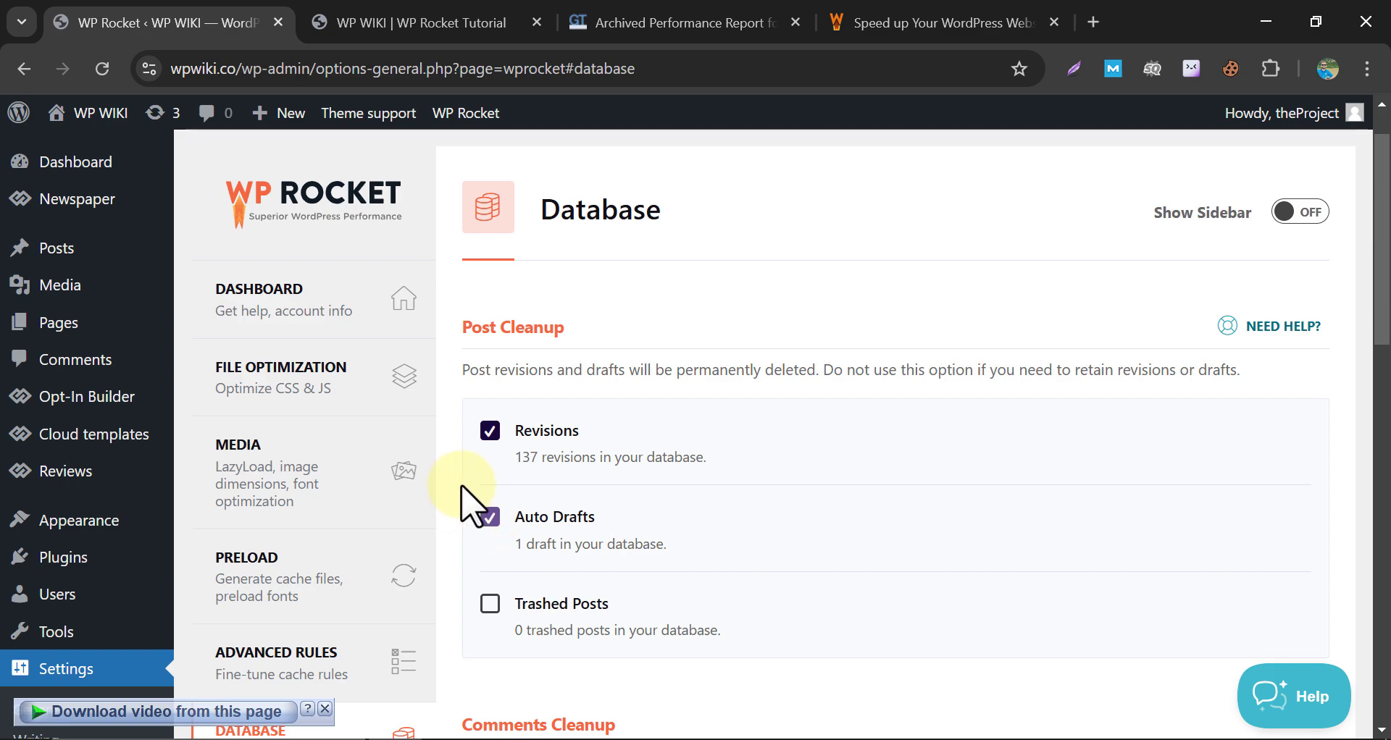
scroll(470, 518, "down", 1)
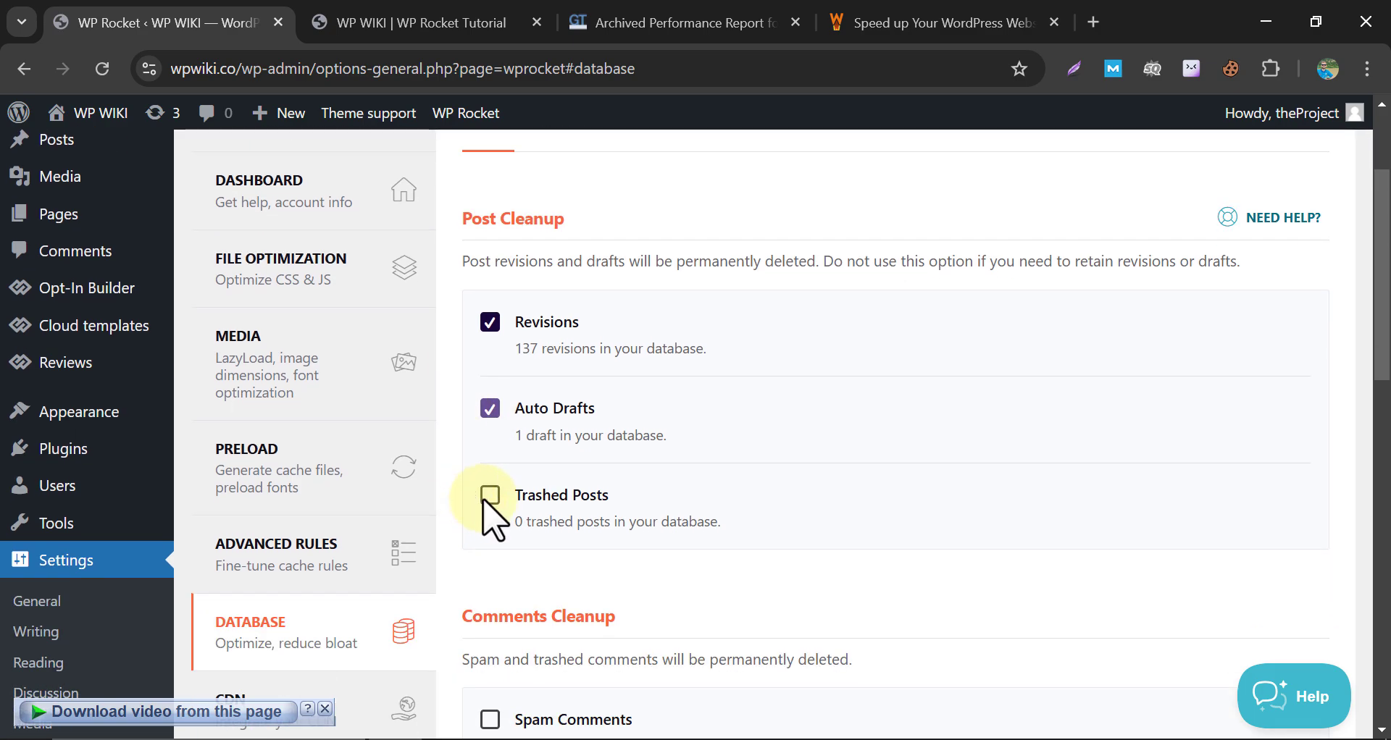
left_click(481, 497)
Step: Select Spam Comments, Trashed Comments and All transients for database cleanup
scroll(468, 492, "down", 3)
scroll(463, 495, "down", 1)
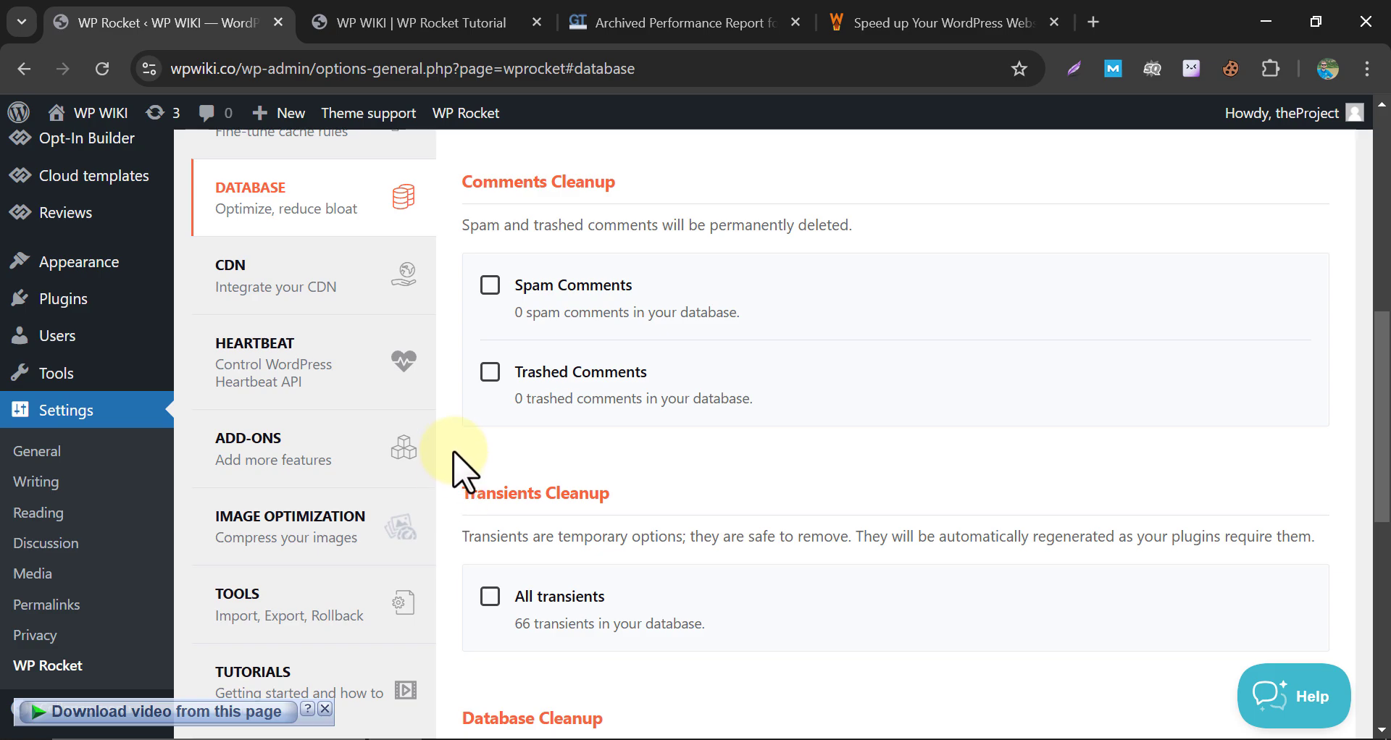
left_click(490, 285)
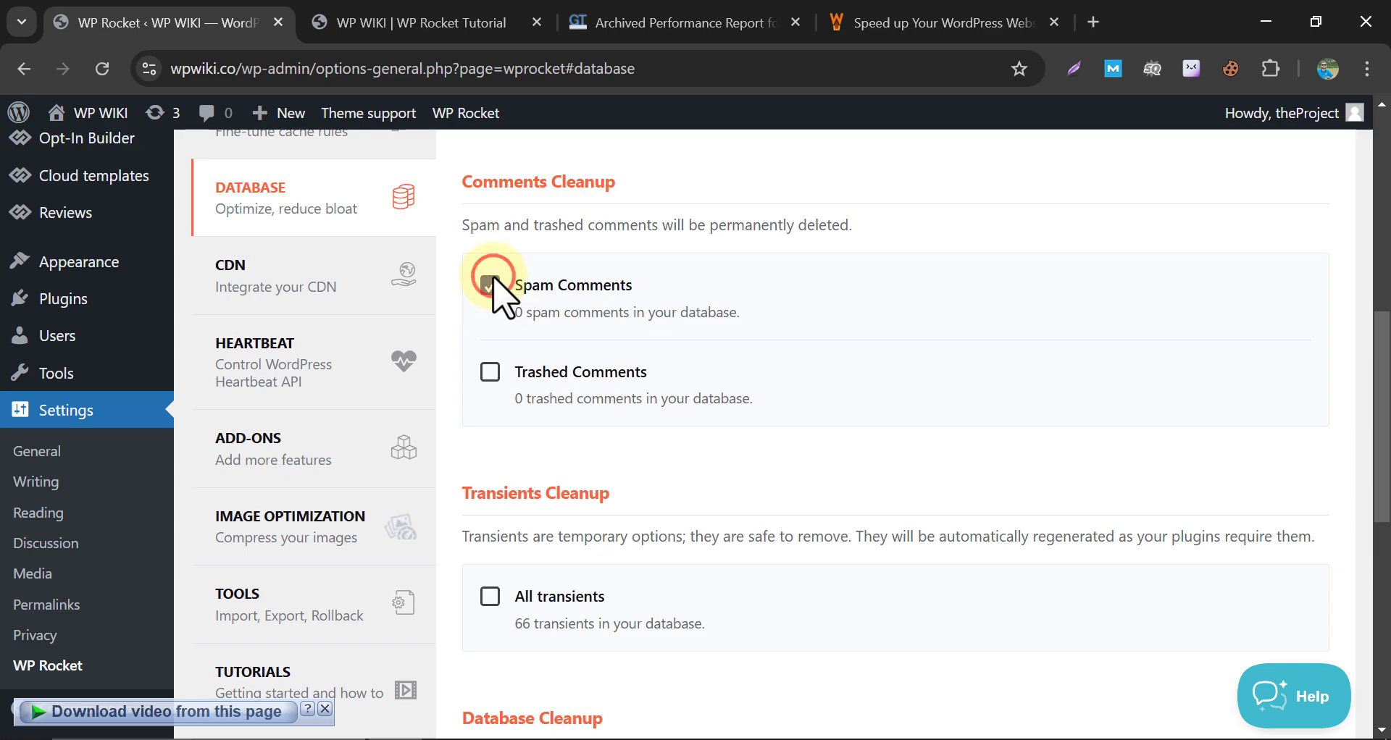
left_click(491, 373)
scroll(478, 406, "down", 1)
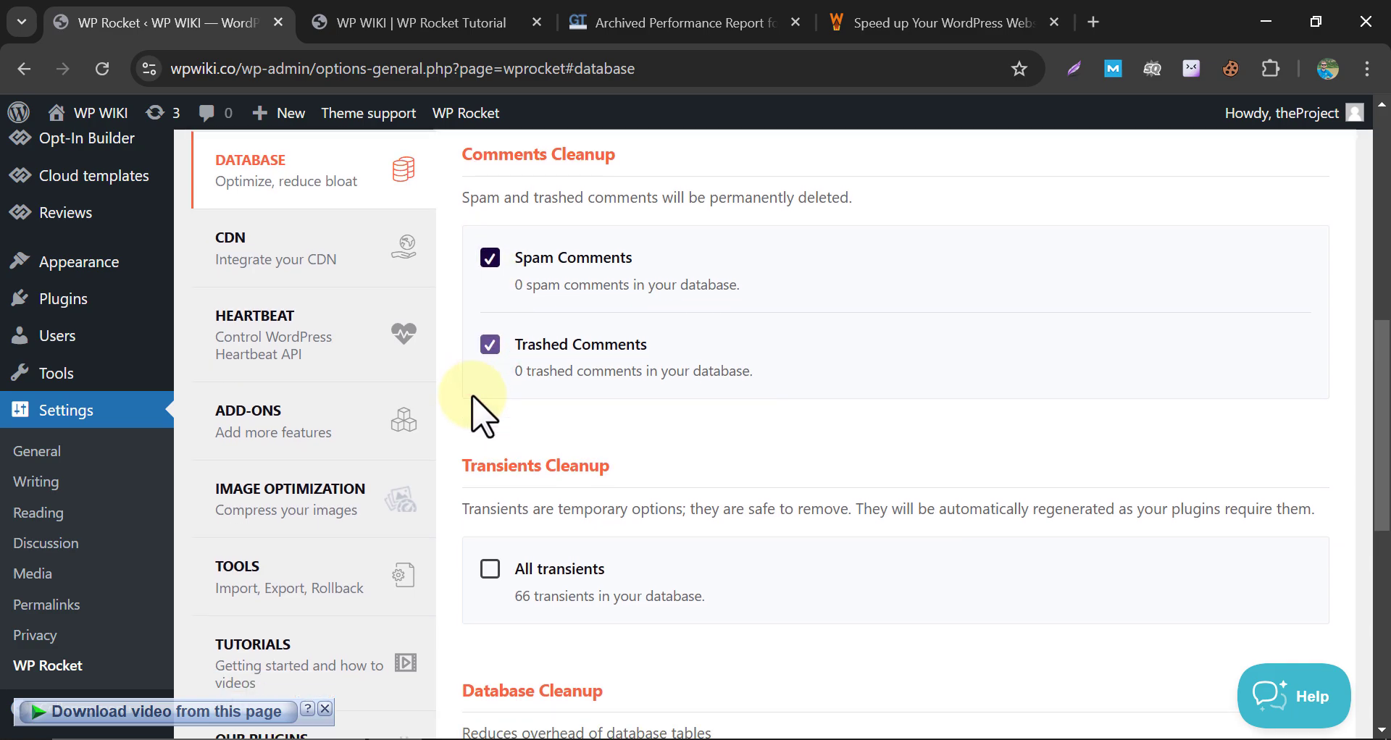
scroll(480, 409, "down", 1)
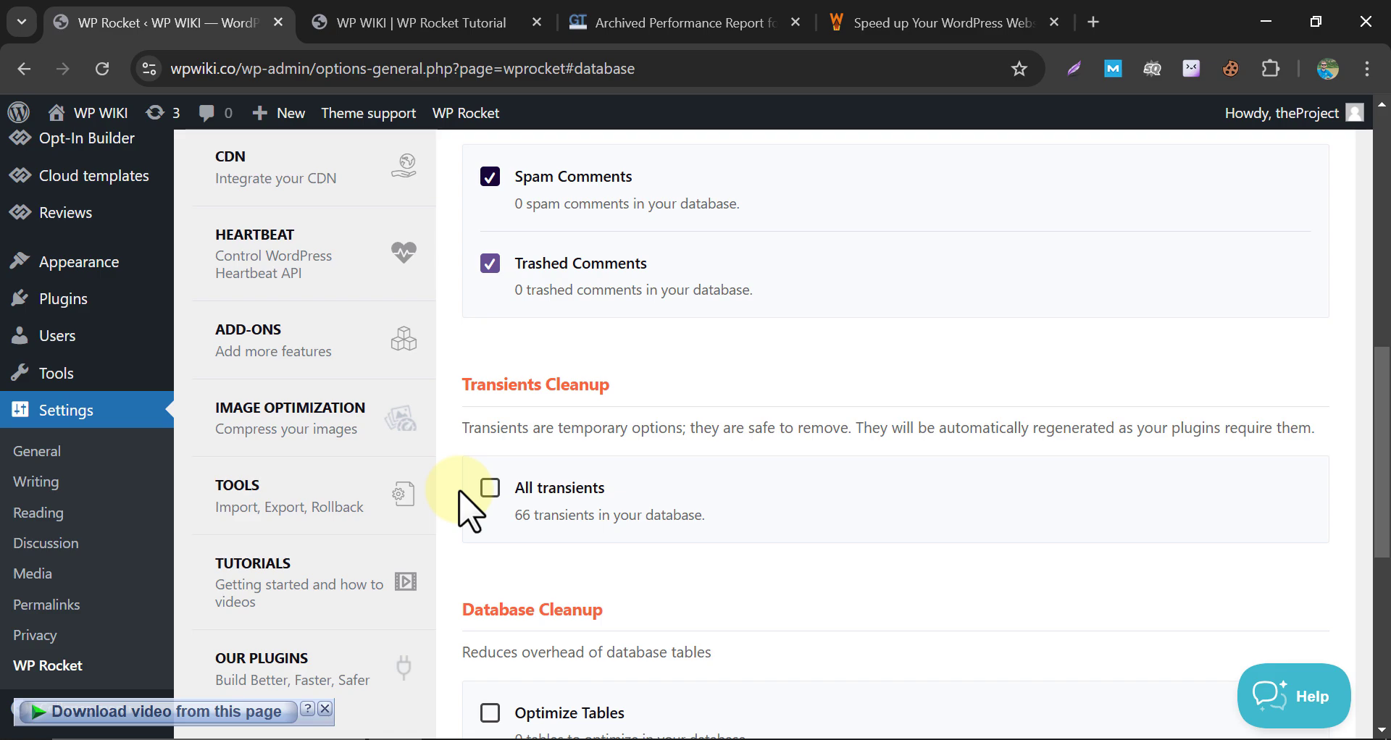
left_click(489, 489)
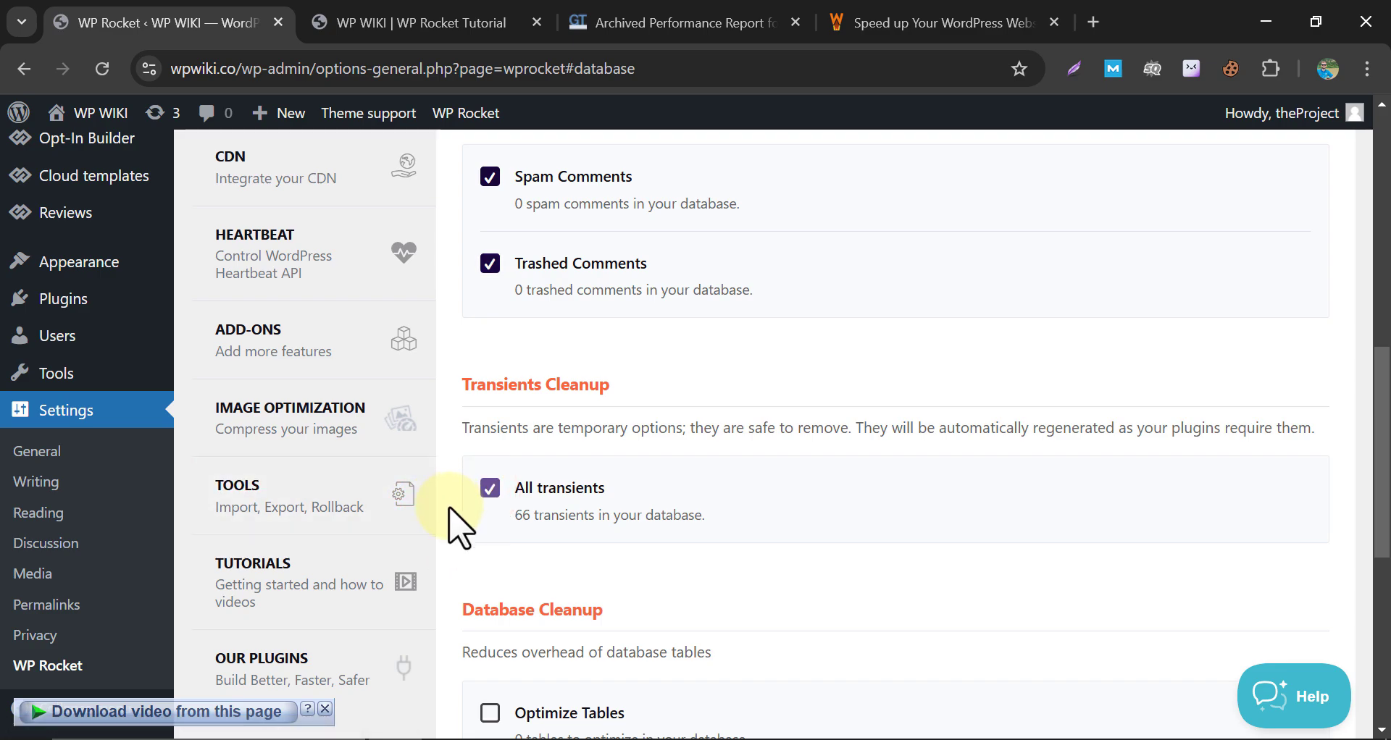
Step: Enable Optimize Tables and a Monthly automatic cleanup schedule, saving the Database changes and running the optimization
scroll(450, 515, "down", 6)
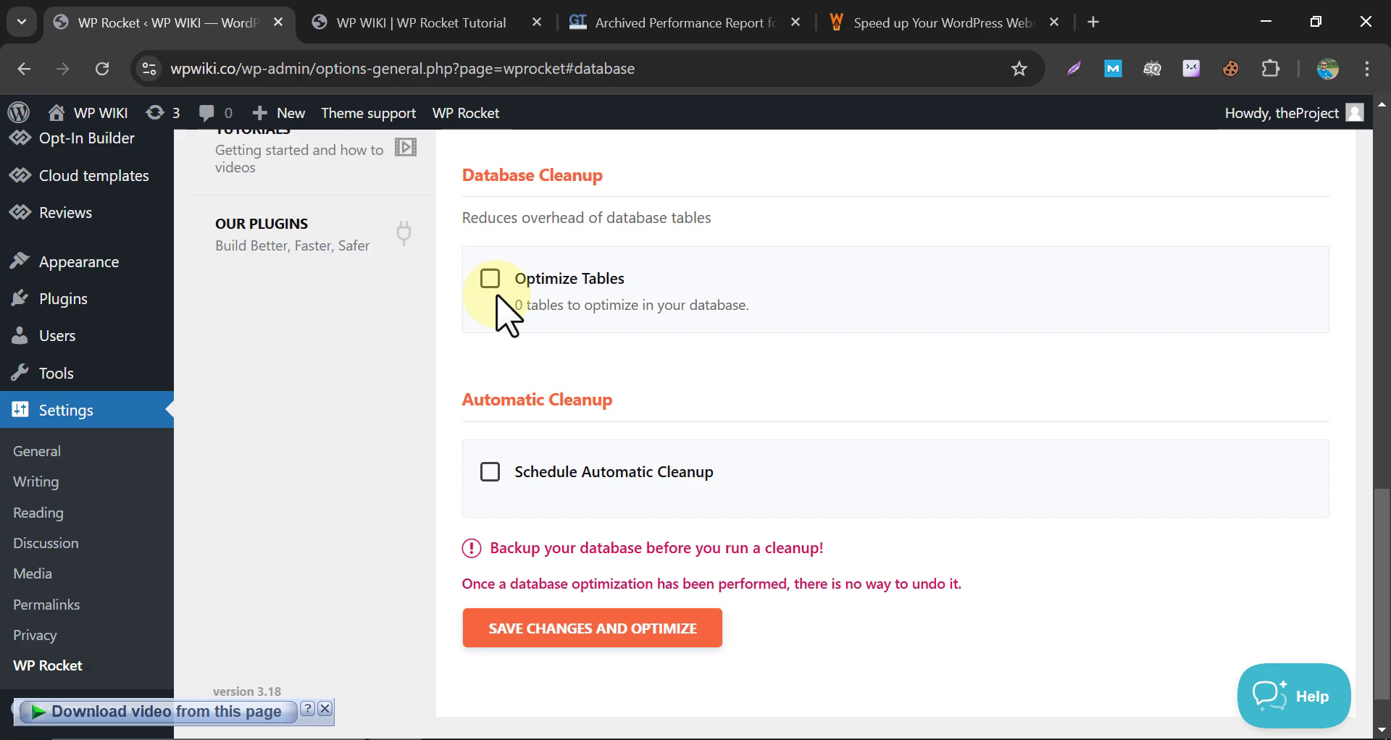
left_click(489, 278)
left_click(490, 473)
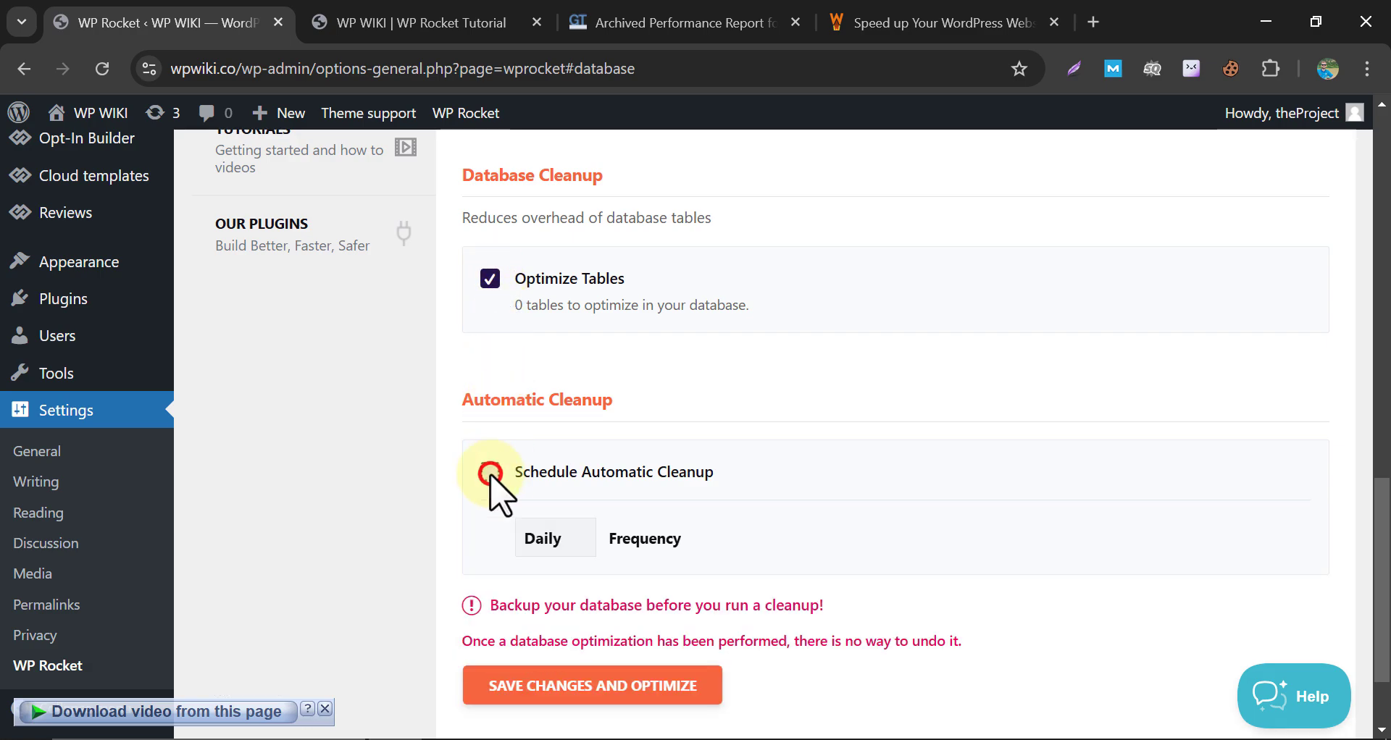
left_click(539, 547)
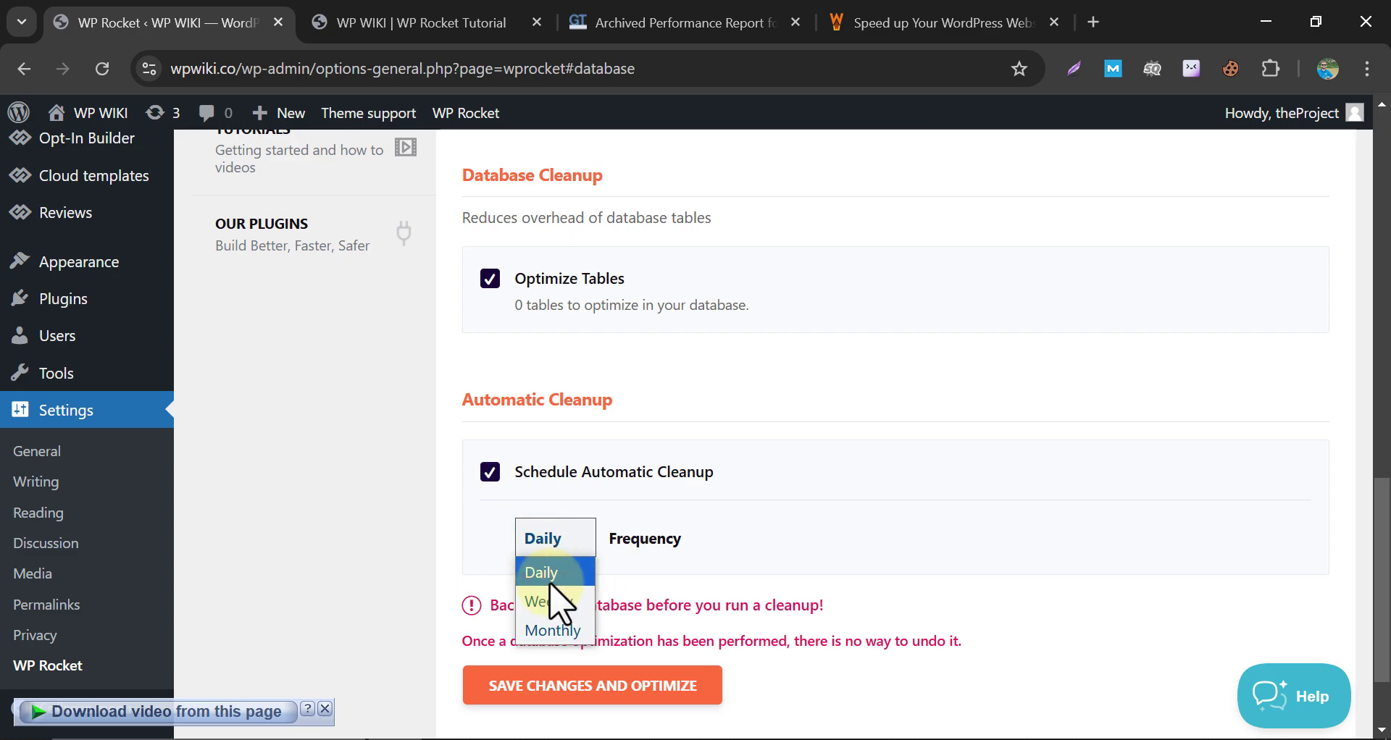
left_click(556, 631)
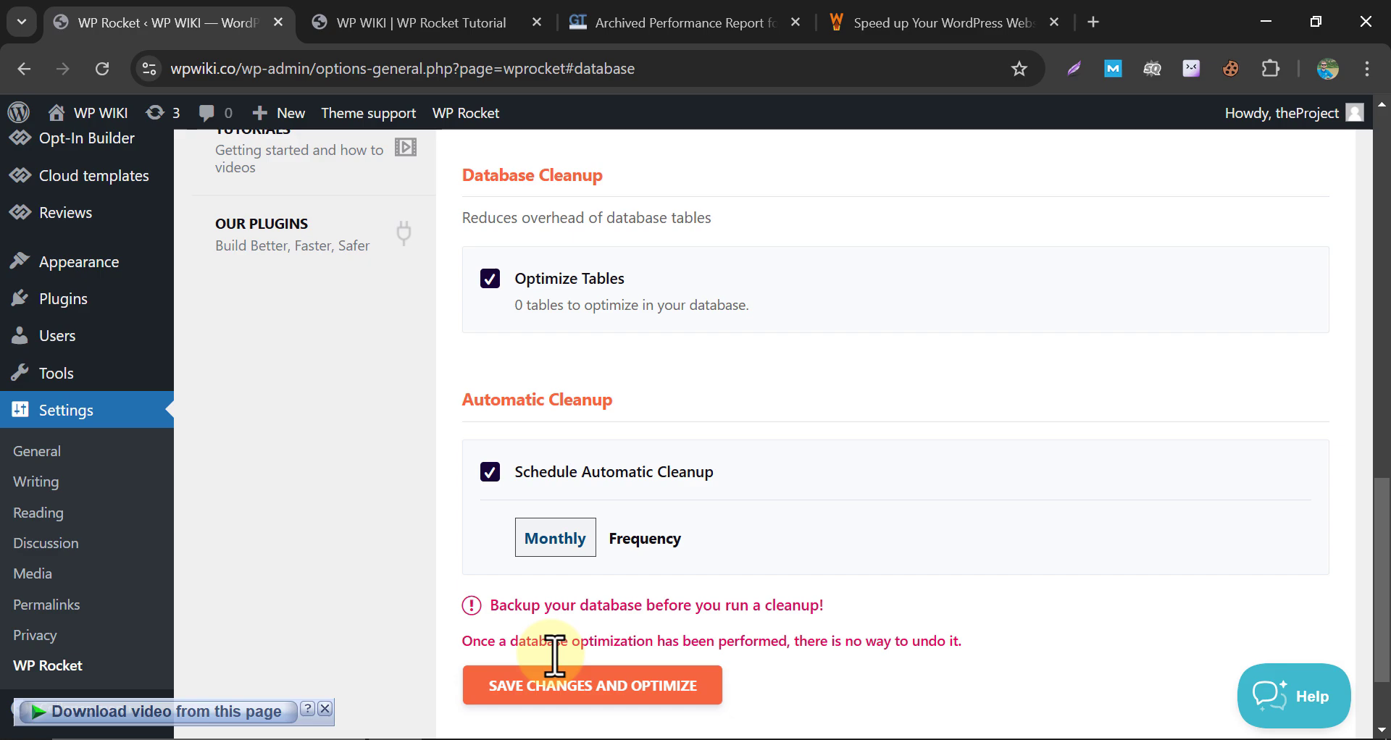
left_click(525, 697)
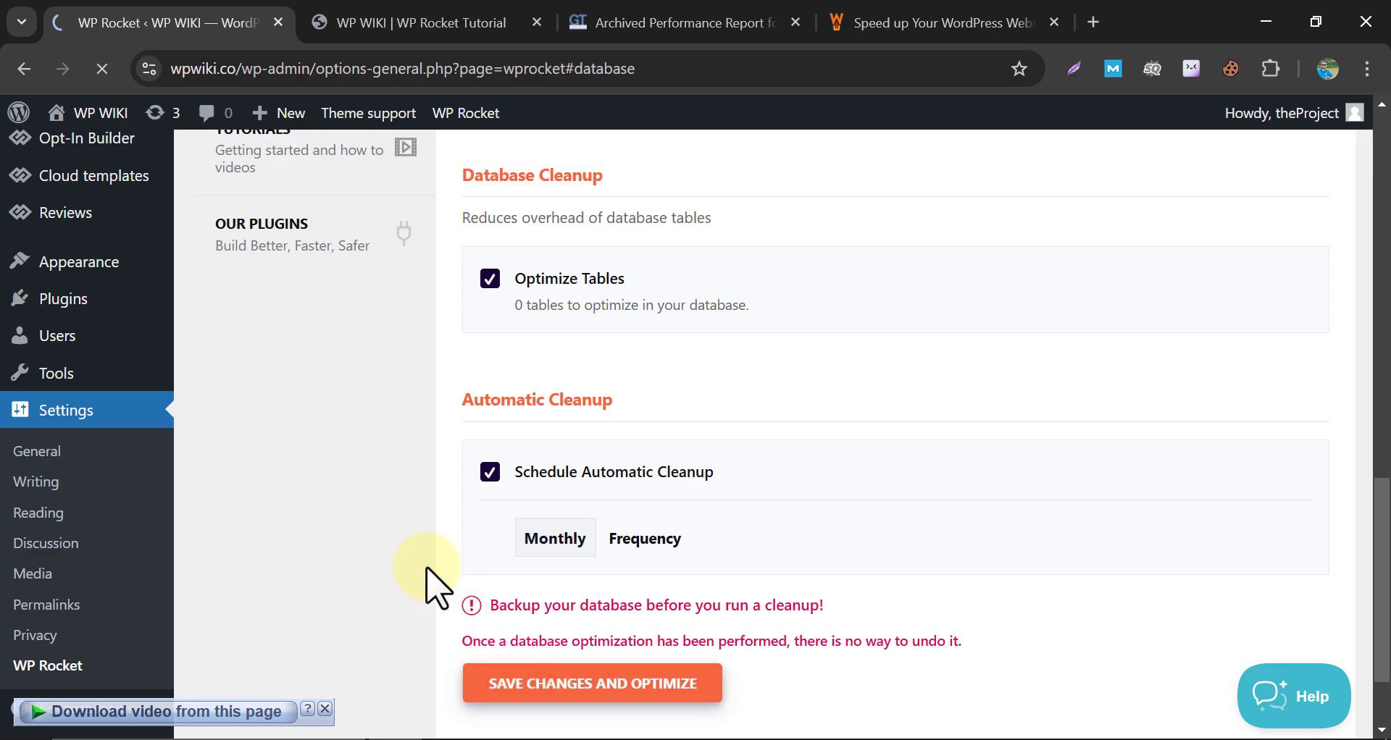
Step: Open the CDN settings and review the RocketCDN offer and the CNAME options
scroll(463, 510, "down", 4)
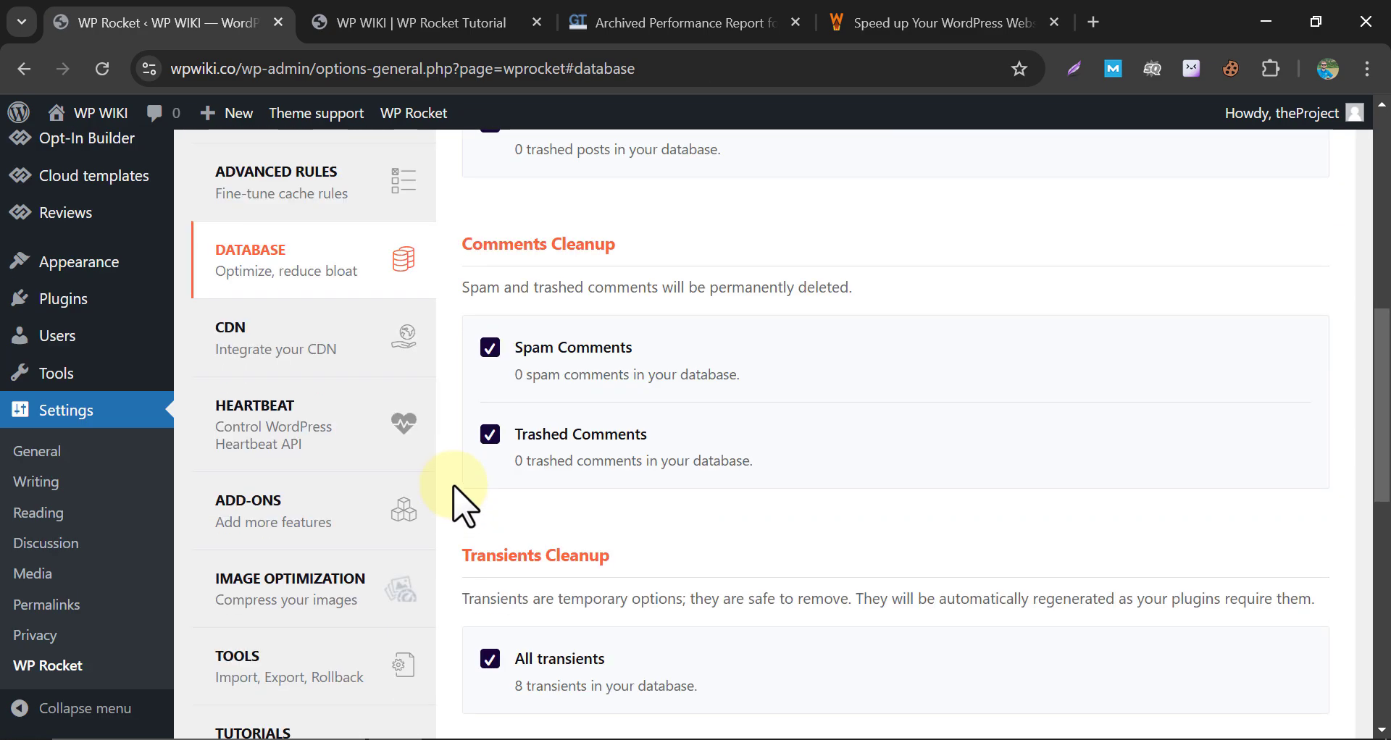
left_click(335, 372)
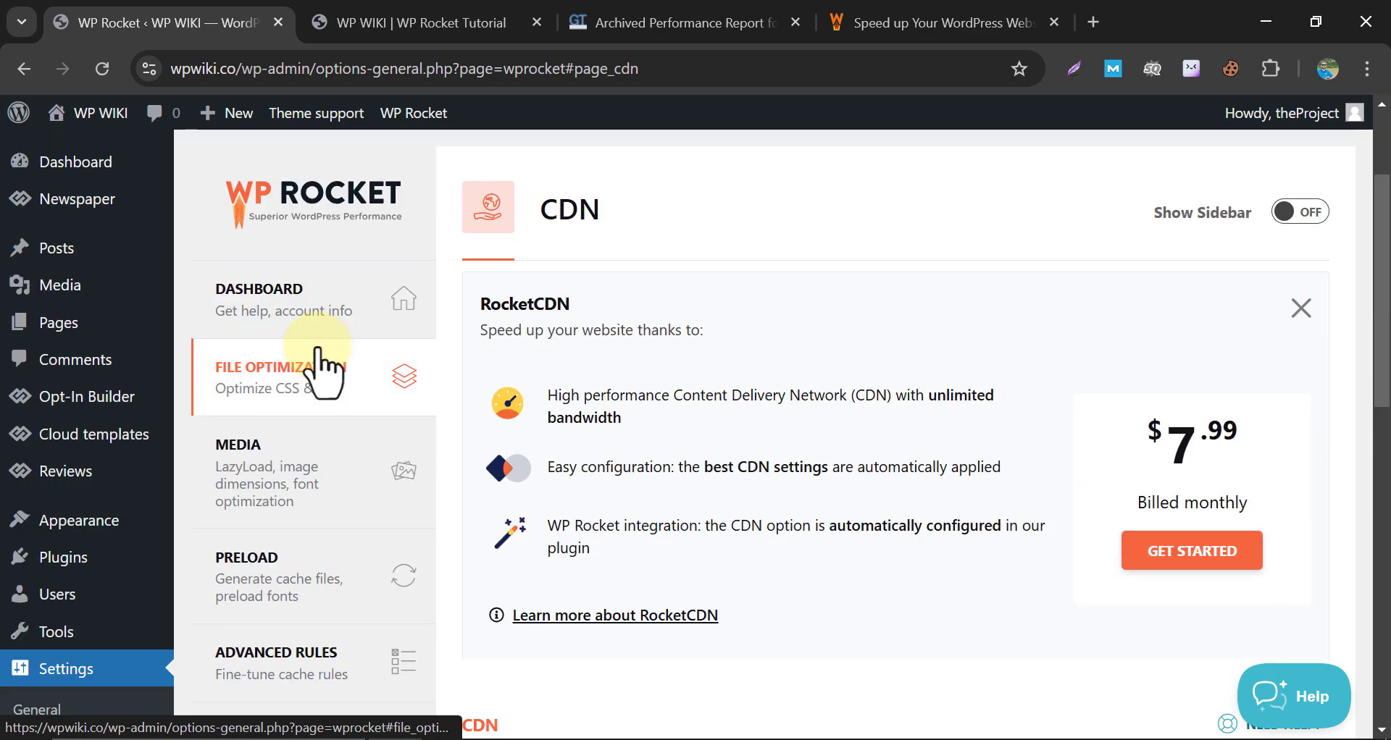
scroll(547, 336, "down", 6)
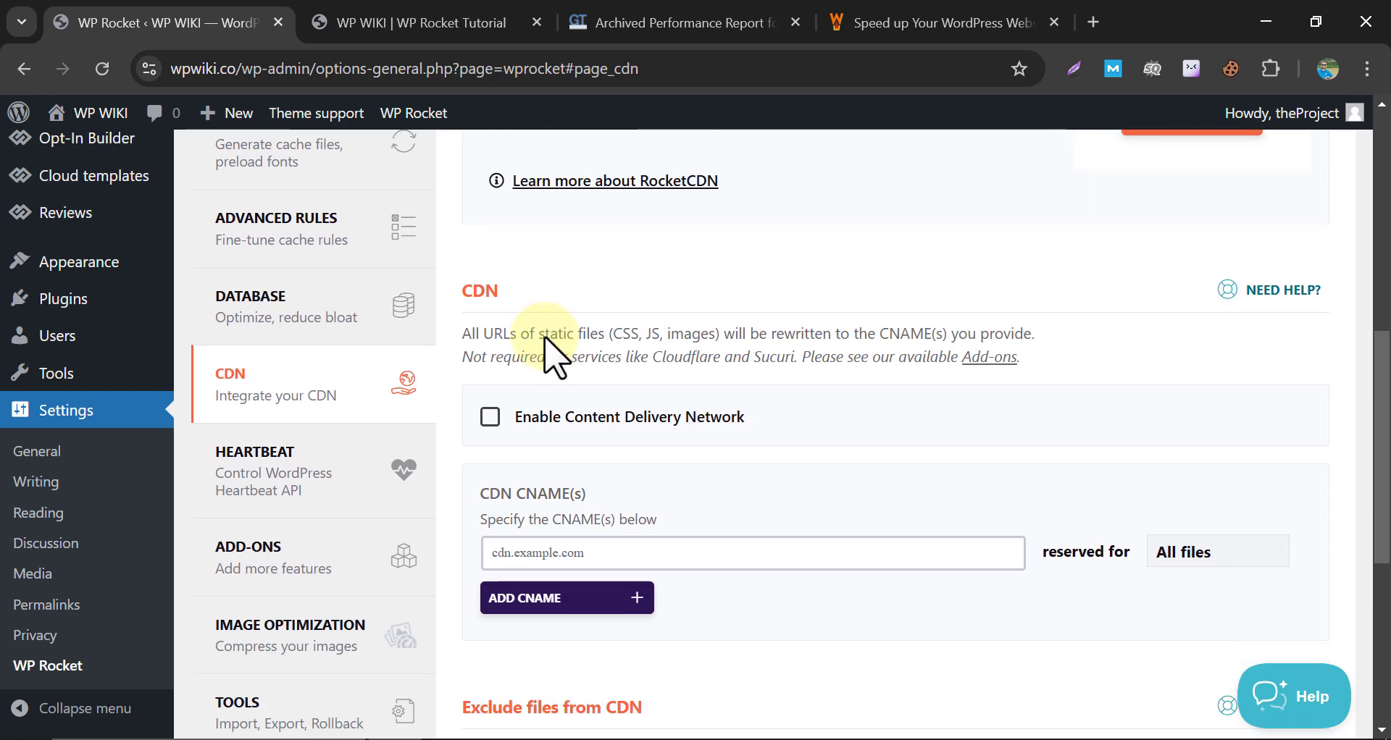
scroll(547, 359, "down", 7)
scroll(496, 384, "up", 8)
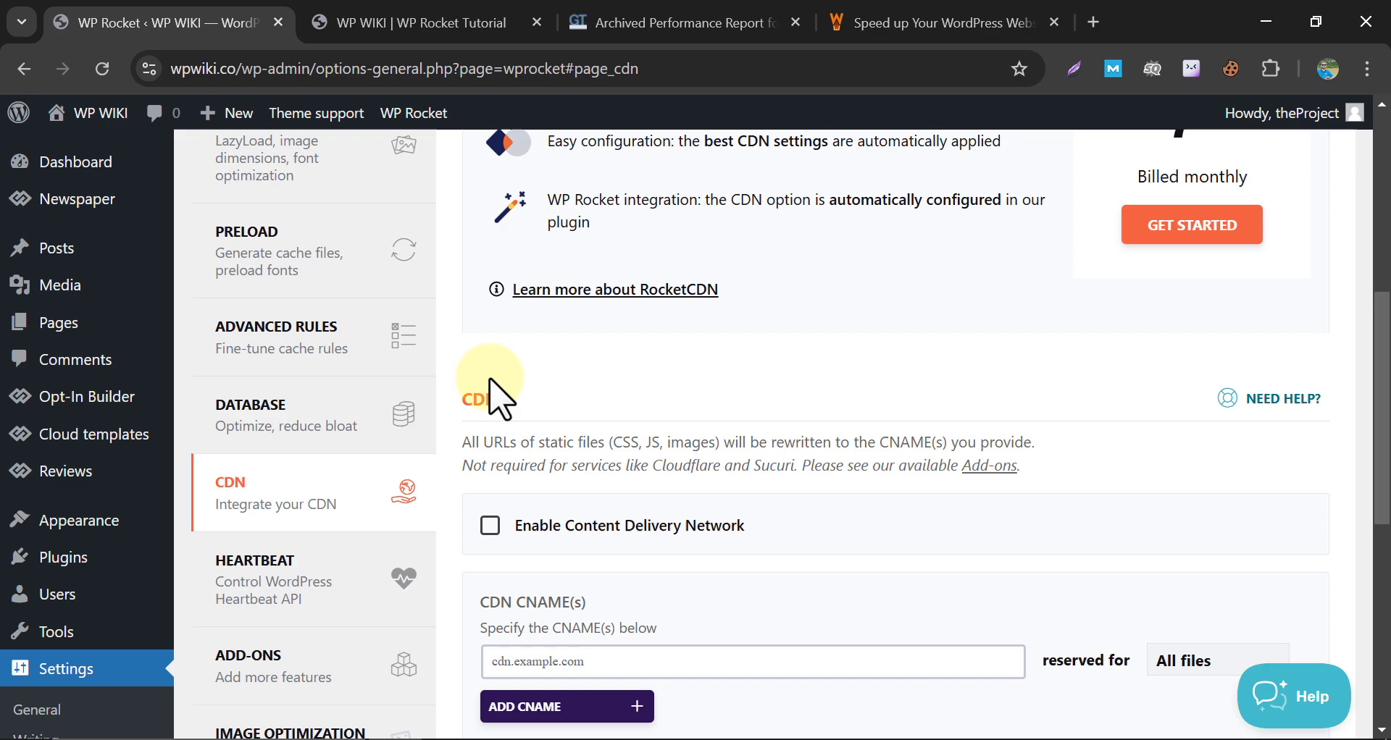
scroll(490, 381, "up", 3)
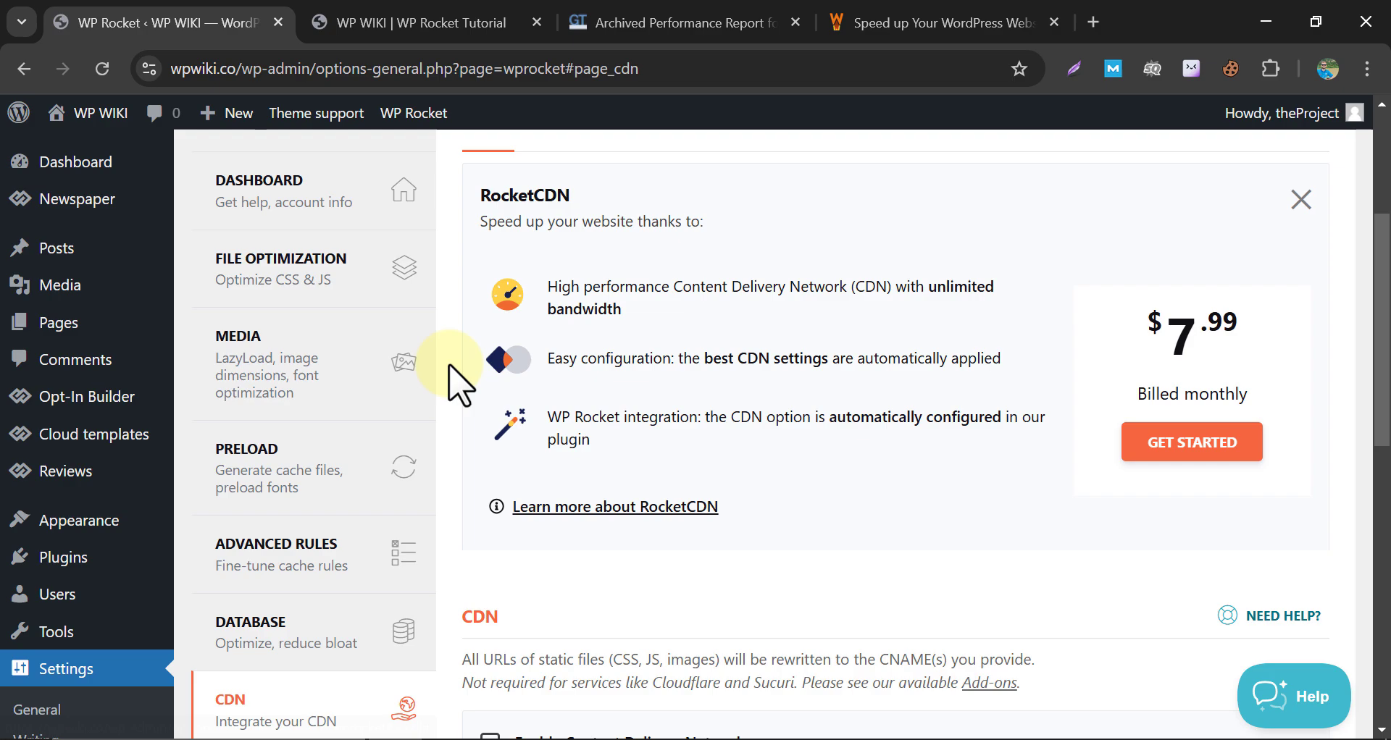
Step: Enable Control Heartbeat in the Heartbeat settings and save the changes
scroll(451, 362, "down", 5)
left_click(308, 378)
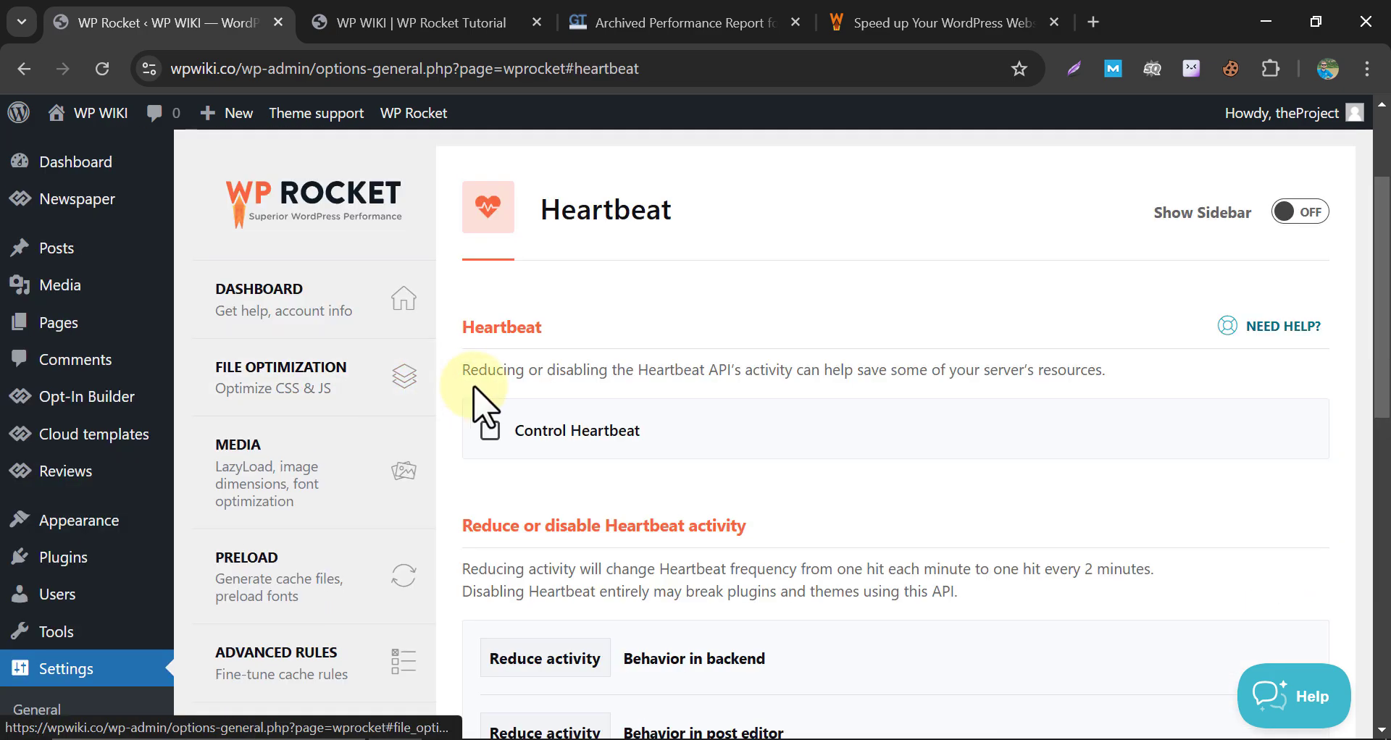
left_click(490, 430)
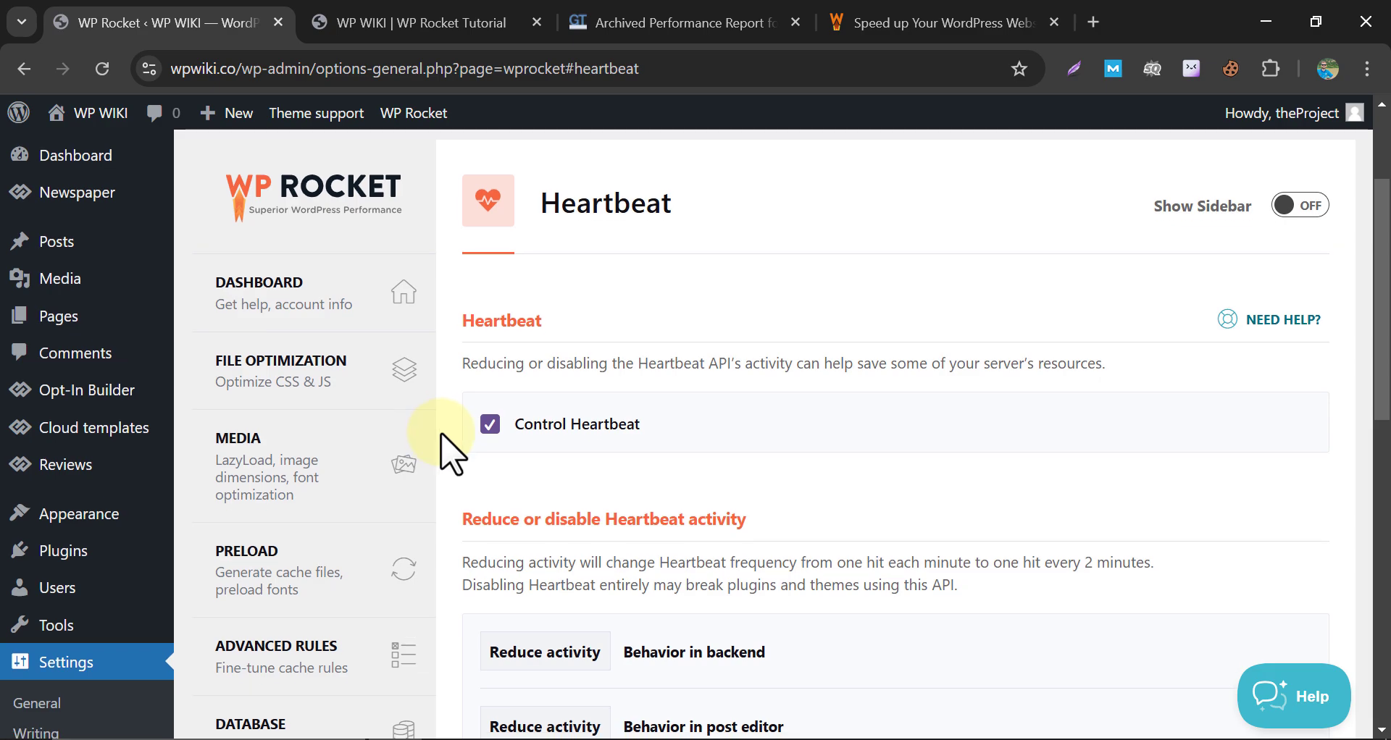
scroll(450, 445, "down", 5)
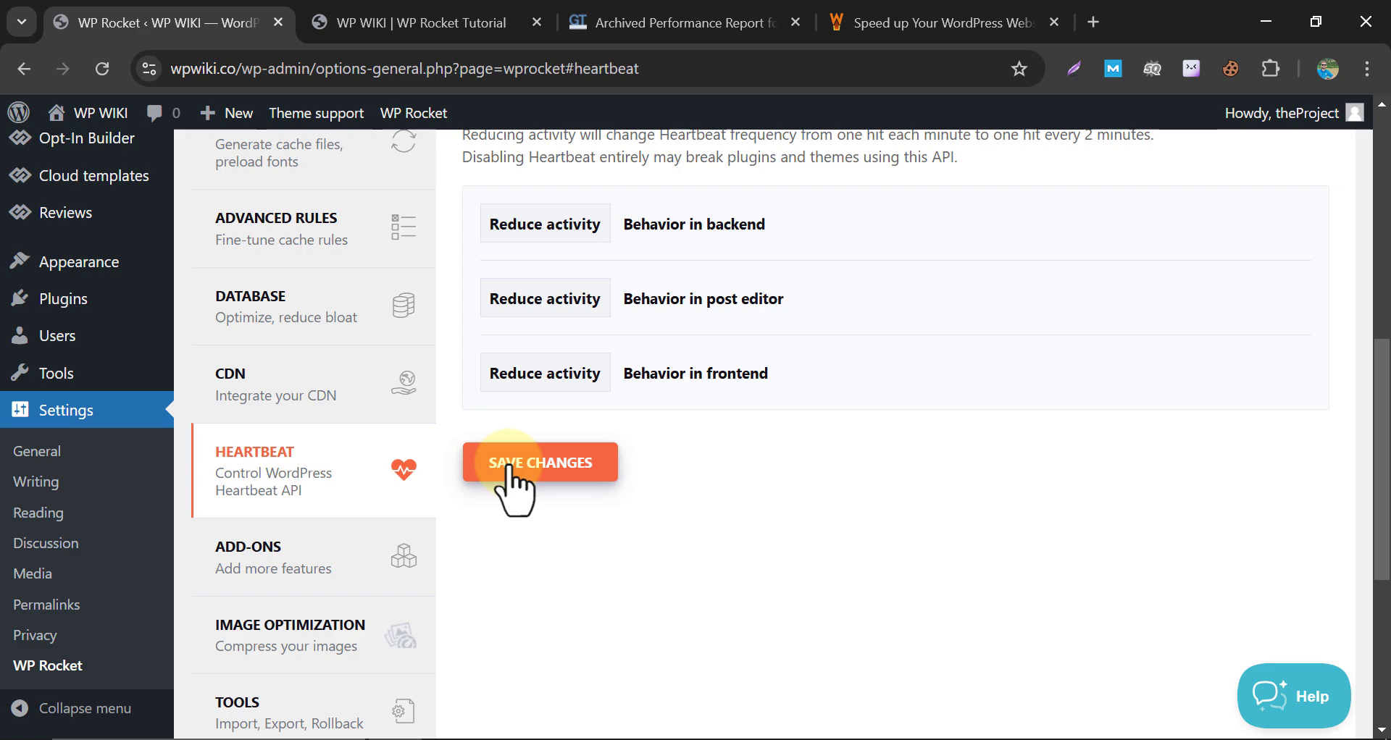
left_click(516, 470)
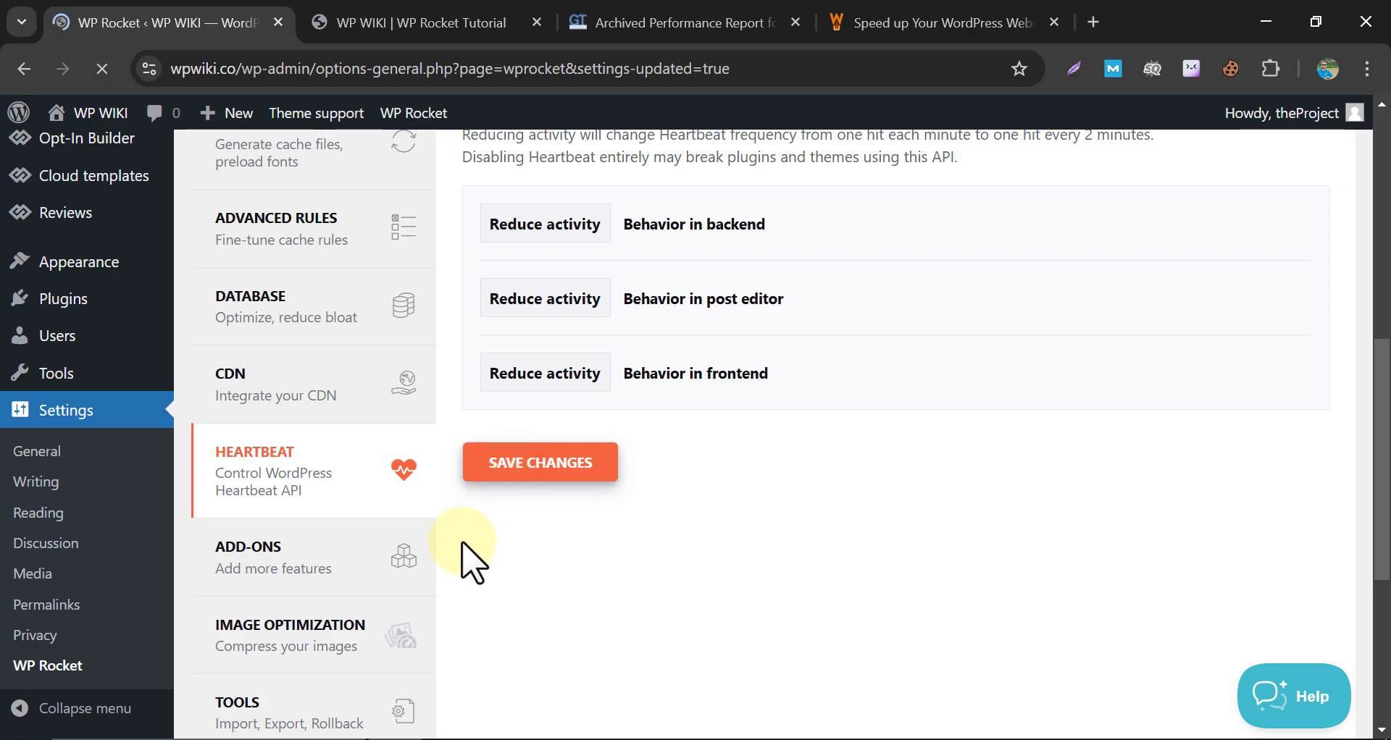
scroll(466, 551, "down", 3)
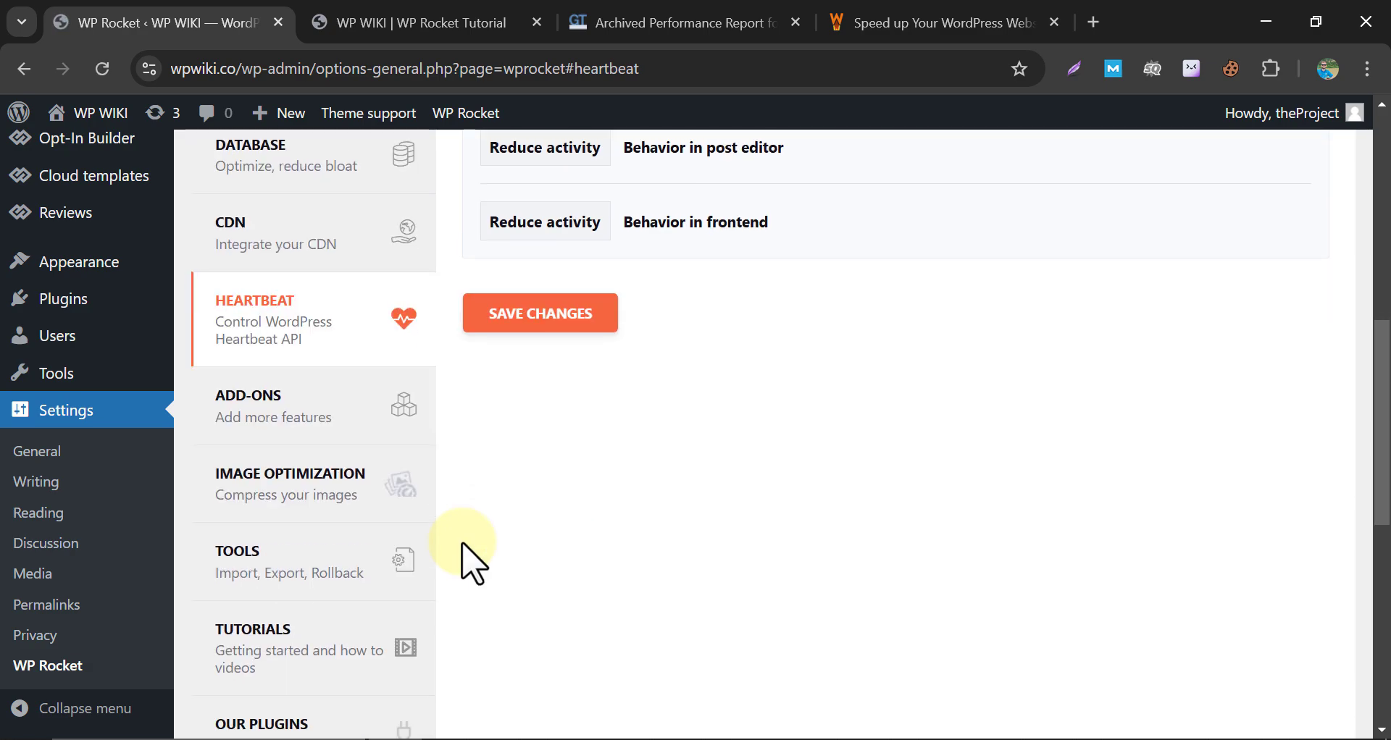
Step: Open the Add-ons settings and review the one-click add-ons and the Rocket Add-ons such as Cloudflare and Sucuri
left_click(335, 429)
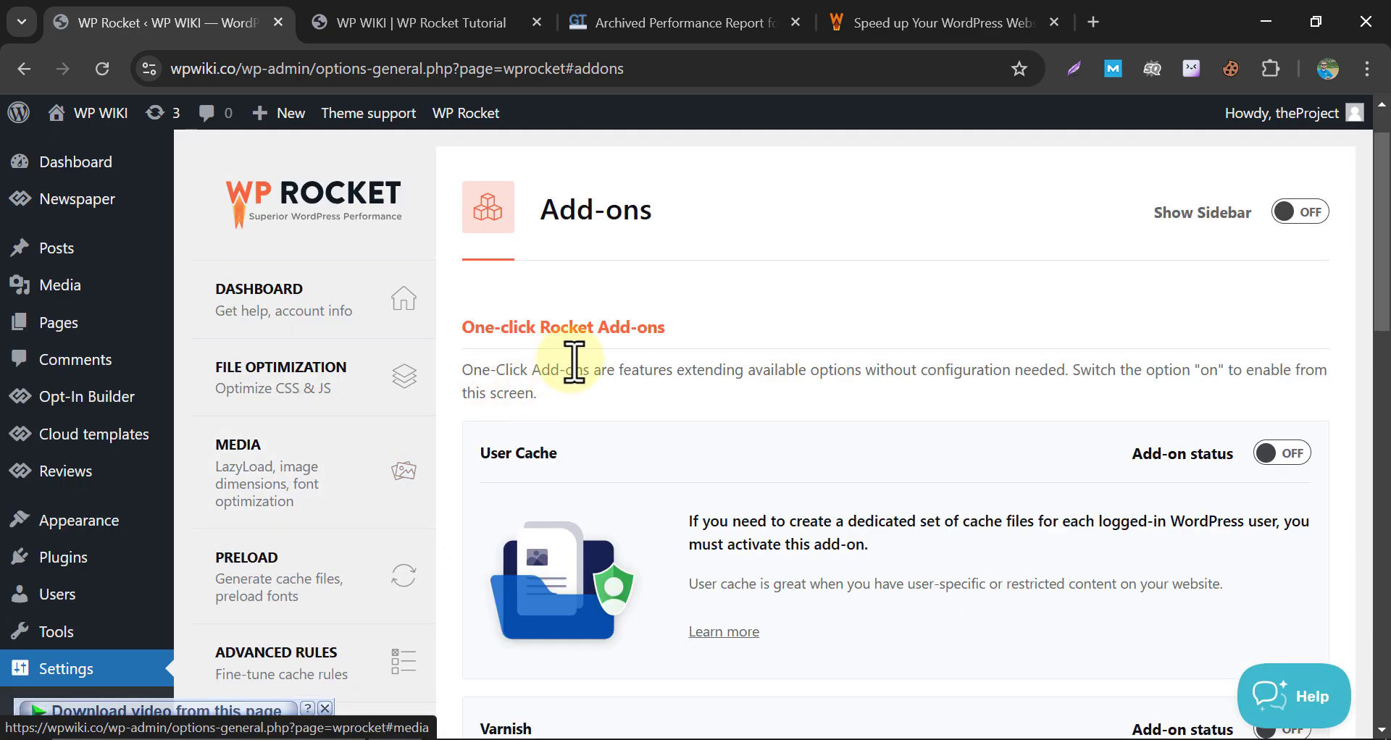
scroll(574, 355, "down", 5)
scroll(557, 348, "down", 5)
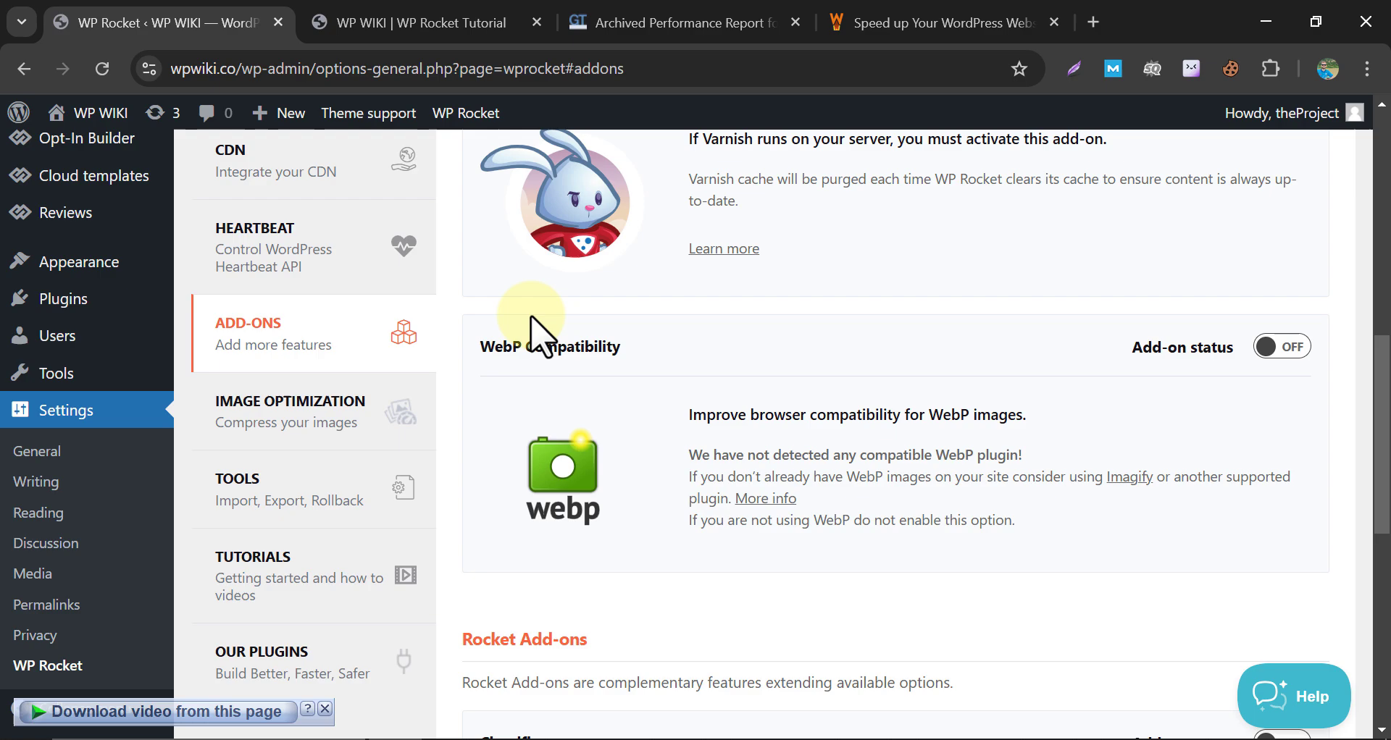
scroll(531, 319, "down", 4)
scroll(453, 384, "down", 1)
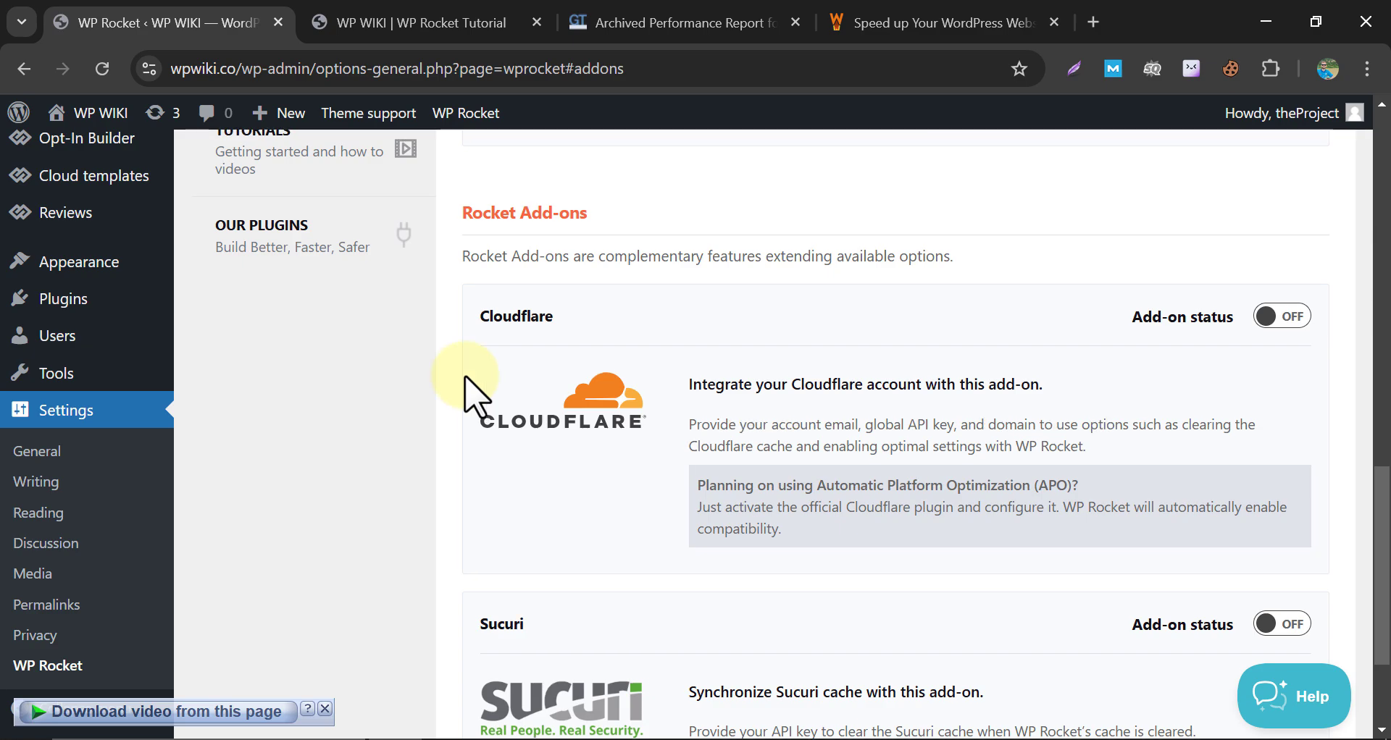
Step: Open the Image Optimization section and look through the Imagify offer
scroll(463, 391, "up", 4)
left_click(327, 324)
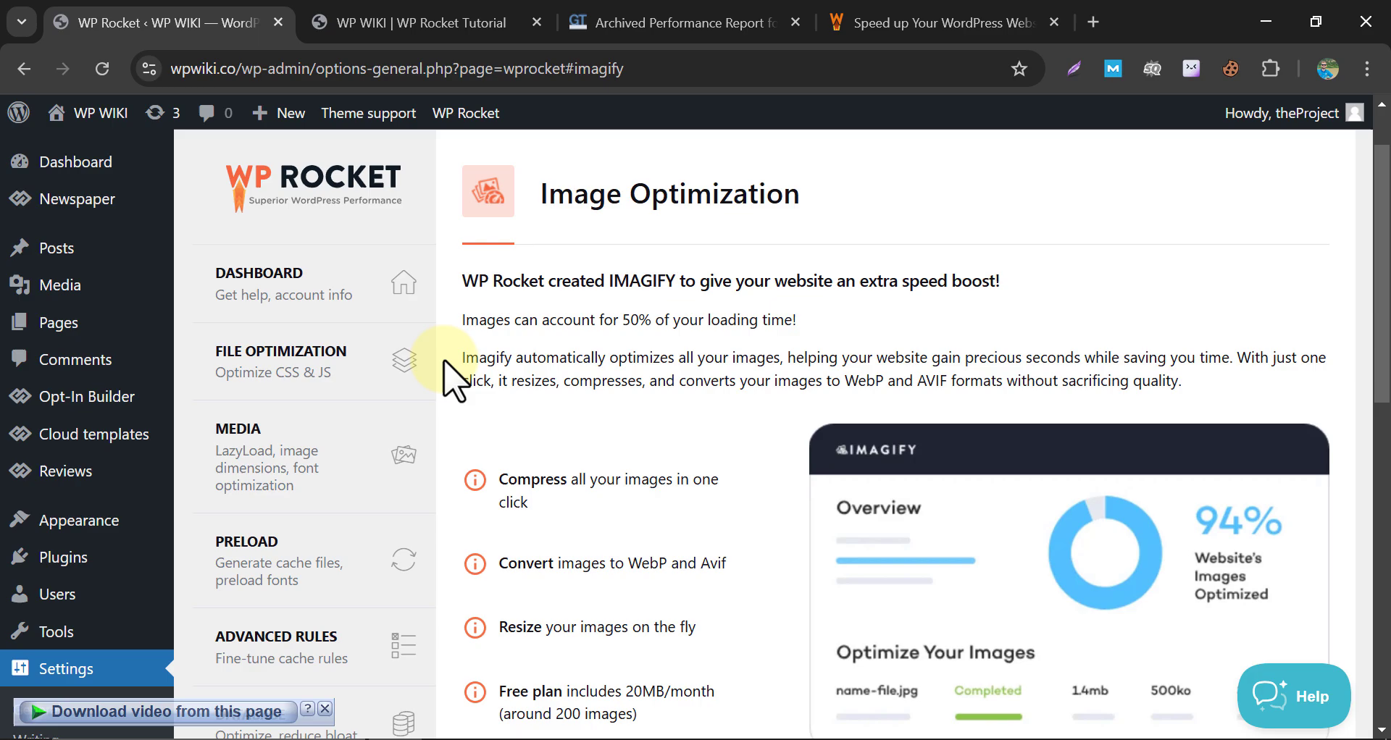
scroll(444, 377, "down", 5)
scroll(446, 377, "down", 5)
Step: Open the WP Rocket Tools section and review its export, import, rollback, Google font and list update options
left_click(316, 402)
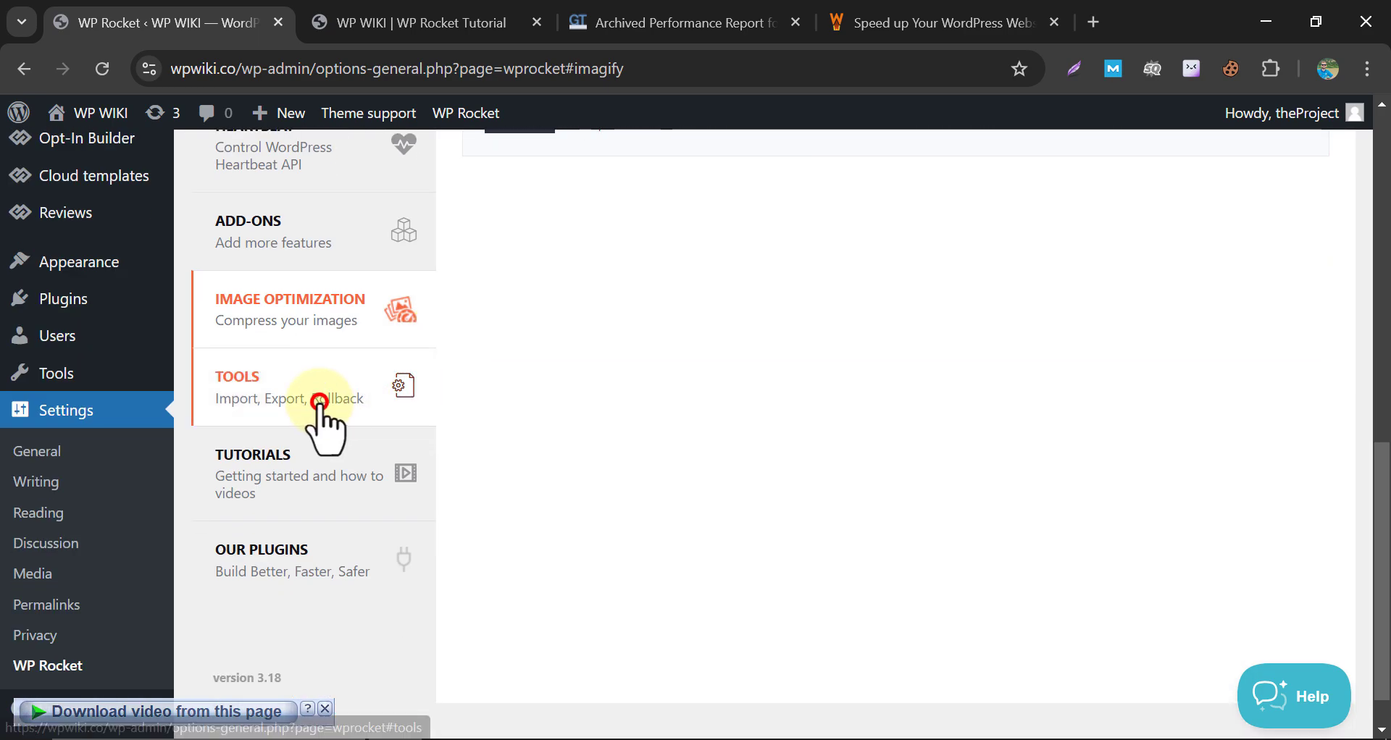
scroll(457, 397, "down", 2)
scroll(467, 417, "down", 10)
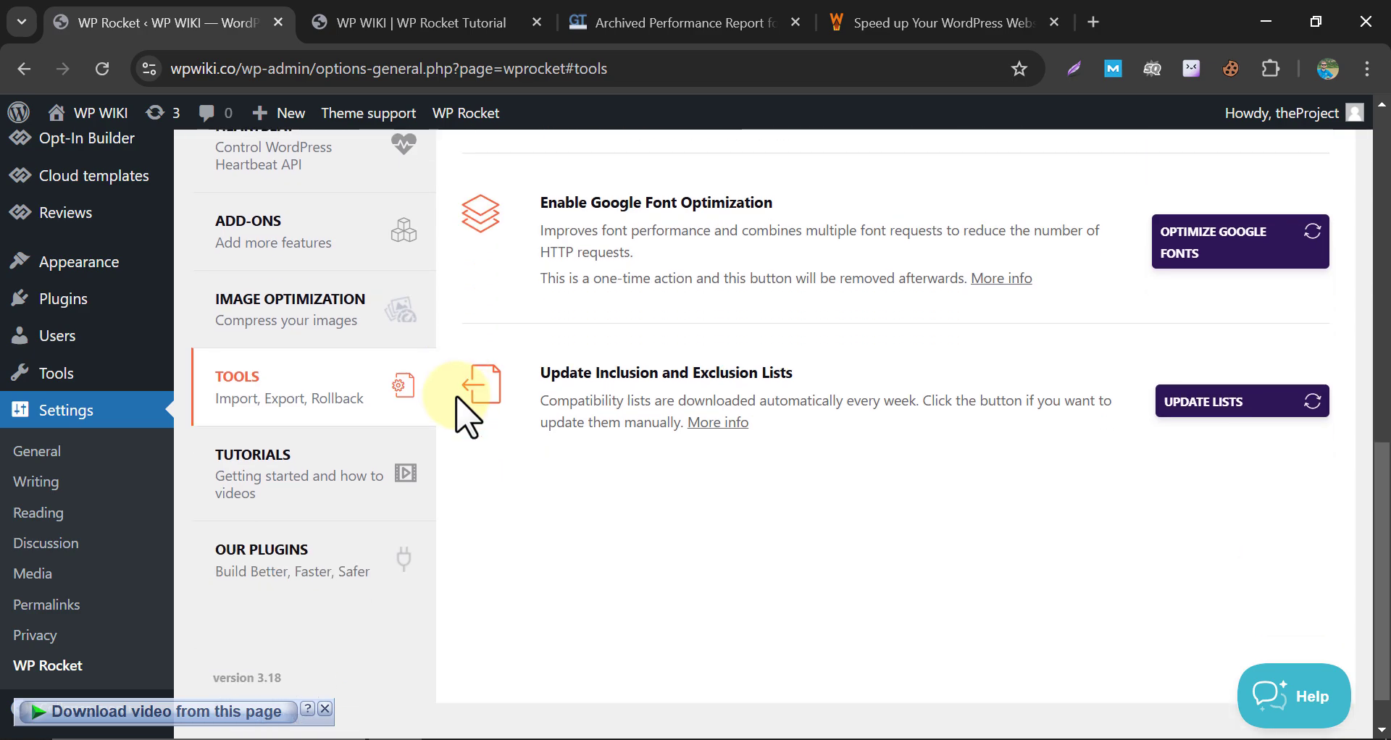
scroll(468, 416, "up", 12)
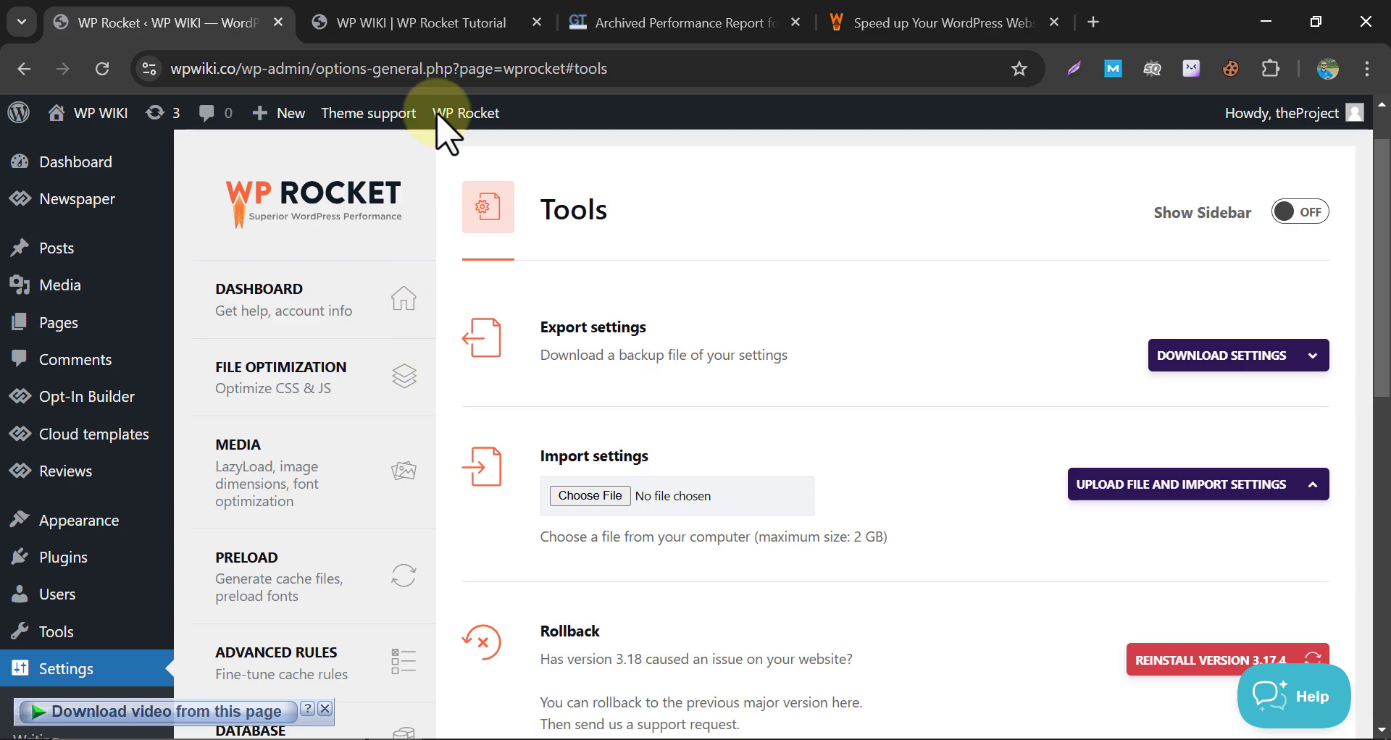
Step: Reload the wpwiki.co homepage and look through it to check how fast it loads
left_click(478, 23)
left_click(103, 70)
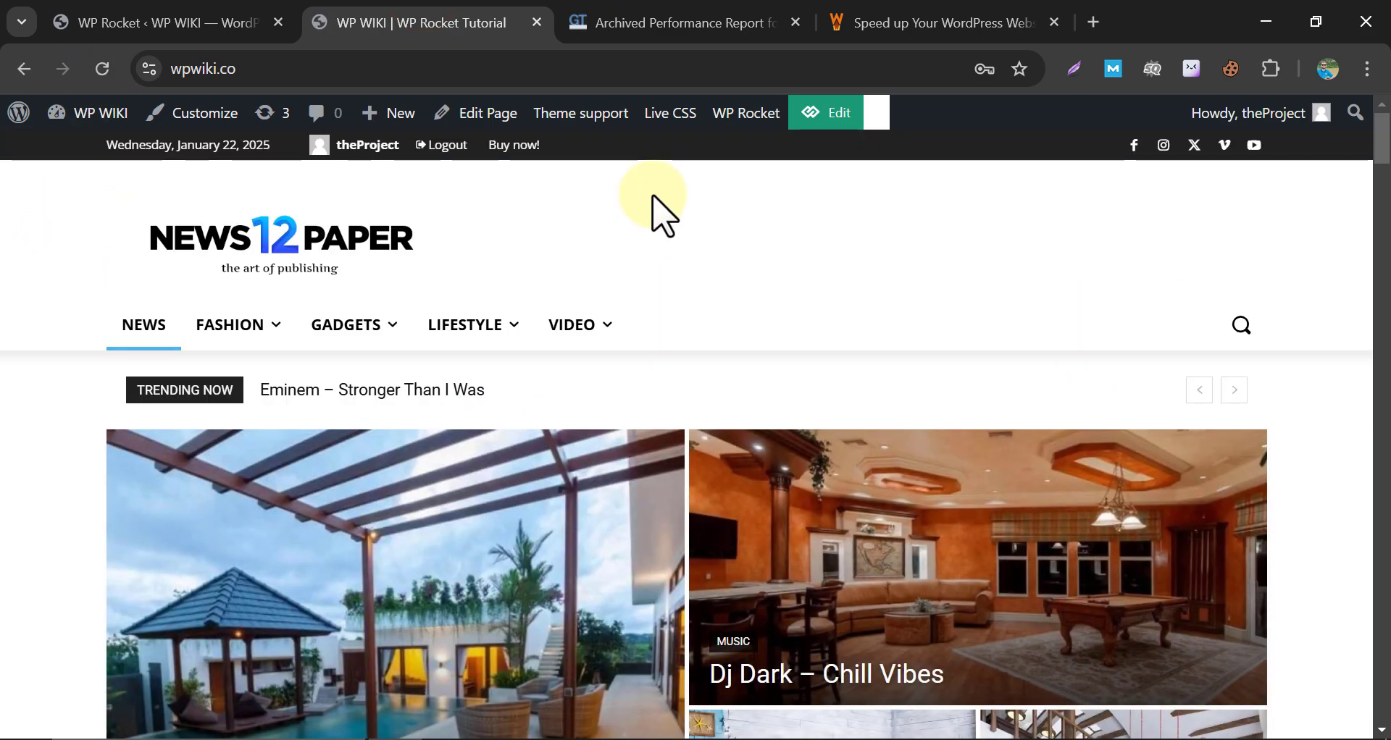
scroll(659, 211, "down", 15)
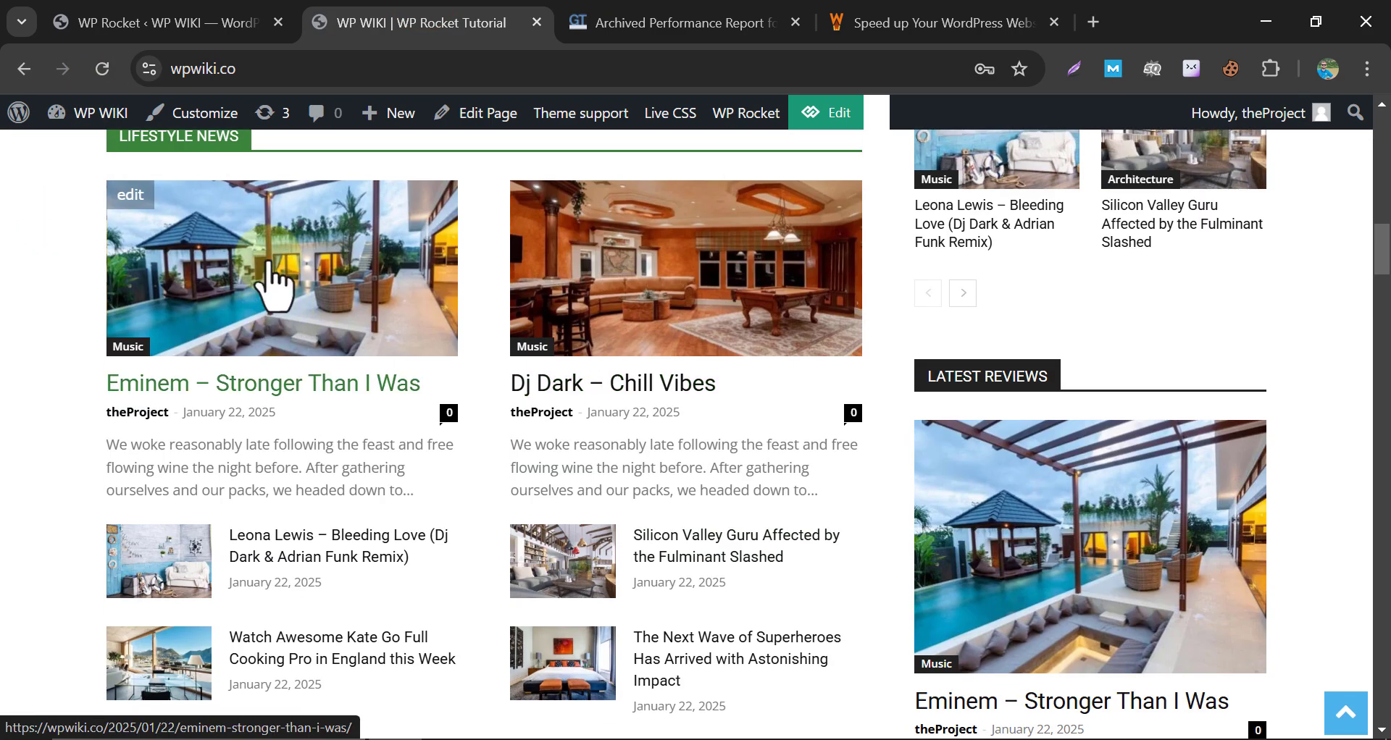
Step: Open the "Eminem – Stronger Than I Was" and "Leona Lewis – Bleeding Love" posts to check their loading speed
left_click(270, 276)
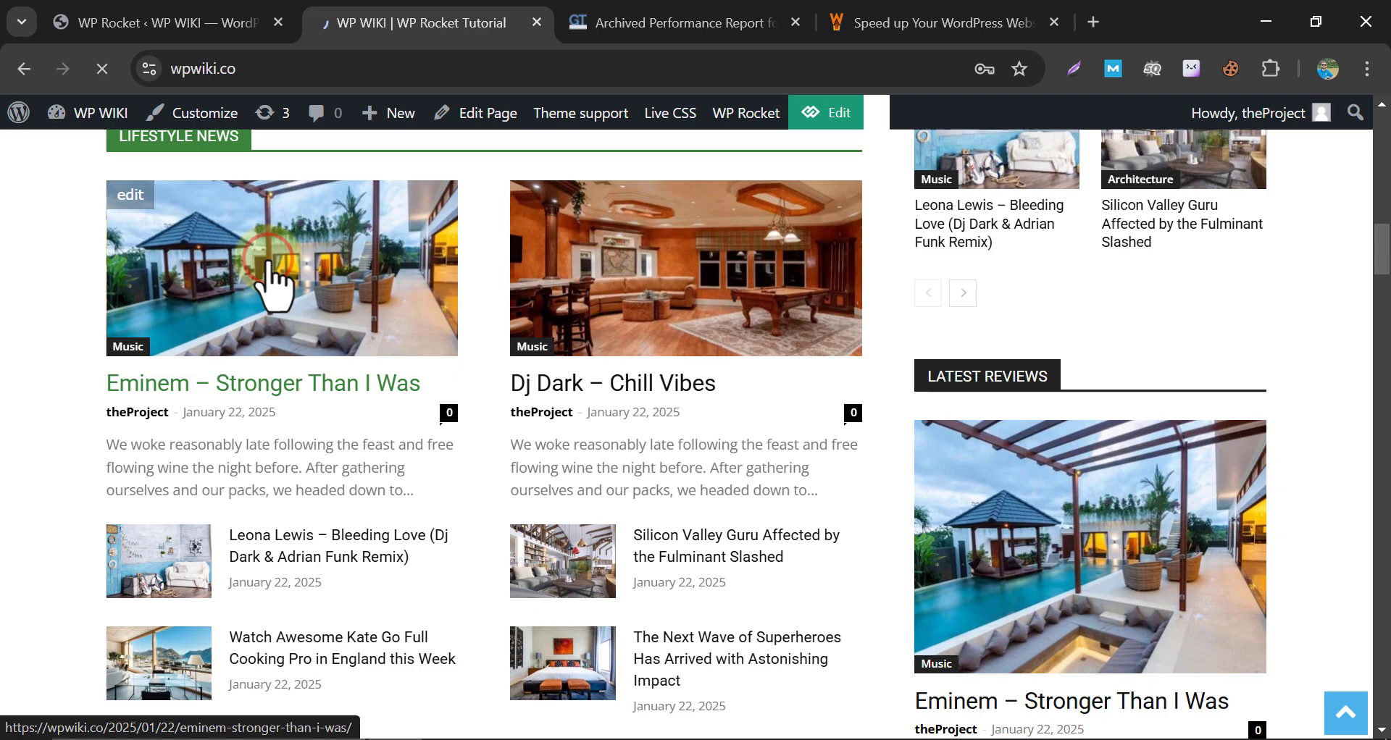
scroll(728, 297, "down", 15)
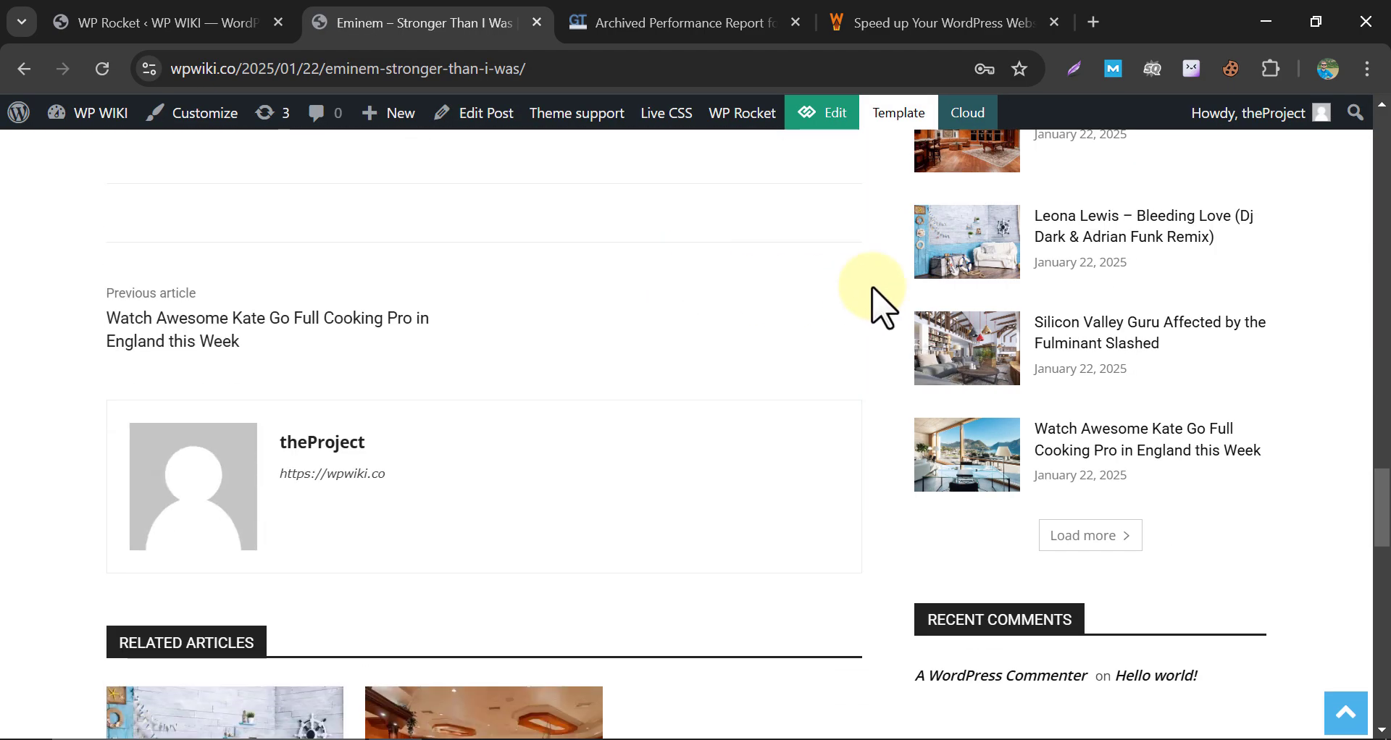
left_click(956, 266)
scroll(804, 267, "down", 3)
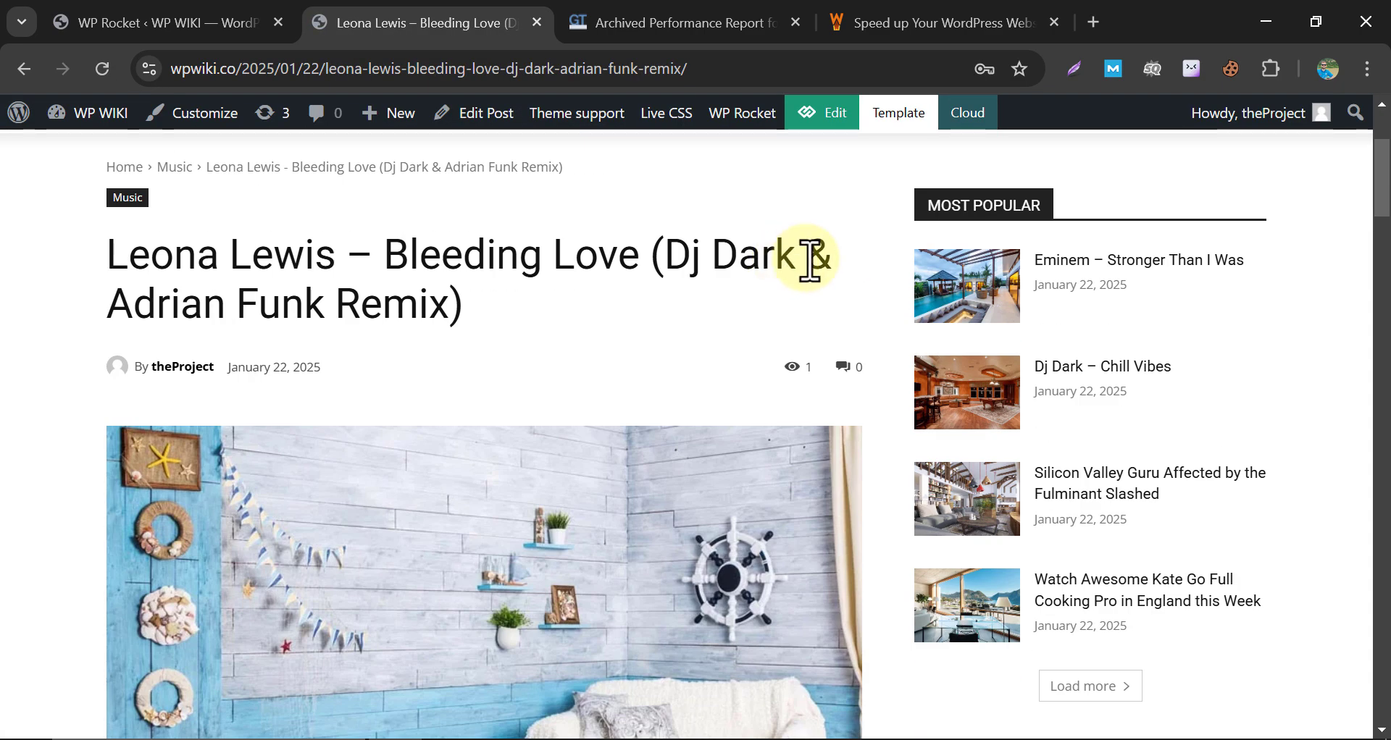
scroll(809, 261, "down", 10)
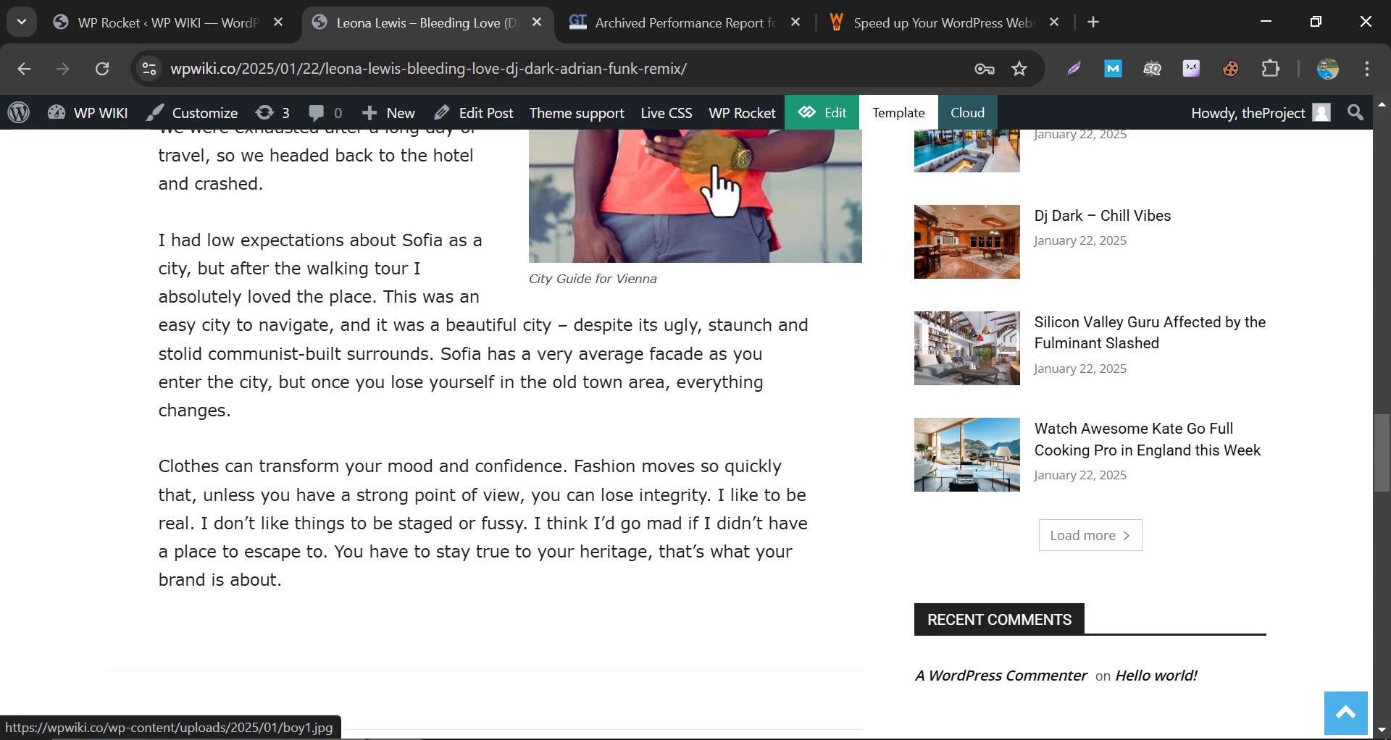
Step: Return to the archived GTmetrix report and open the GTmetrix dashboard in a new tab
left_click(684, 21)
scroll(145, 353, "up", 10)
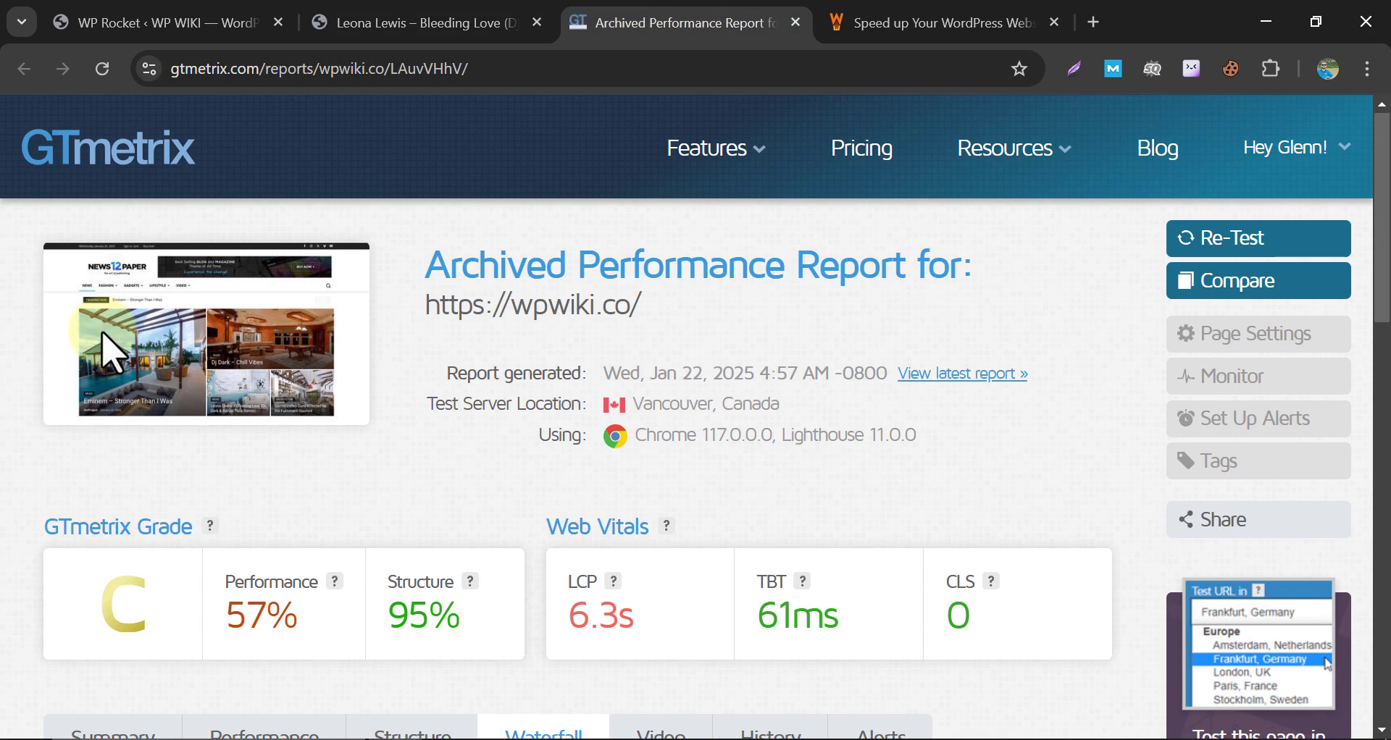
right_click(124, 169)
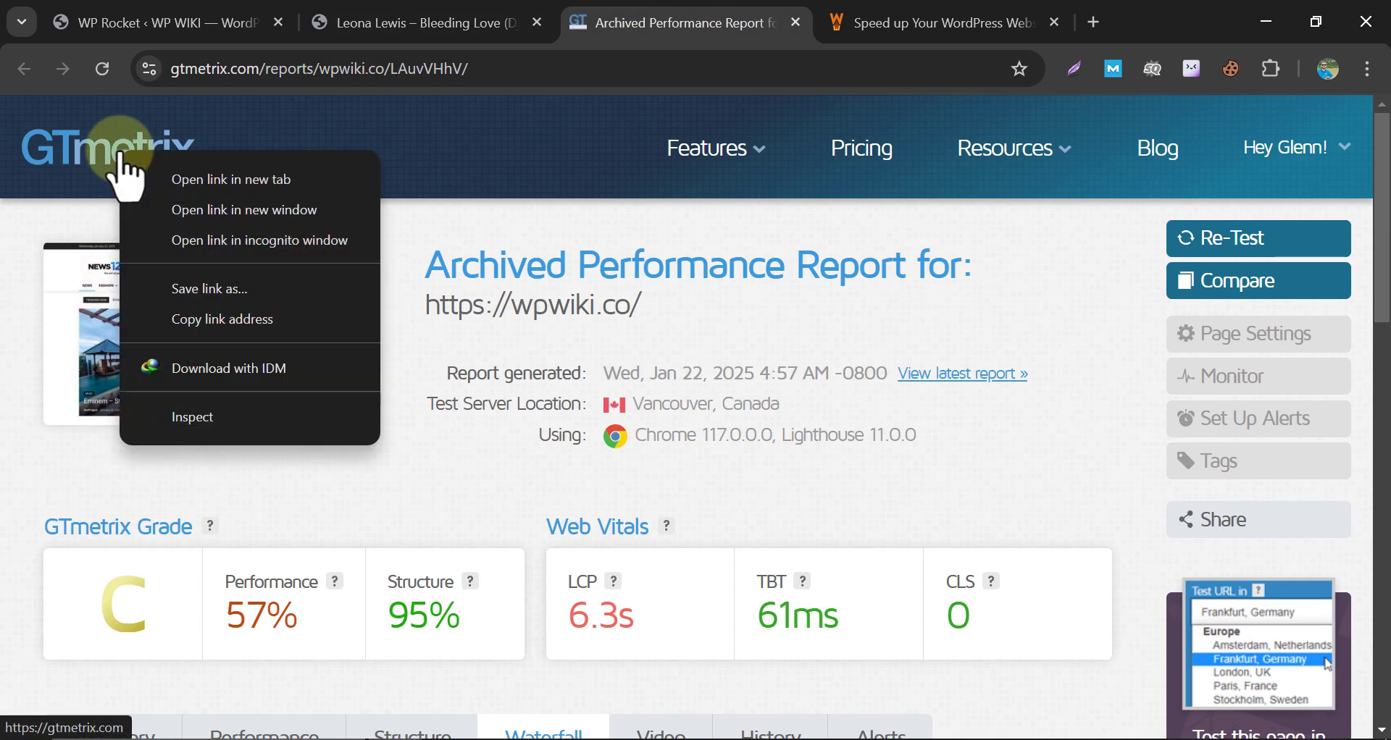
left_click(187, 179)
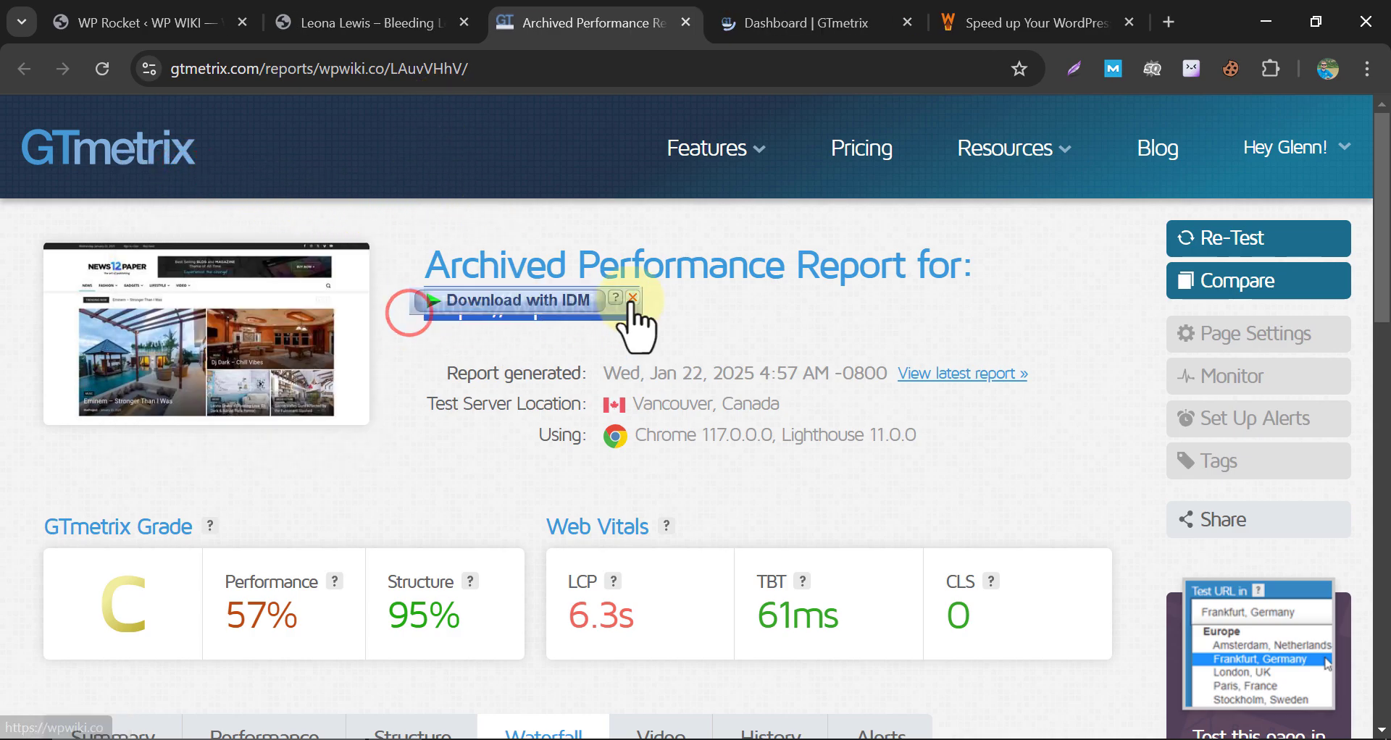
left_click(632, 297)
key("ctrl+c")
left_click(804, 22)
right_click(206, 446)
left_click(326, 436)
key("Return")
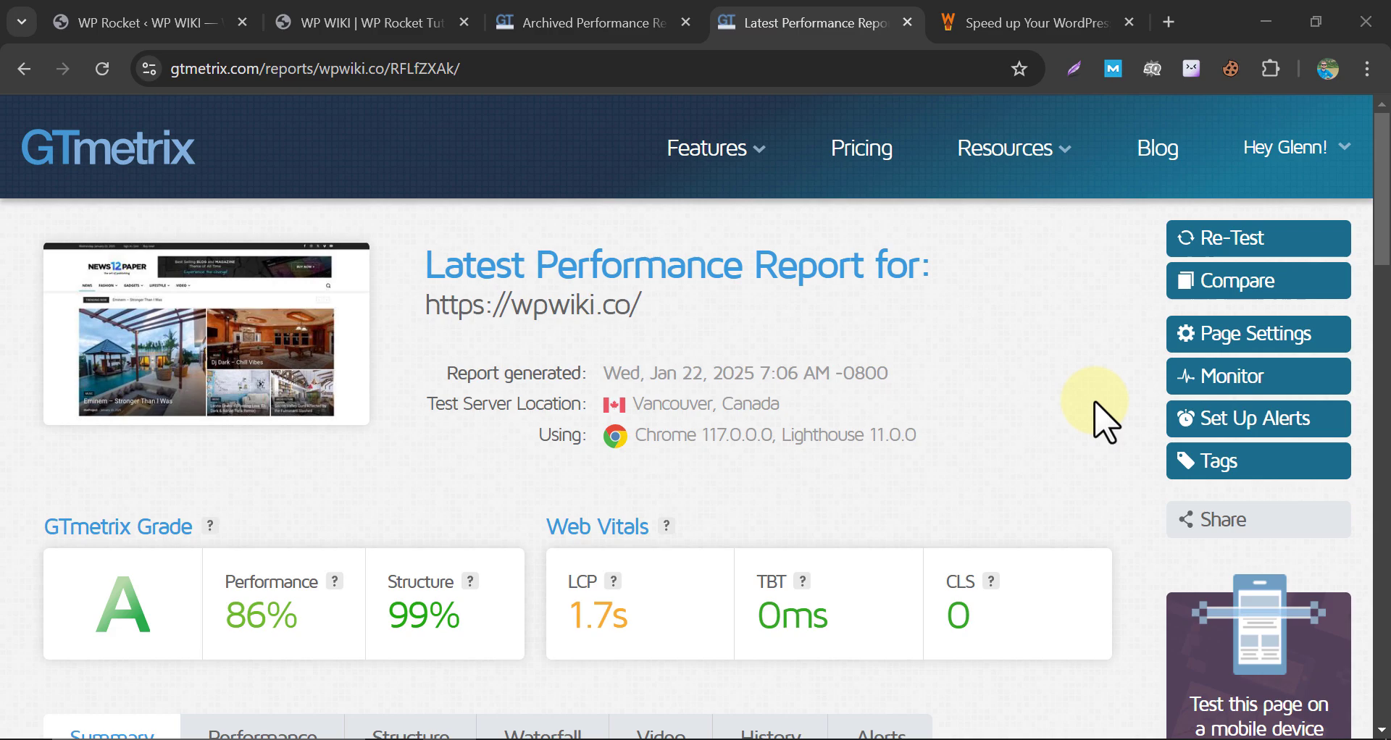
Step: Review the latest GTmetrix report's grade, web vitals, speed visualization, top issues and page details
scroll(1103, 422, "down", 7)
scroll(1119, 421, "down", 6)
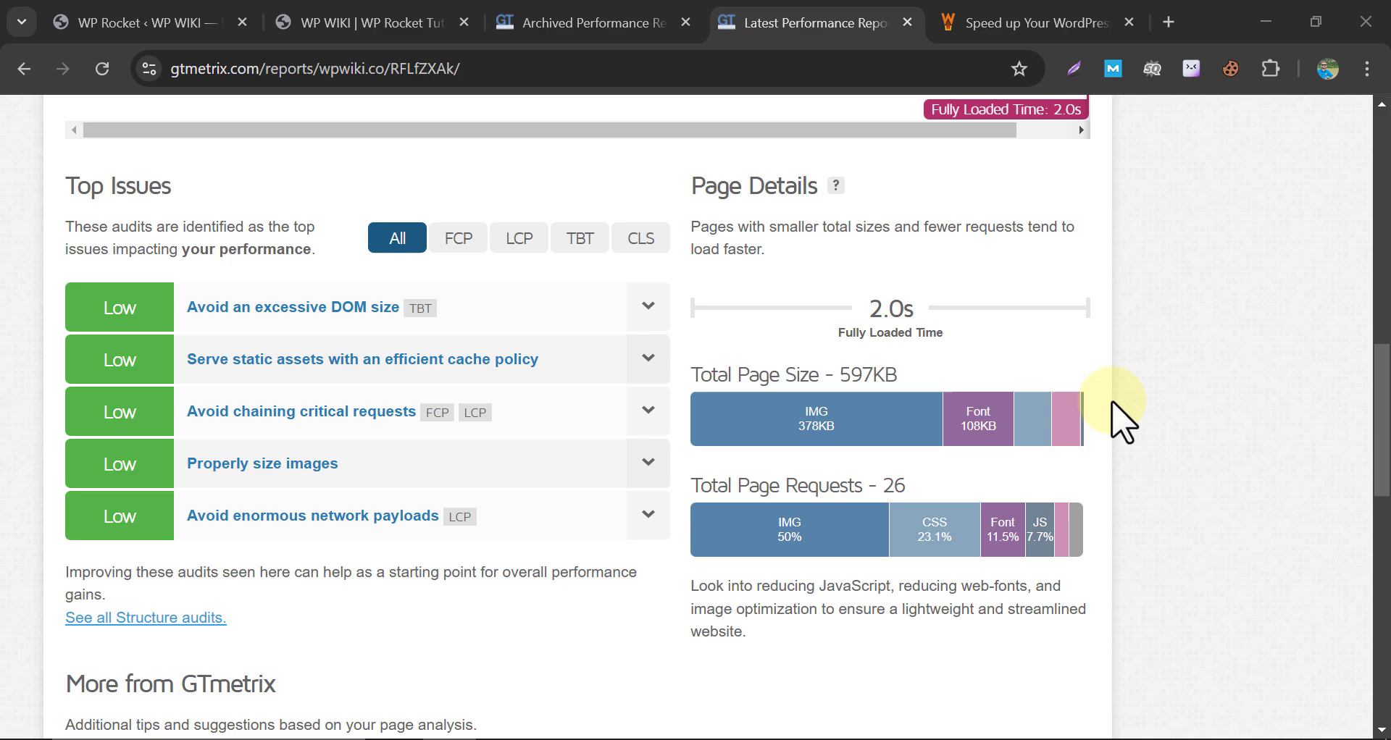
scroll(1122, 424, "down", 5)
scroll(1121, 423, "up", 10)
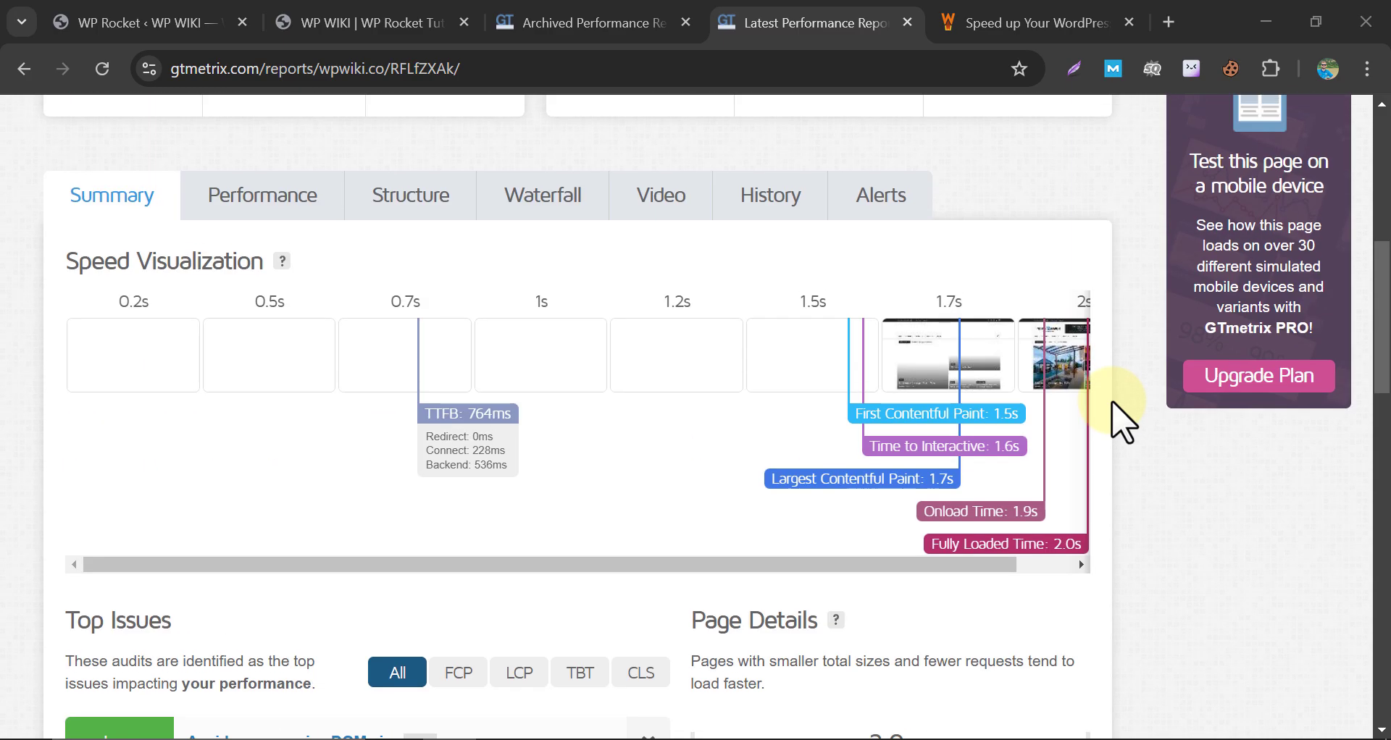
scroll(1121, 424, "up", 7)
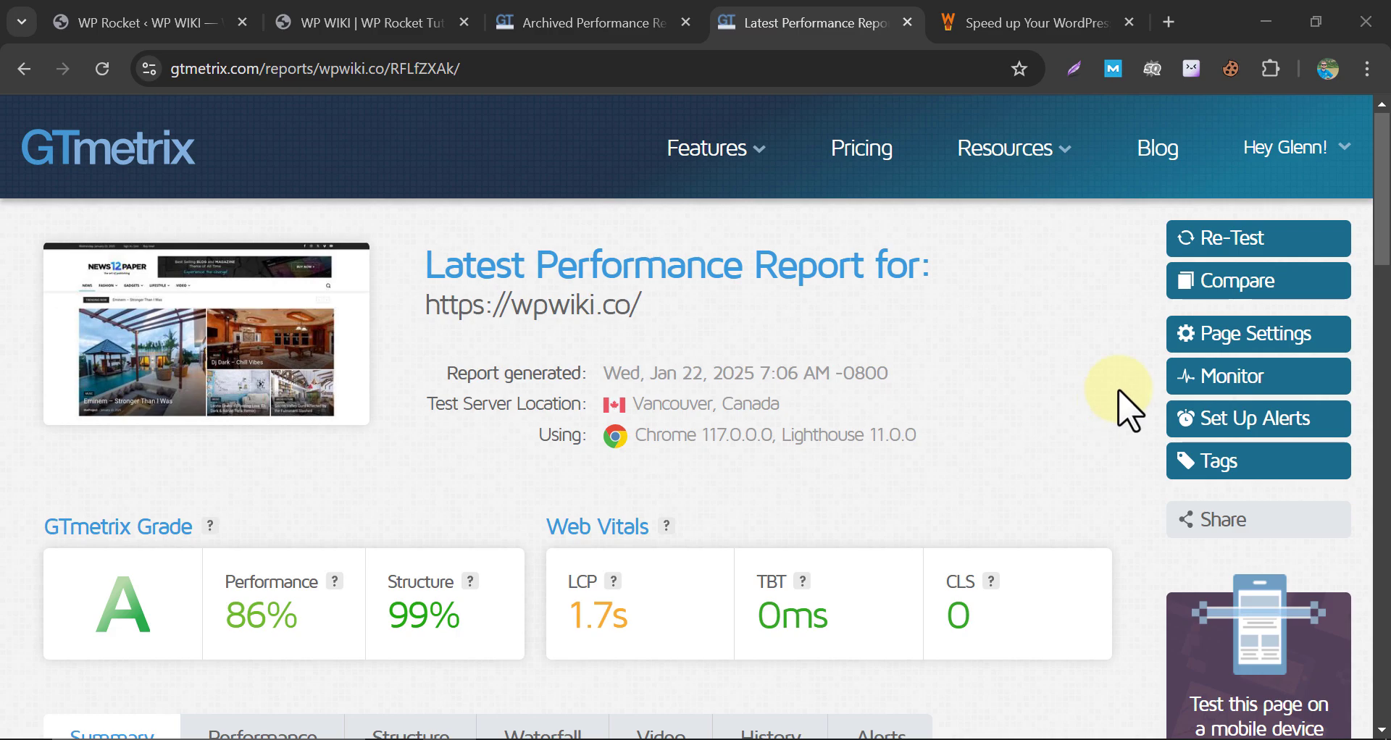
Step: Switch to the WP Rocket website and view the start of its home page
left_click(956, 18)
scroll(562, 382, "up", 10)
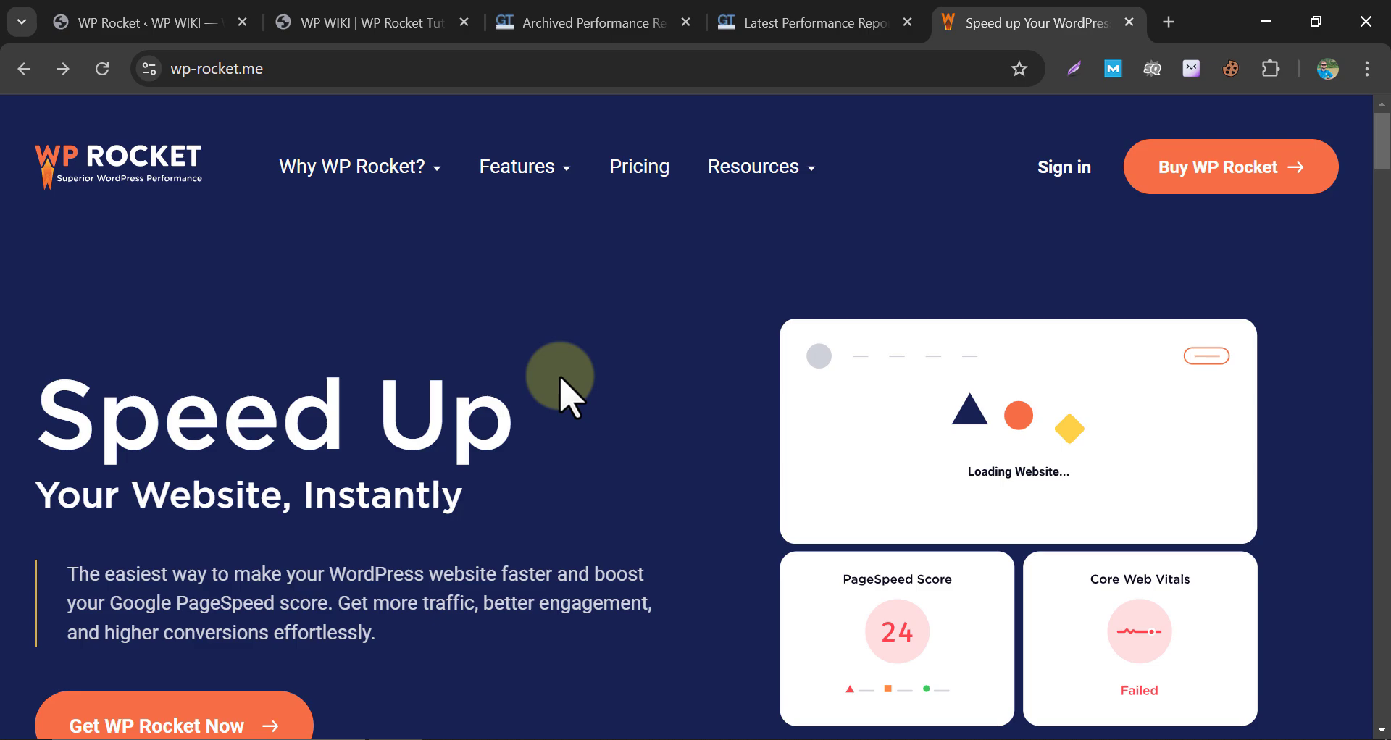